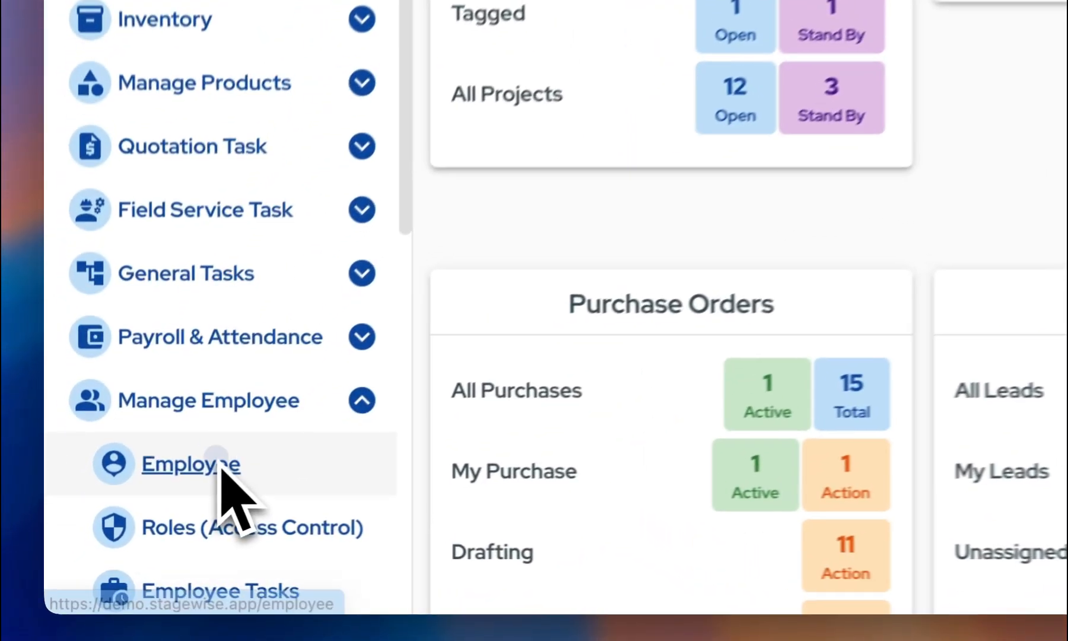
Step: Start a new employee record and enter the name Emp 1, the phone number, the address and the username test1
click(135, 522)
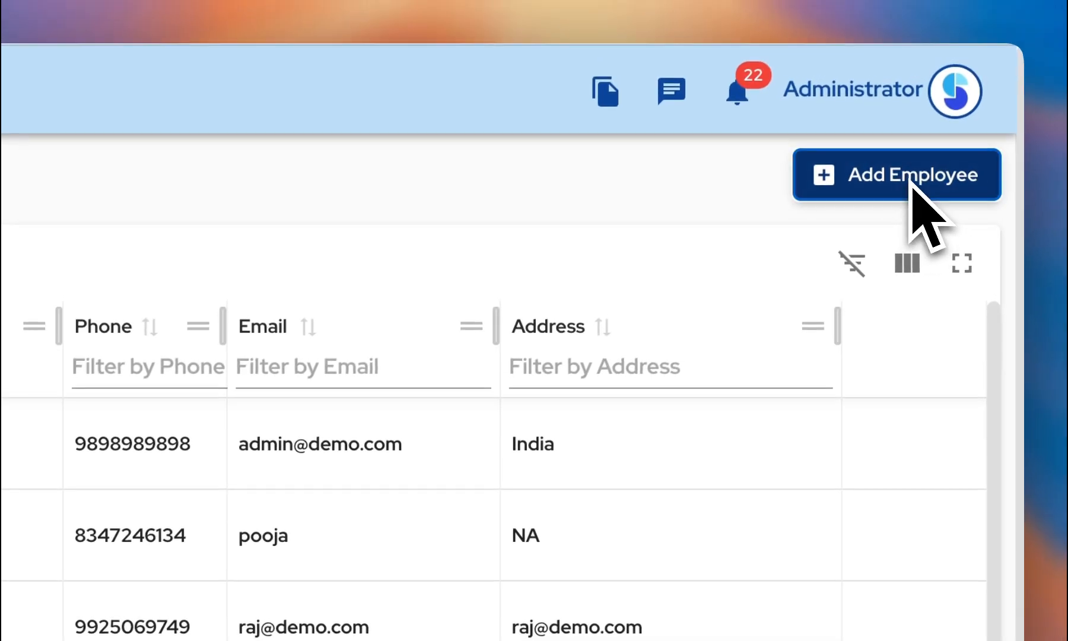
click(908, 183)
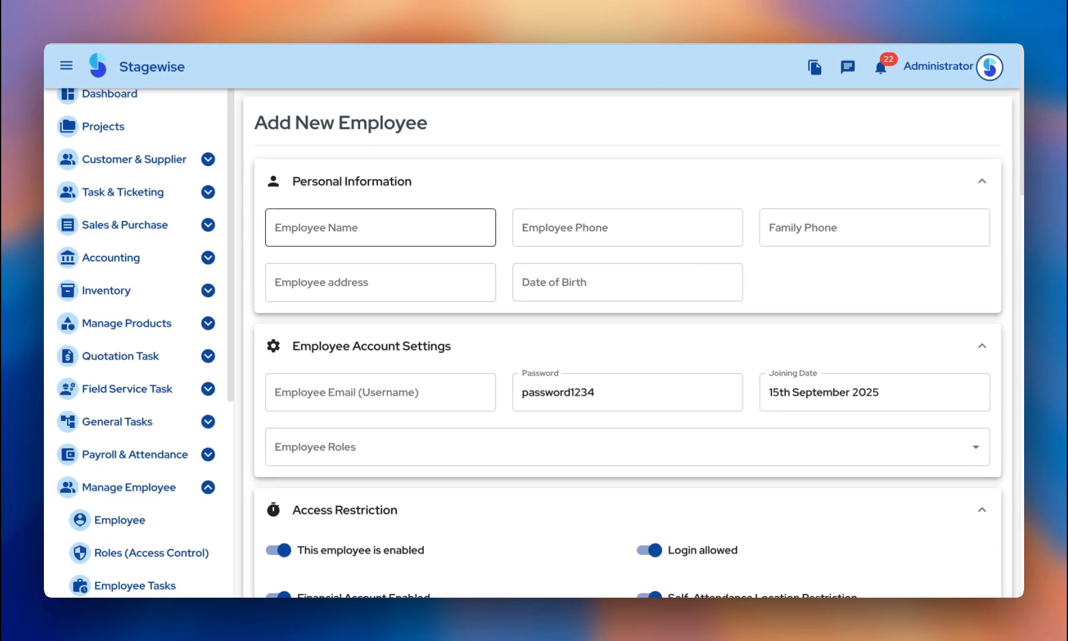
click(380, 228)
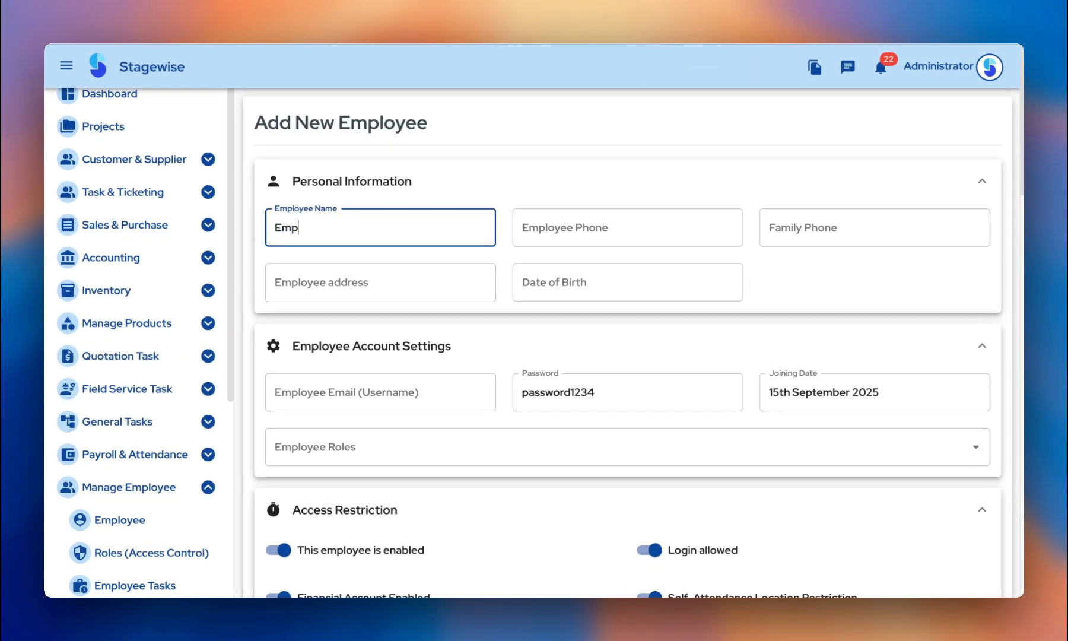
click(627, 228)
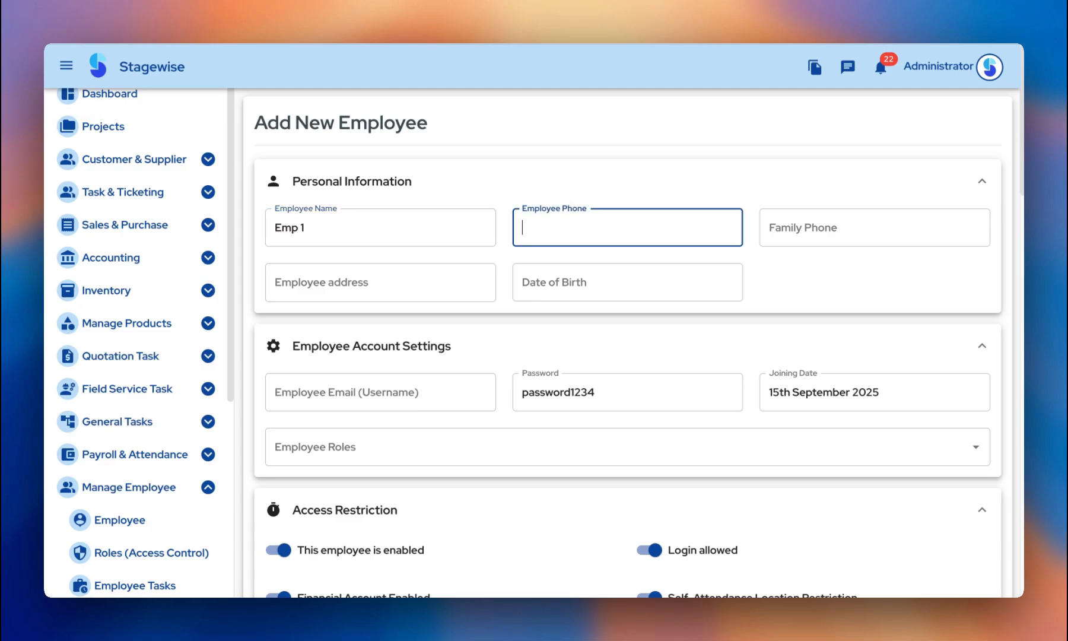
text(9999999999)
click(381, 282)
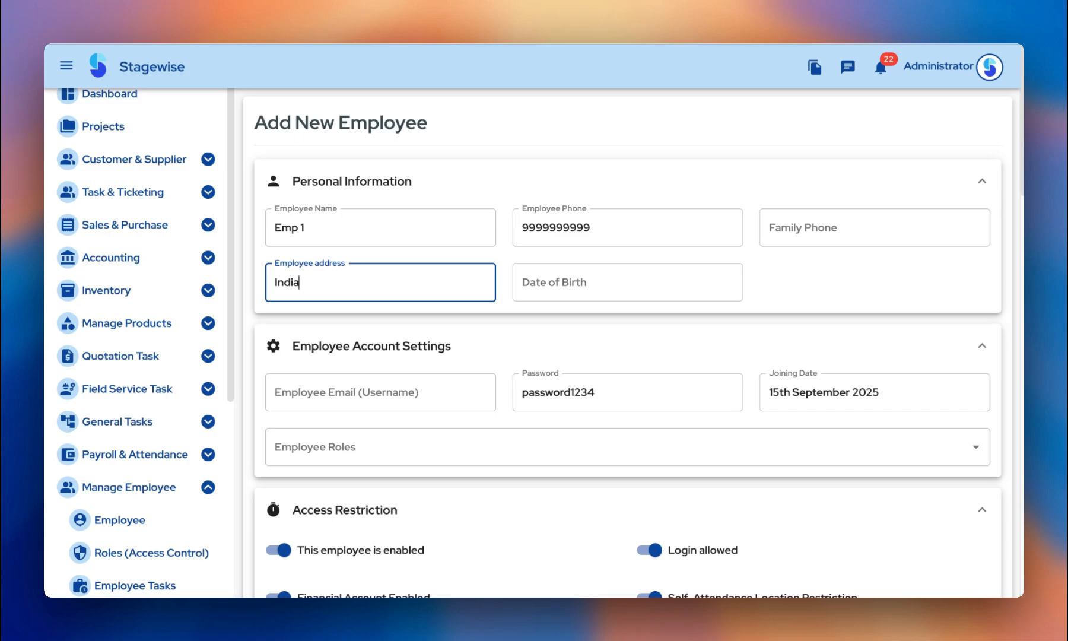
scroll(380, 327, down, 2)
click(380, 326)
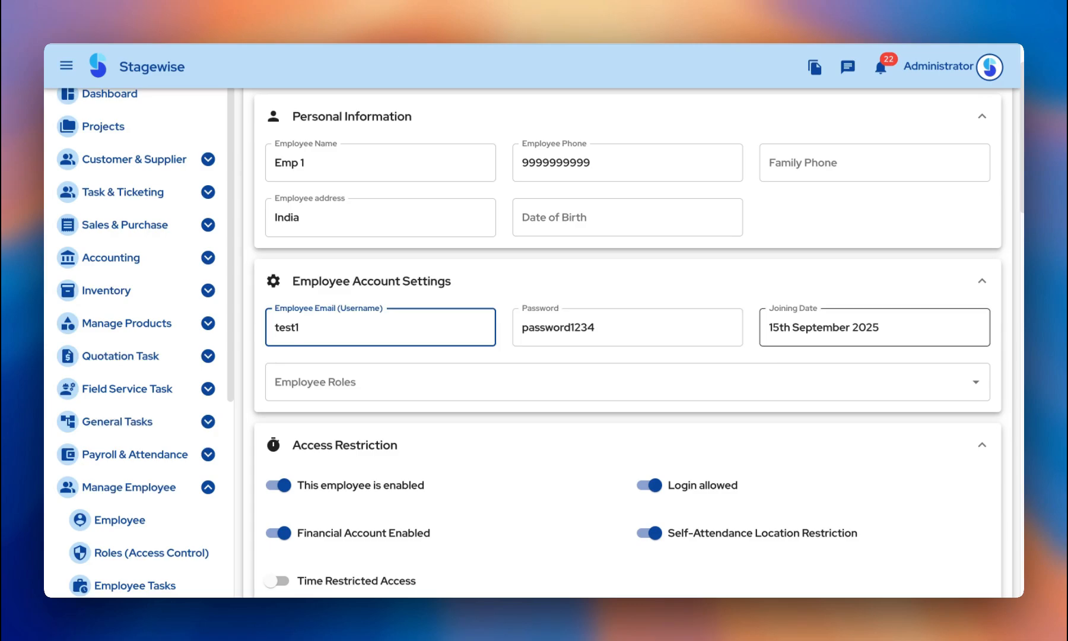
Step: Examine the available employee roles, then review the access restriction and bank account settings without changing them
click(628, 382)
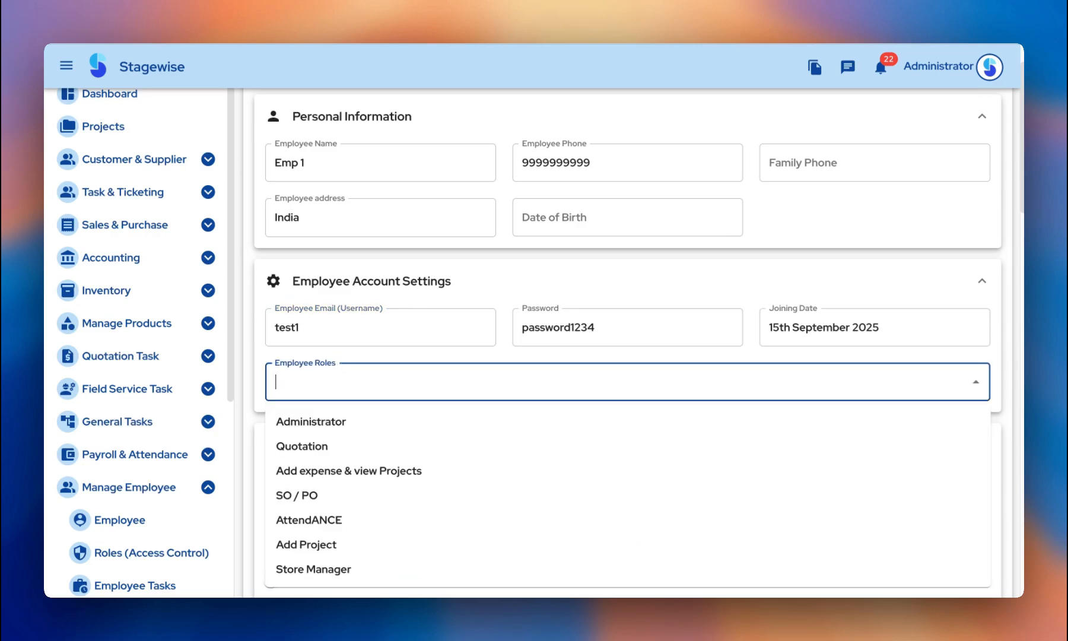
scroll(556, 389, down, 2)
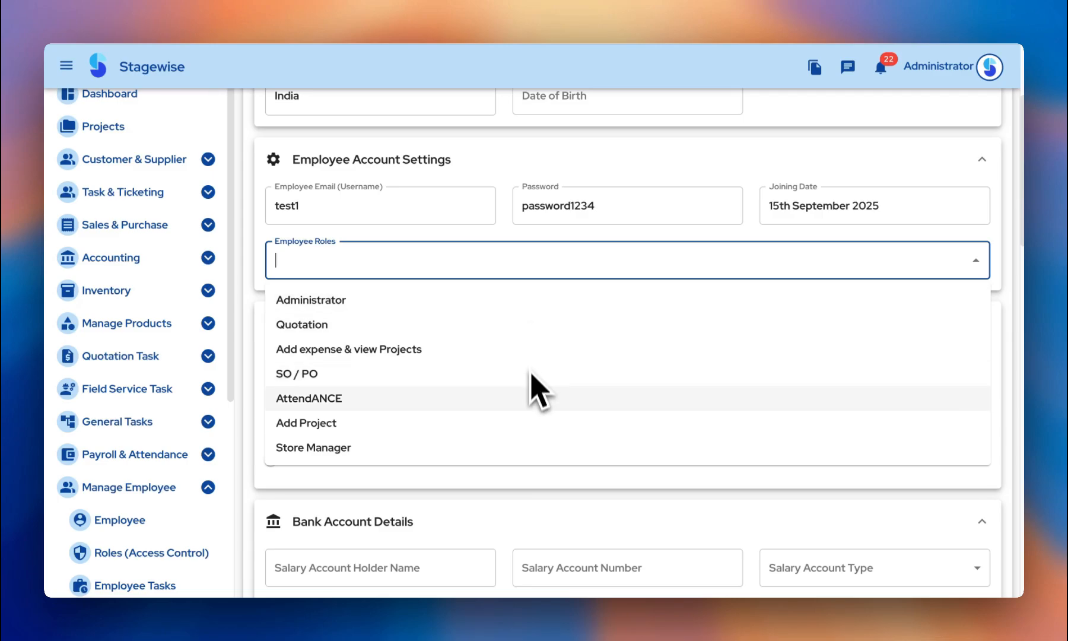
scroll(535, 433, down, 1)
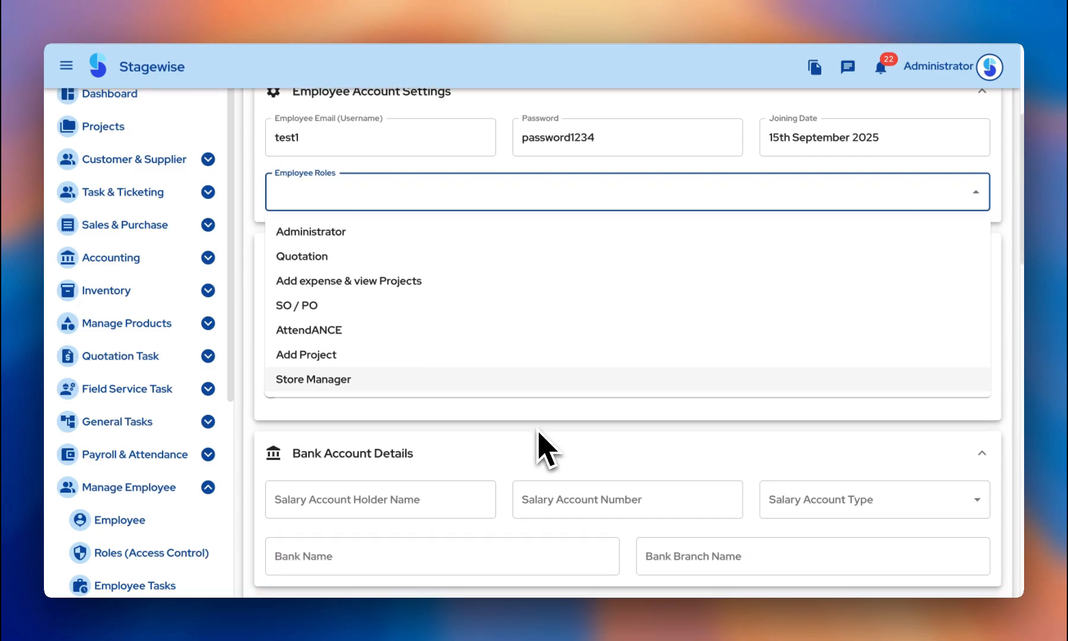
click(481, 436)
scroll(480, 434, down, 2)
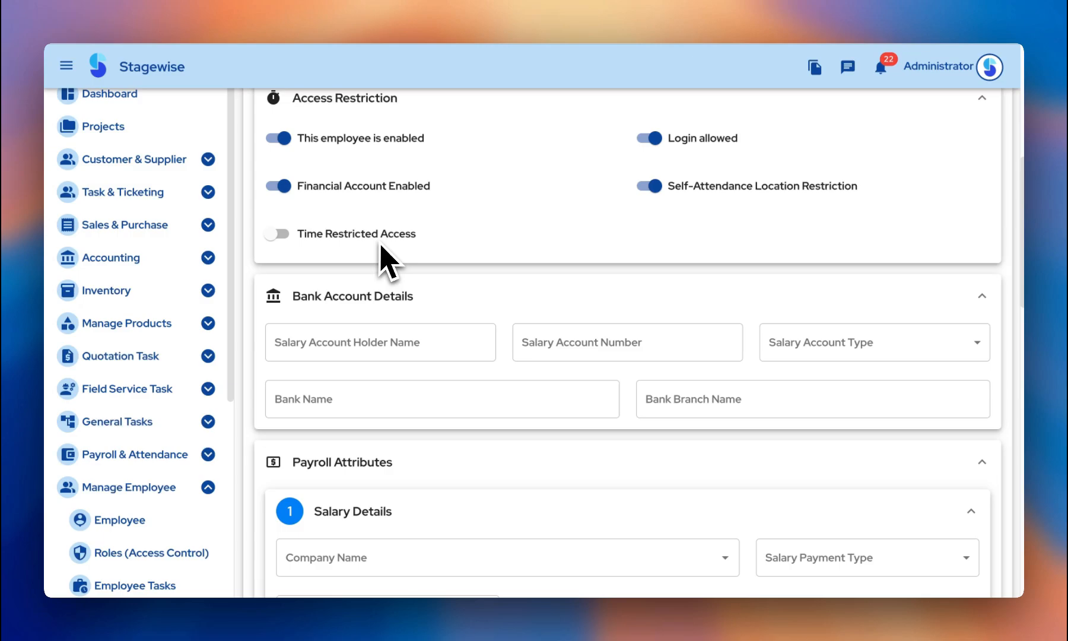
scroll(383, 255, down, 2)
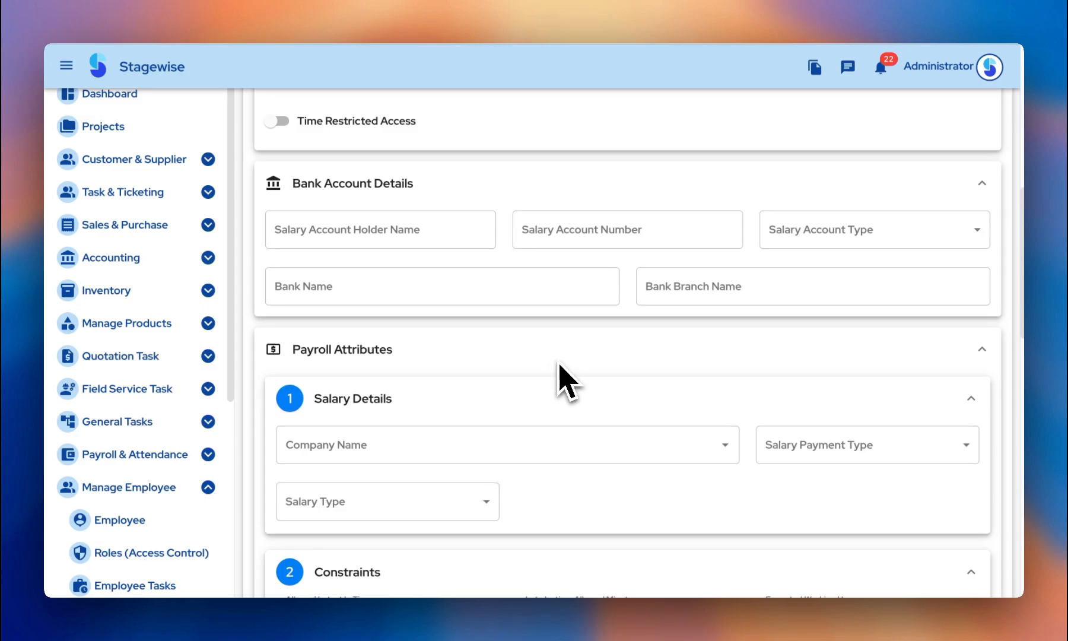
Step: Examine the Salary Payment Type and Salary Type options in the salary details without selecting any
scroll(564, 380, down, 4)
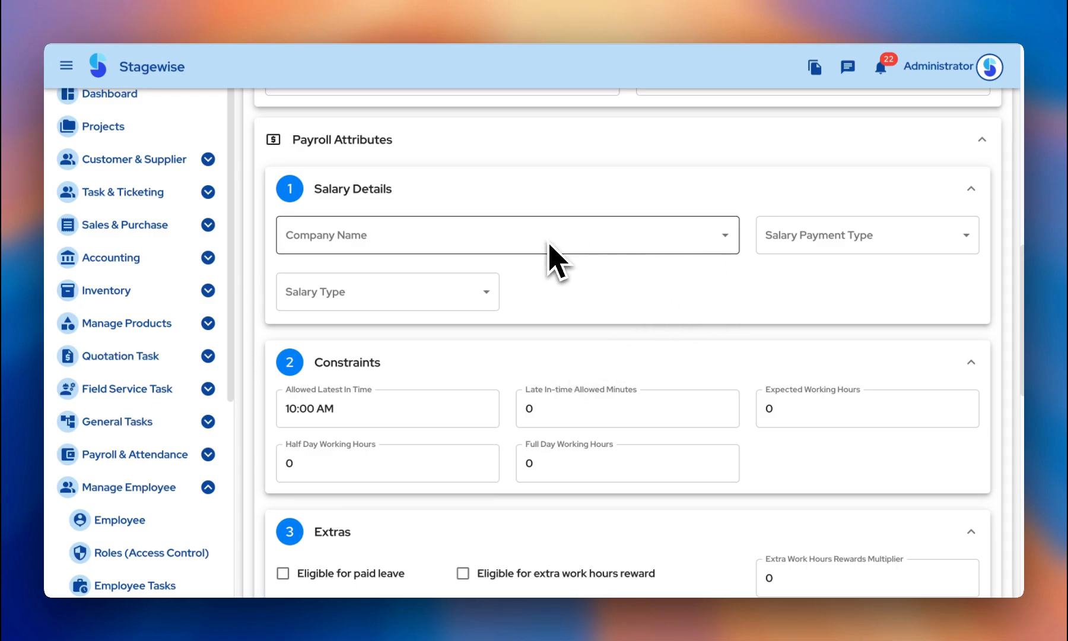
click(805, 240)
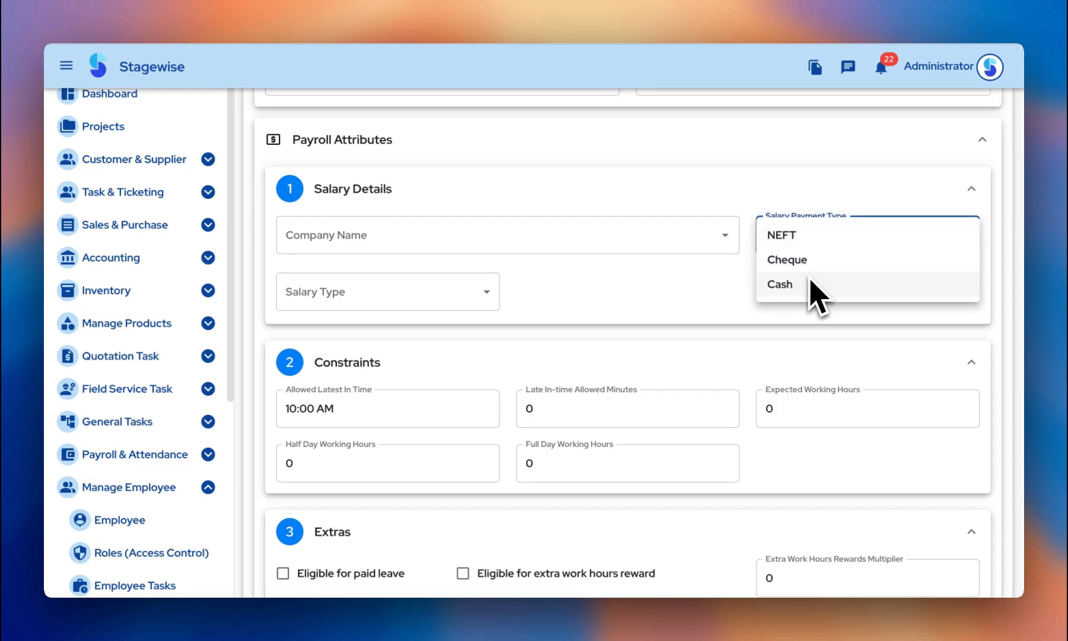
click(712, 297)
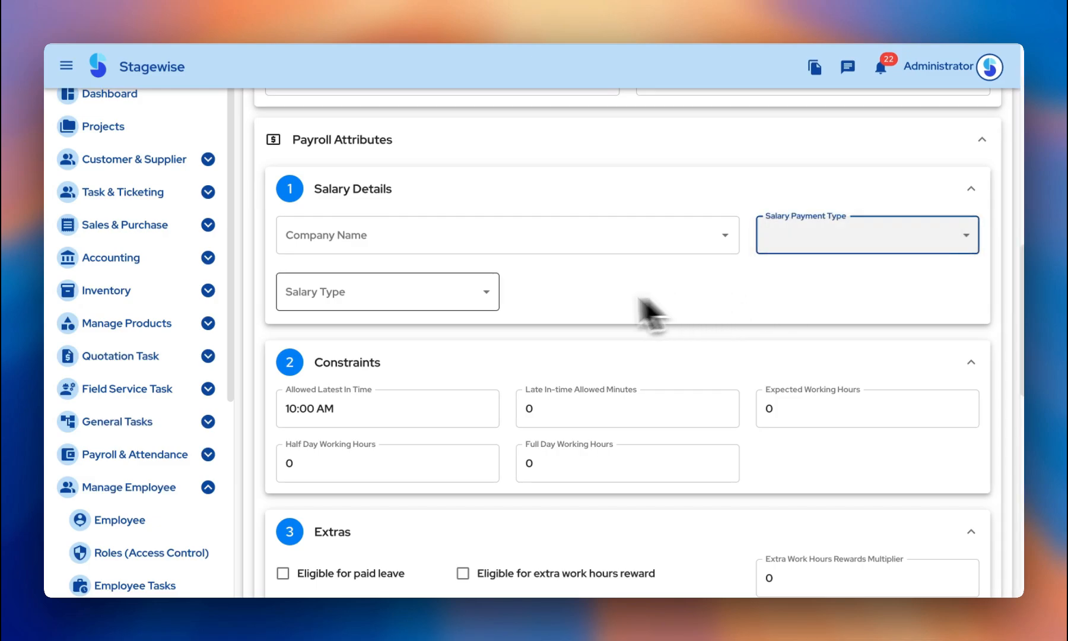
click(493, 295)
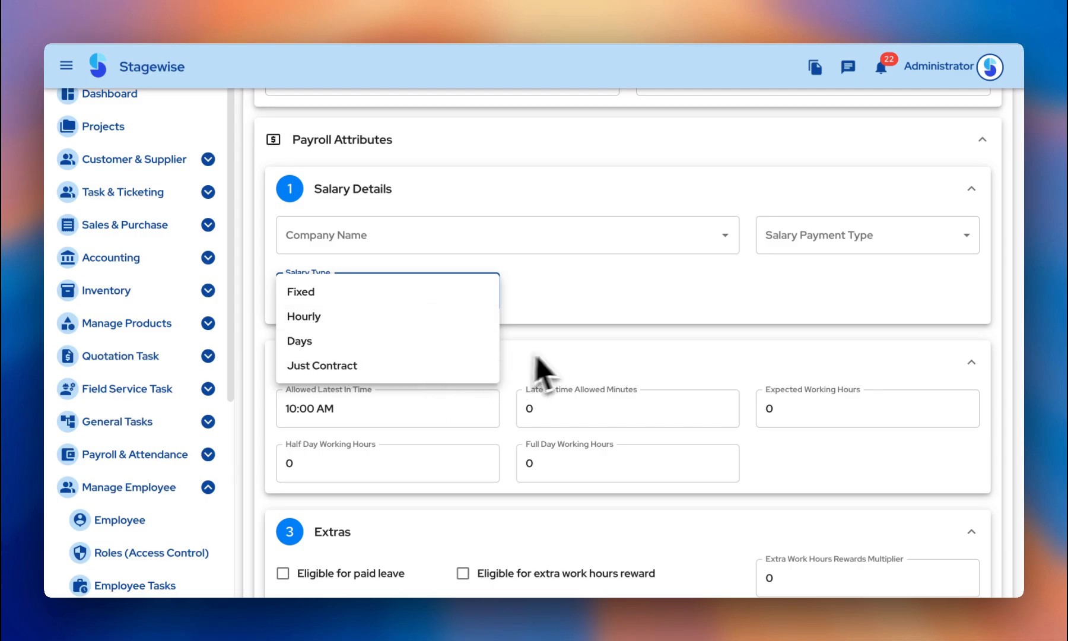
click(586, 343)
Step: Set the constraints to 60 late in-time allowed minutes, 200 expected working hours, 7 full day hours and 4 half day hours
scroll(590, 314, down, 3)
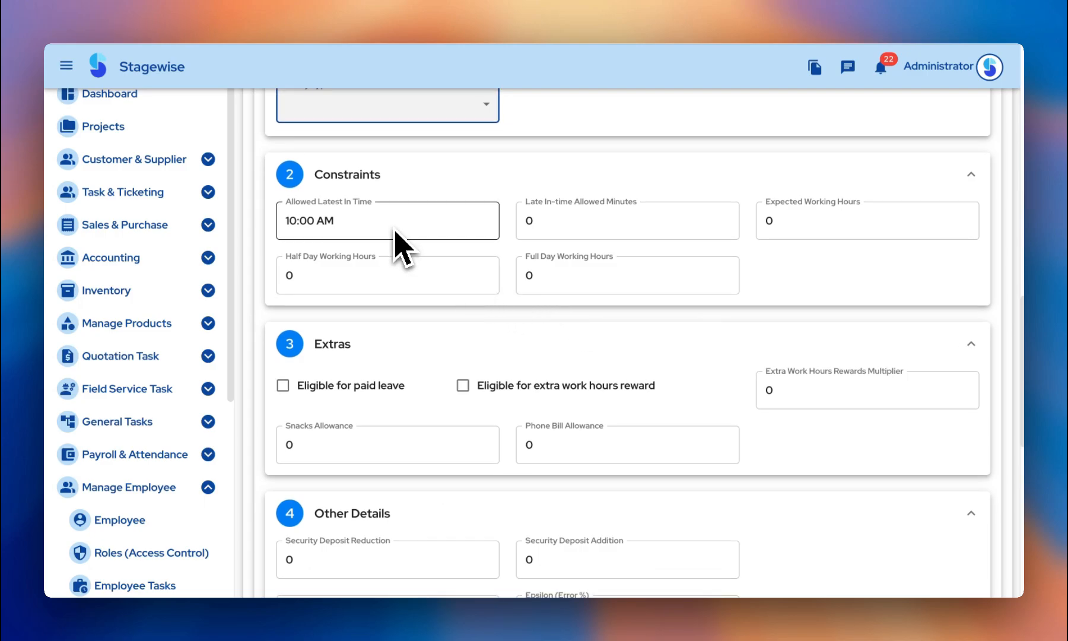
click(584, 223)
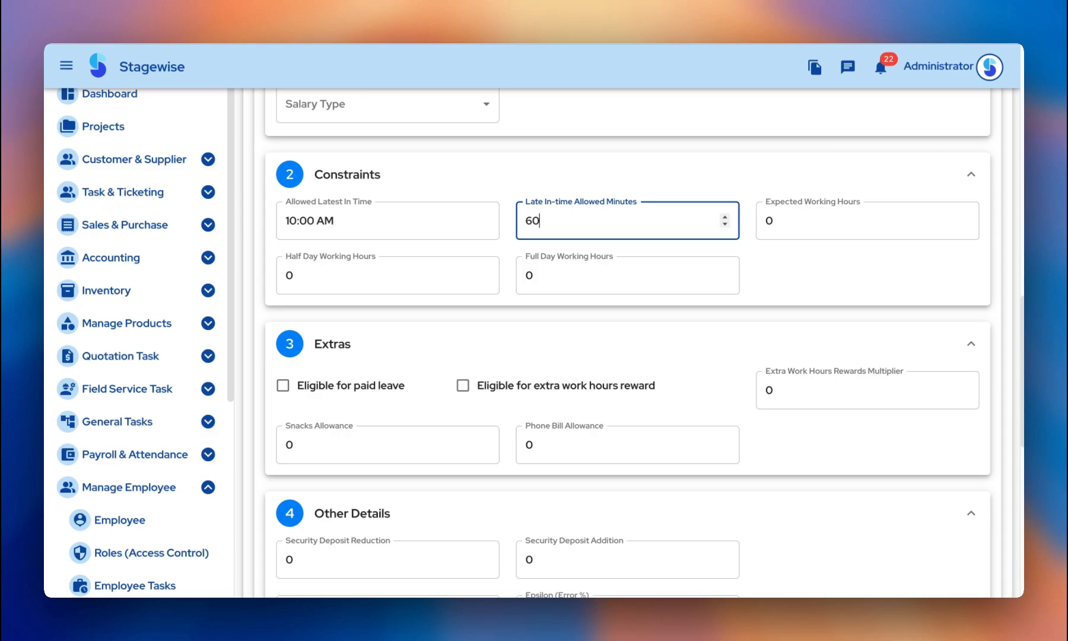
click(795, 221)
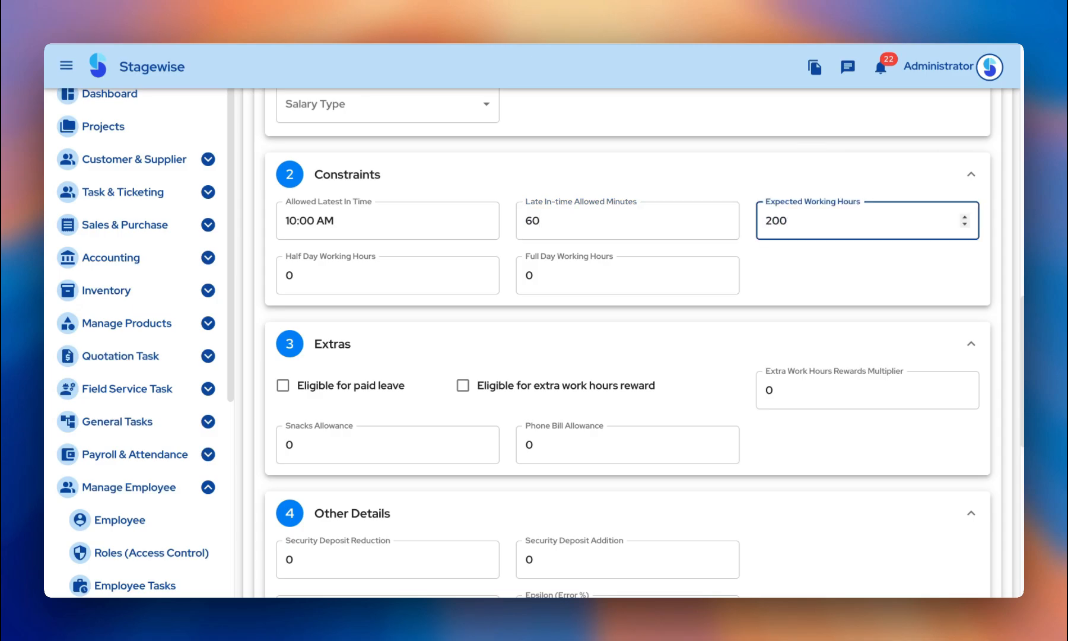
click(584, 276)
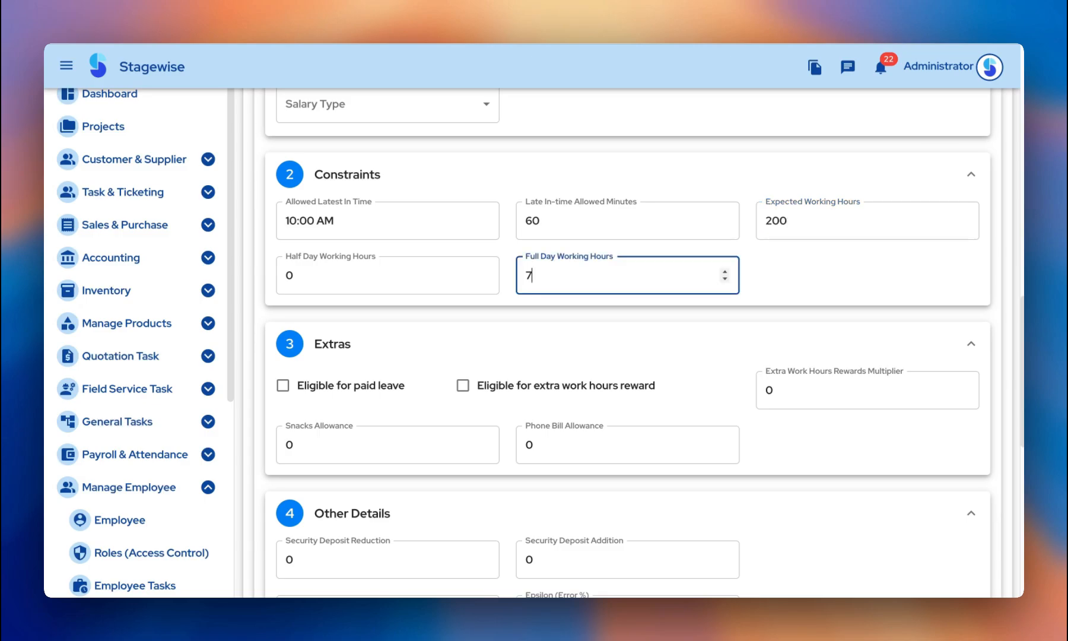
click(344, 275)
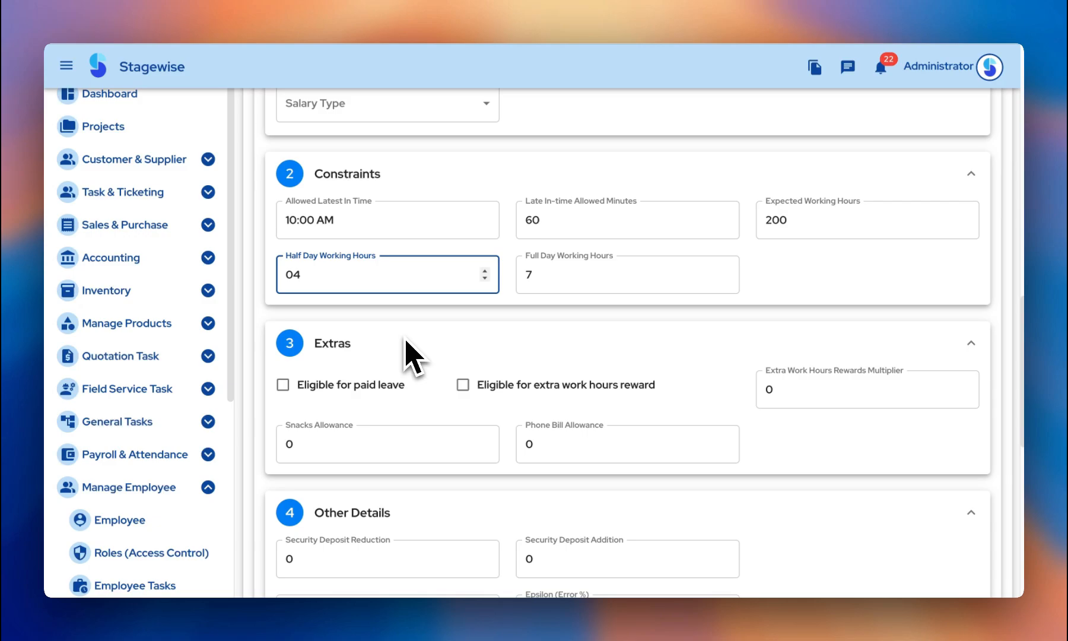
Step: Review the Extras, Other Details and Contract Item Rates sections of the payroll attributes
scroll(405, 353, down, 3)
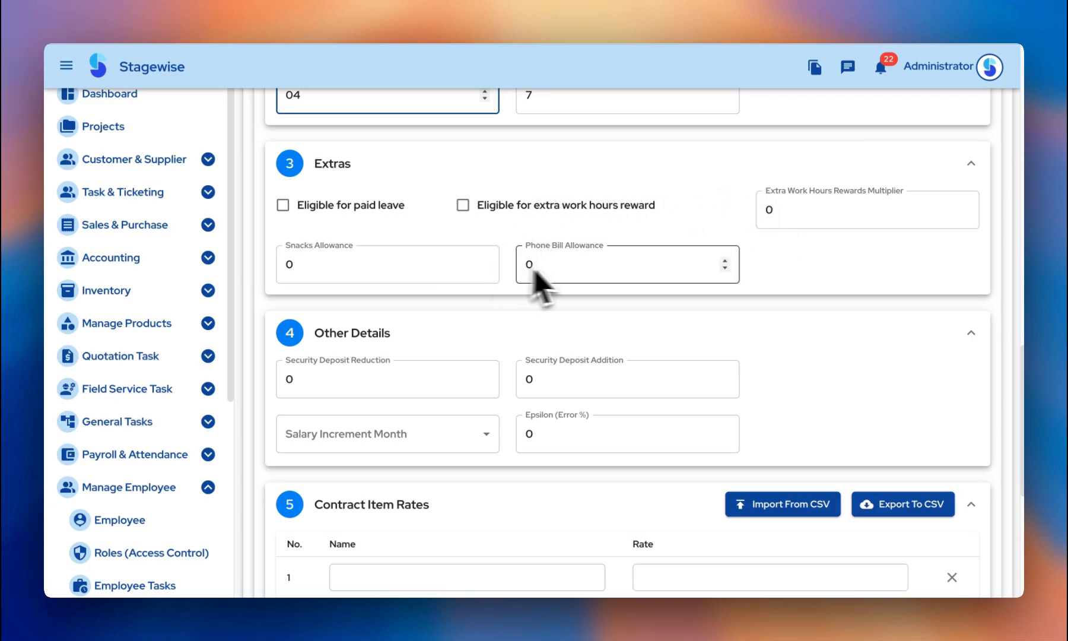
scroll(542, 332, down, 3)
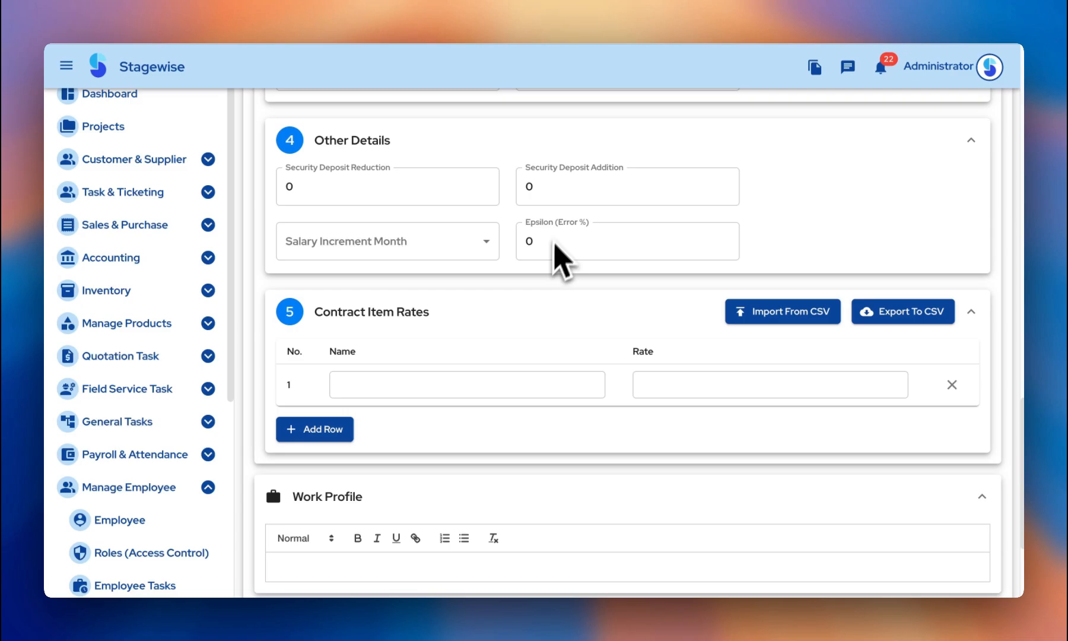
scroll(543, 310, down, 1)
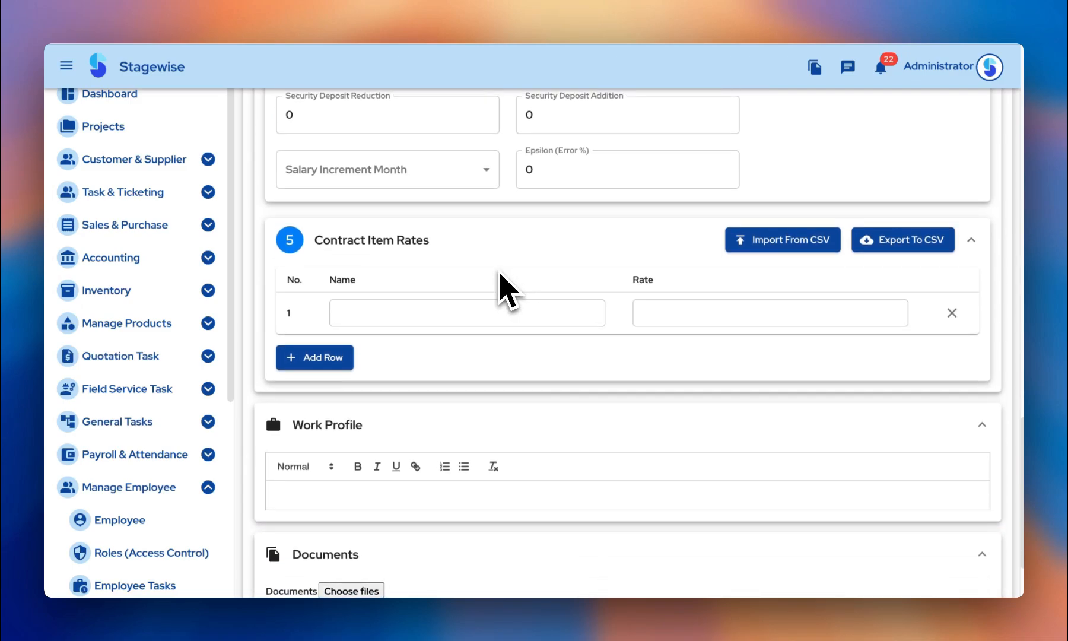
scroll(504, 356, down, 2)
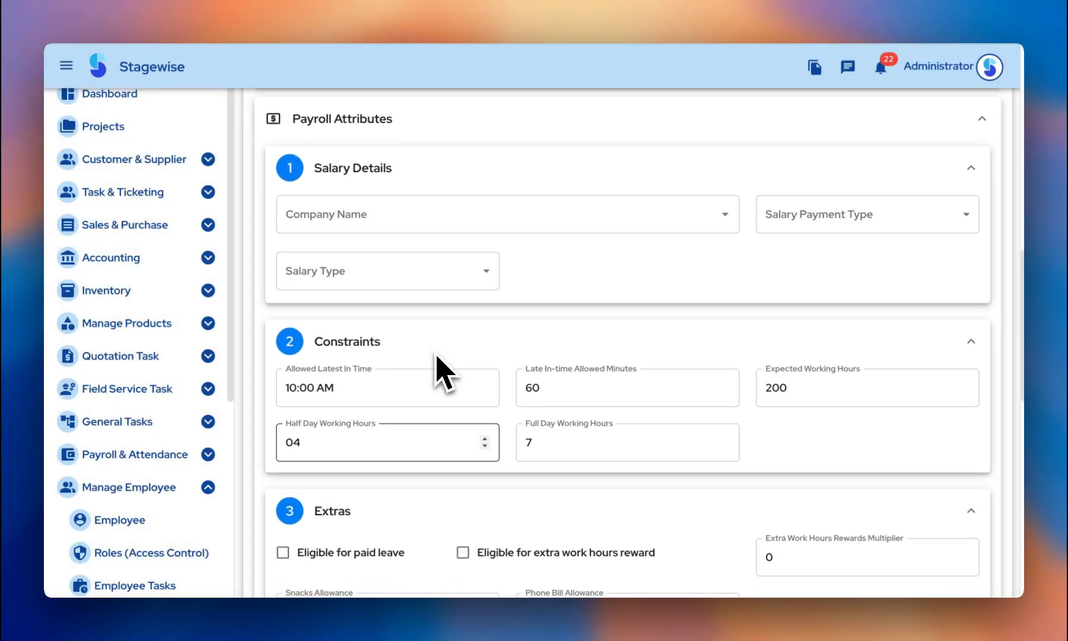
Step: Fill in the salary details with company Stagewise Billing Name, payment type Cheque, salary type Fixed and a fixed salary of 10000
scroll(436, 355, up, 1)
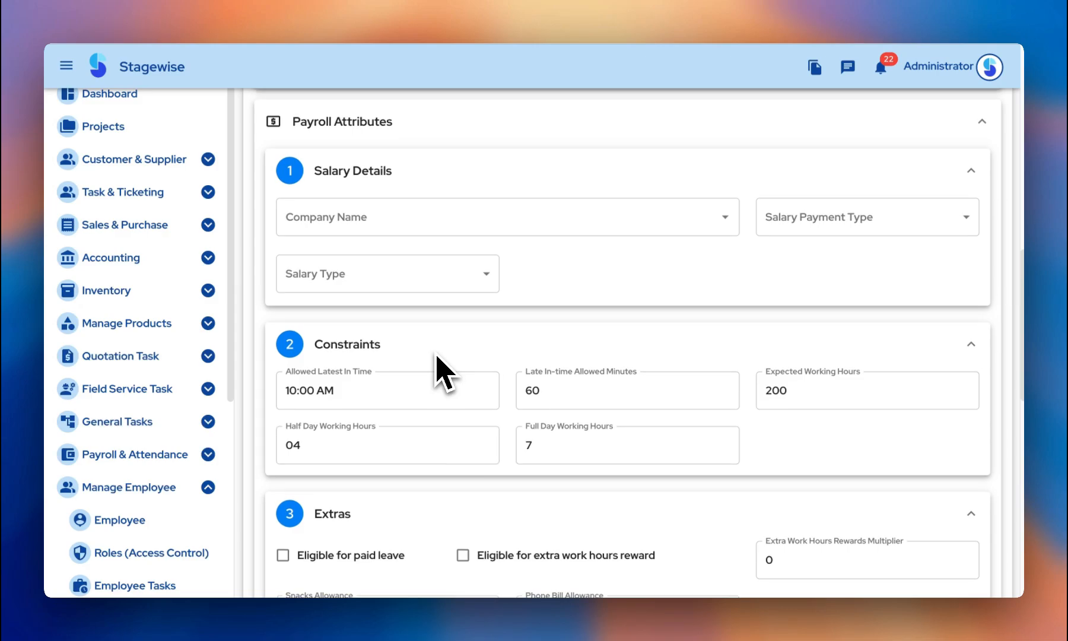
click(508, 219)
click(468, 321)
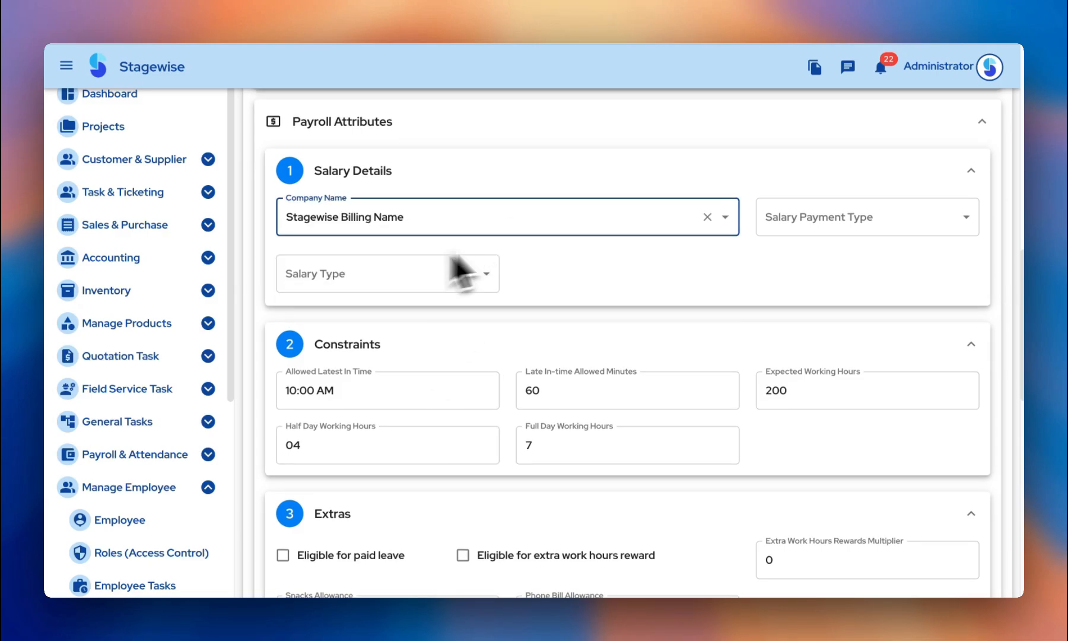
click(793, 227)
click(792, 238)
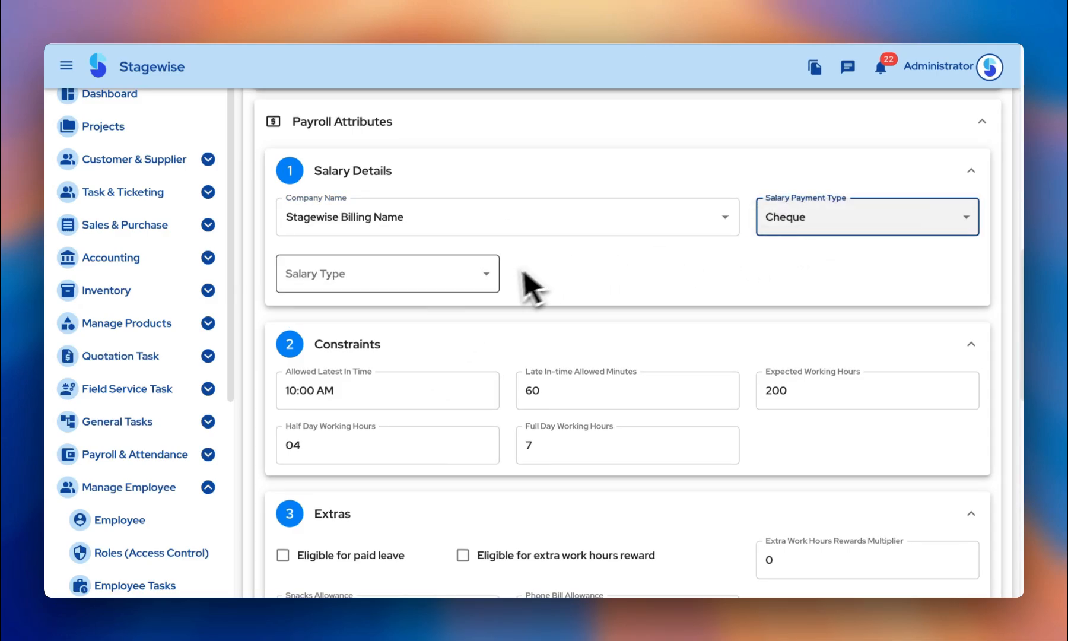
click(490, 274)
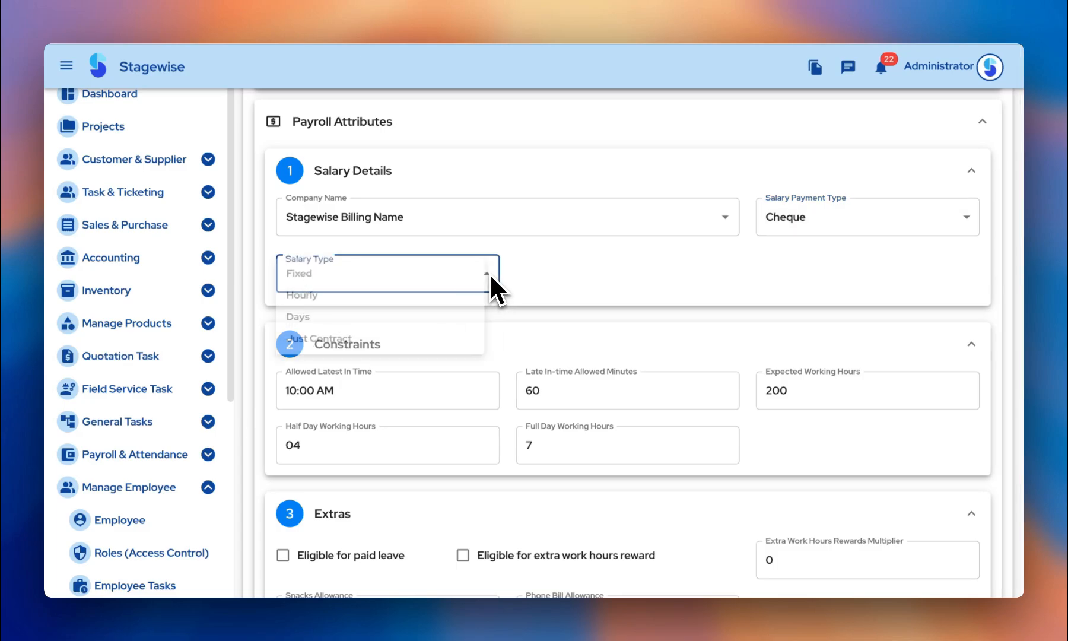
click(398, 275)
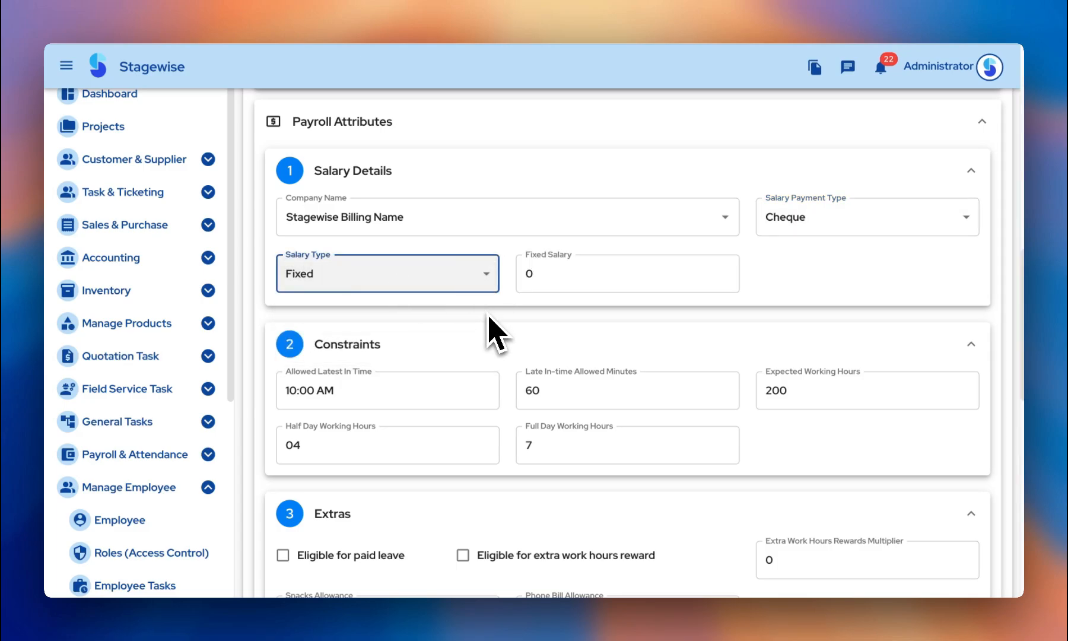
scroll(488, 314, down, 1)
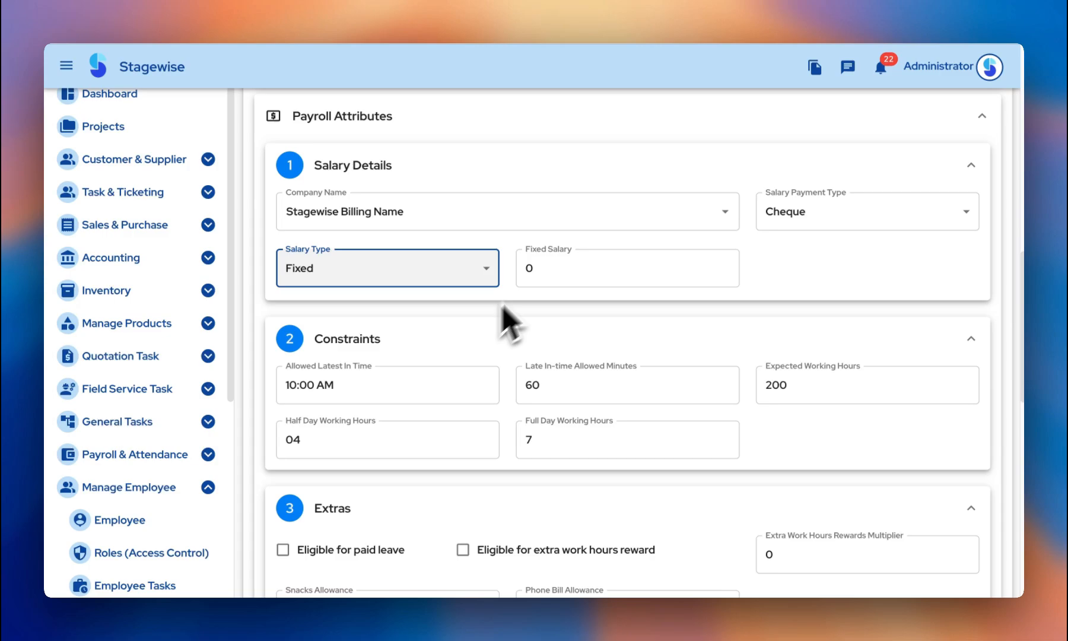
click(542, 269)
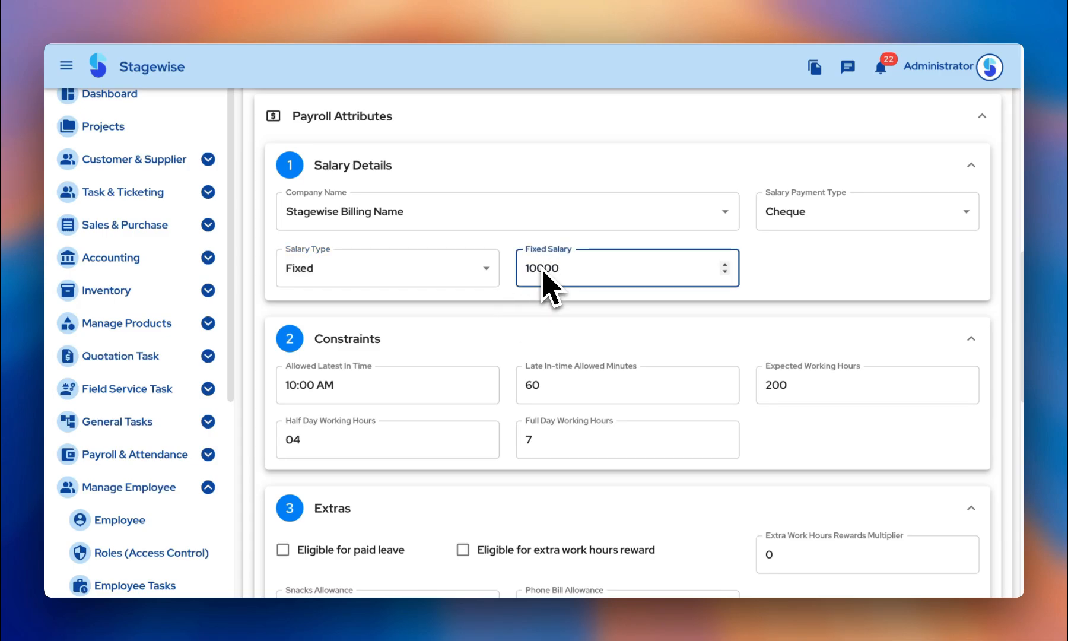
Step: Submit the completed new employee form, leaving the work profile and documents empty
scroll(522, 332, down, 3)
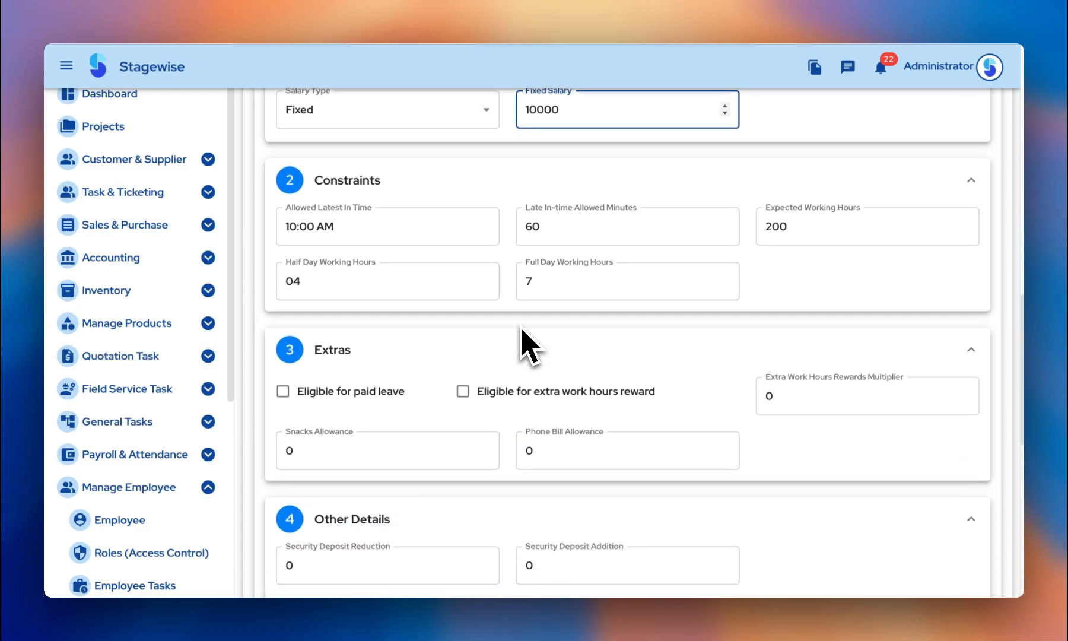
scroll(522, 330, down, 10)
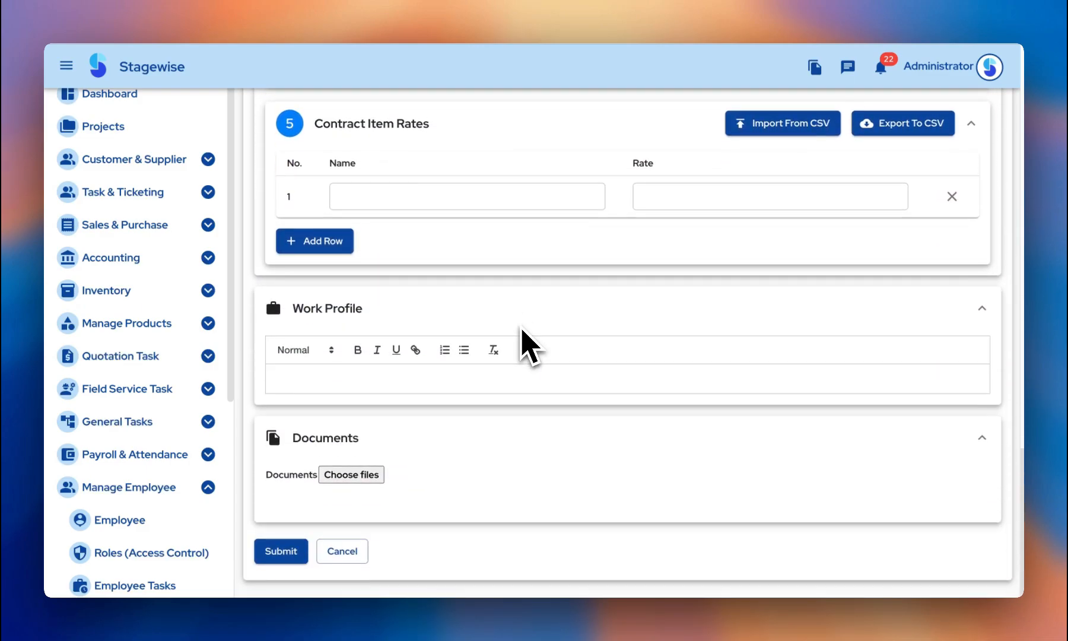
click(288, 556)
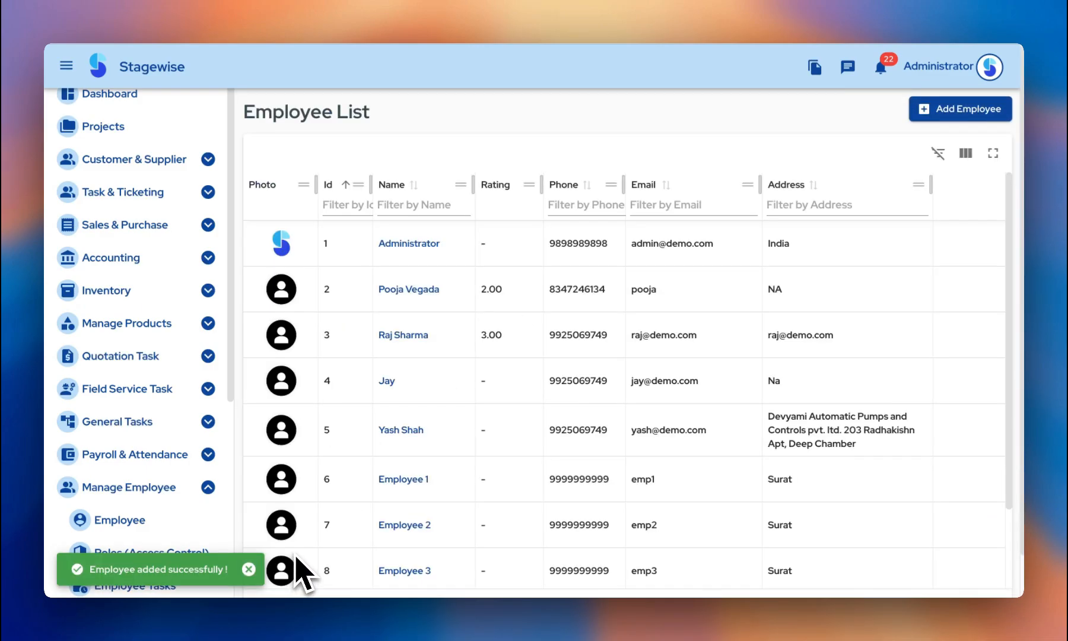
Step: Start a new employee record named Emp 2 with the employee's phone number and the address India
click(959, 115)
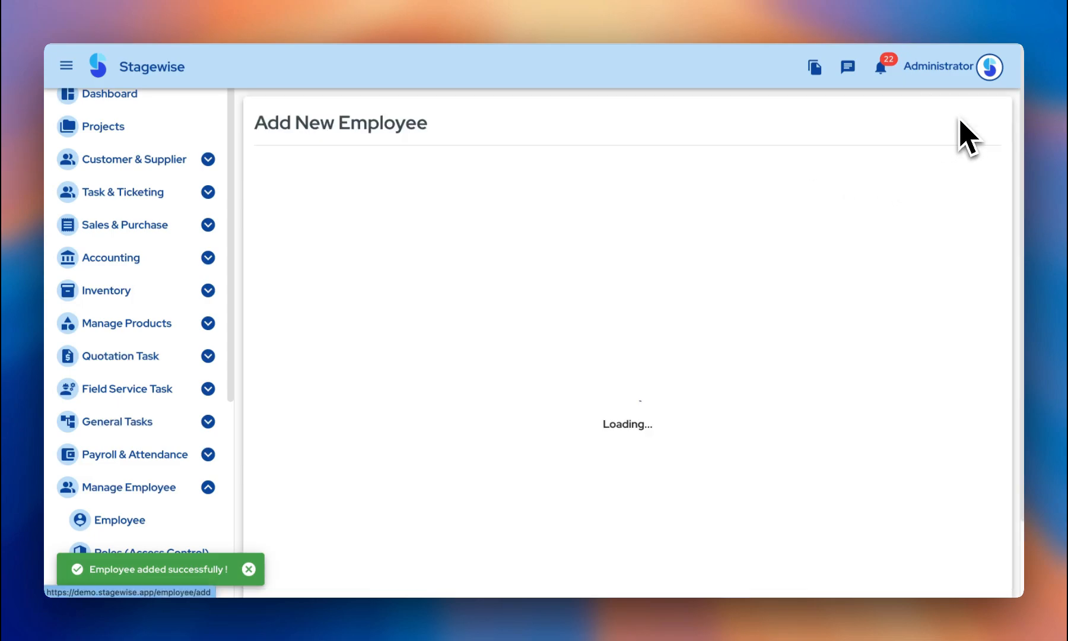
click(458, 228)
text(Emp)
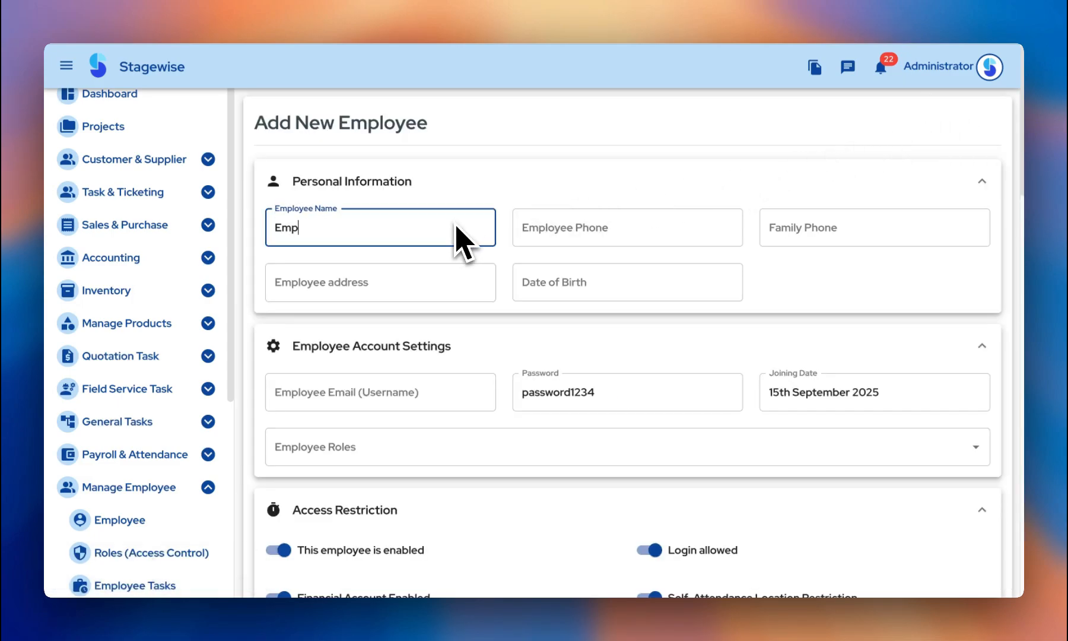
text( 2)
click(600, 232)
click(414, 282)
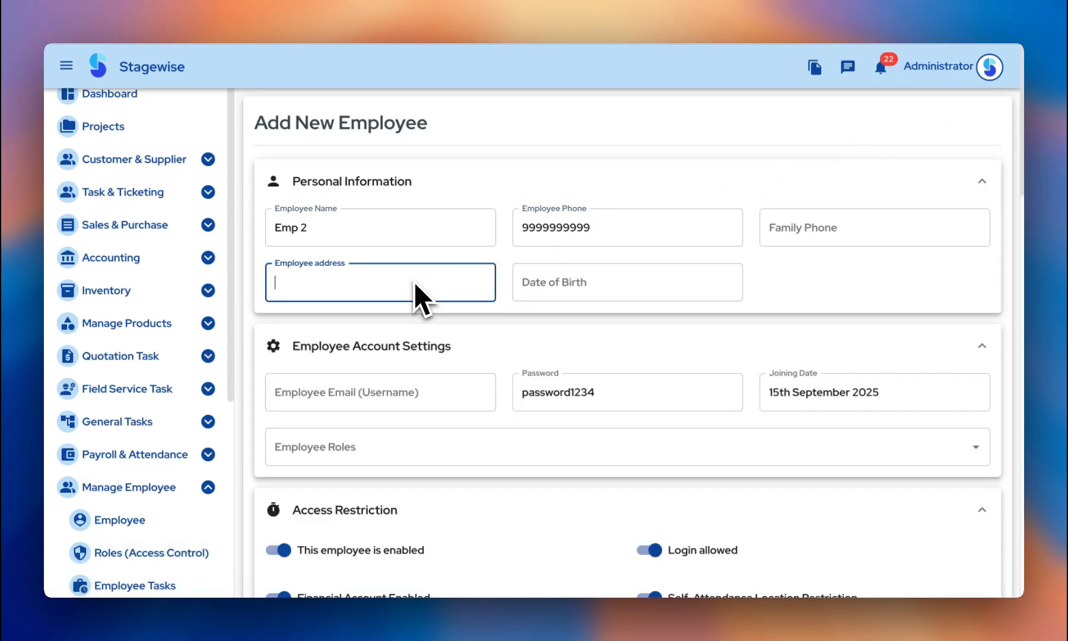
Step: Set the account username of Emp 2 to test2 and assign the Quotation role
click(424, 388)
text(test2)
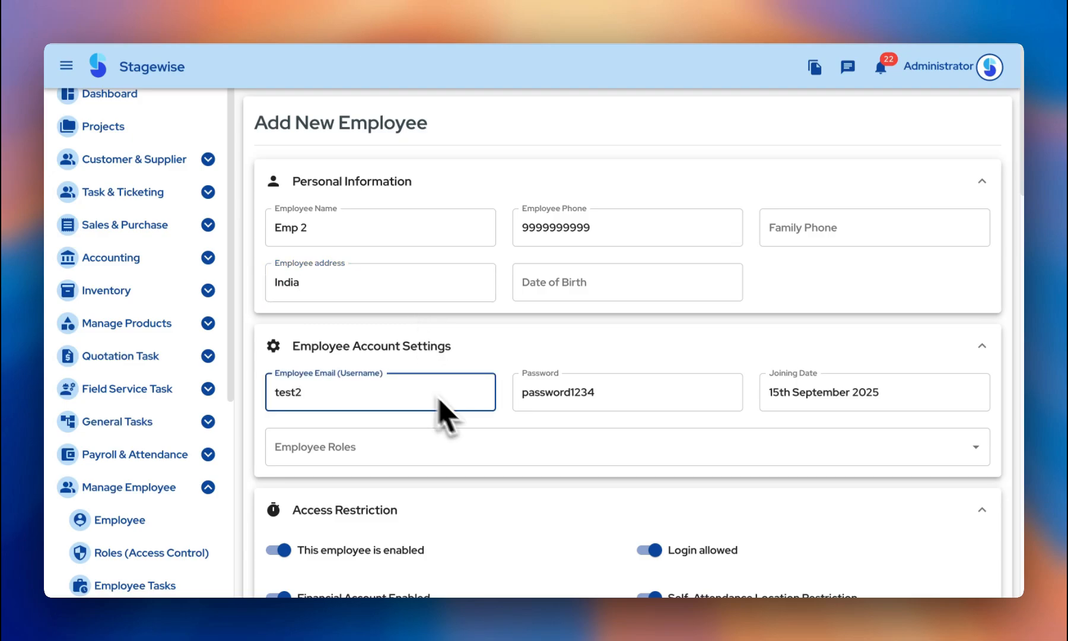
click(482, 444)
click(368, 280)
Step: Fill in the salary details with company Stagewise Billing Name, payment type Cheque, salary type Hourly and an hourly rate of 80
scroll(474, 480, down, 10)
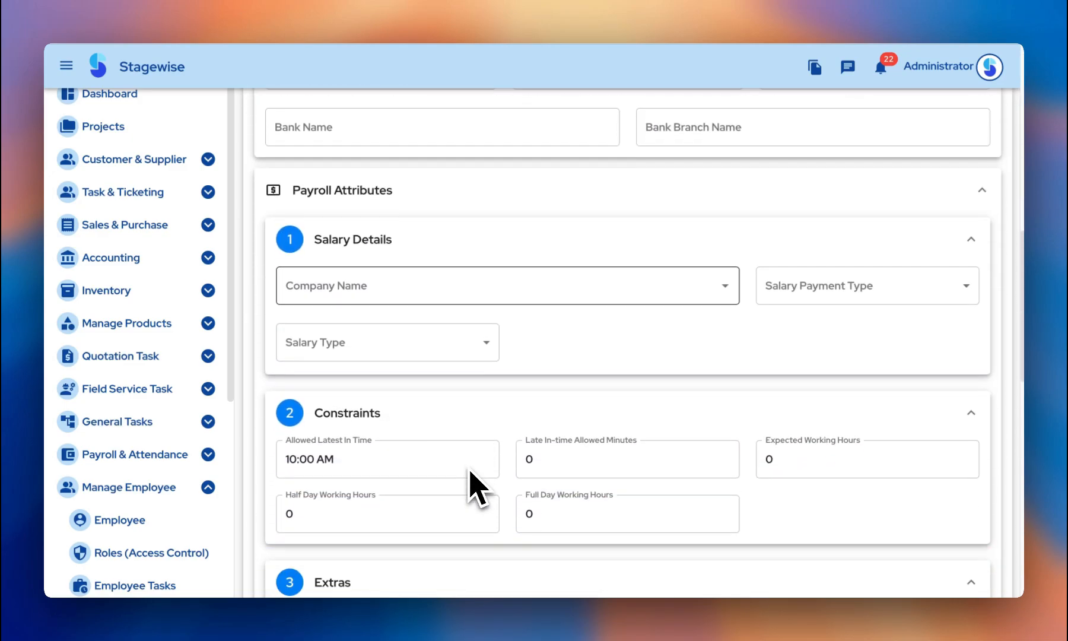
click(593, 217)
click(623, 244)
click(859, 218)
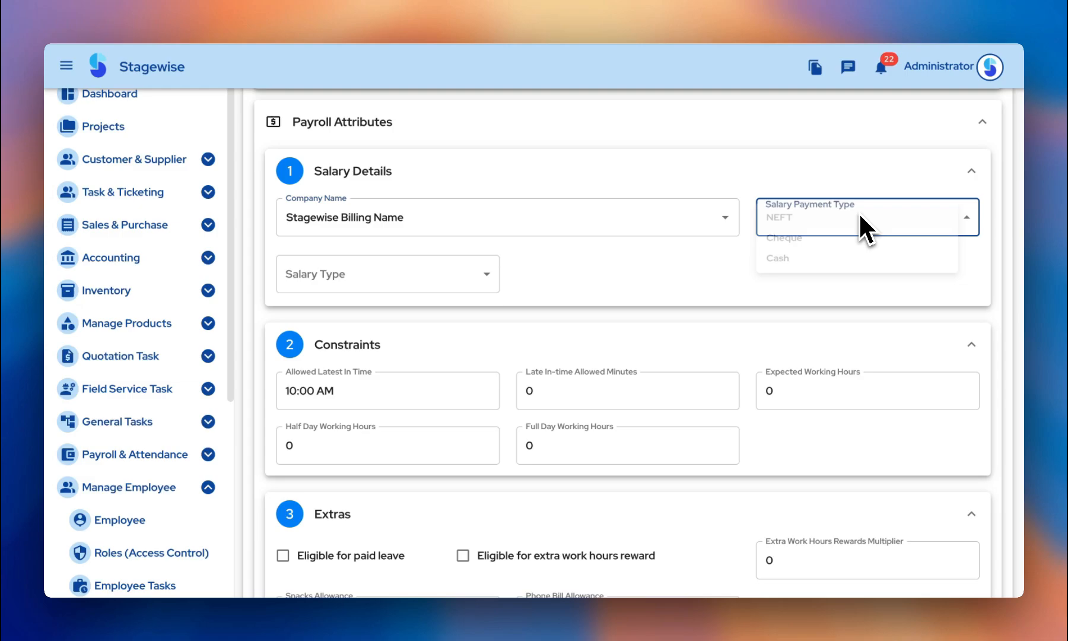
click(842, 242)
click(489, 279)
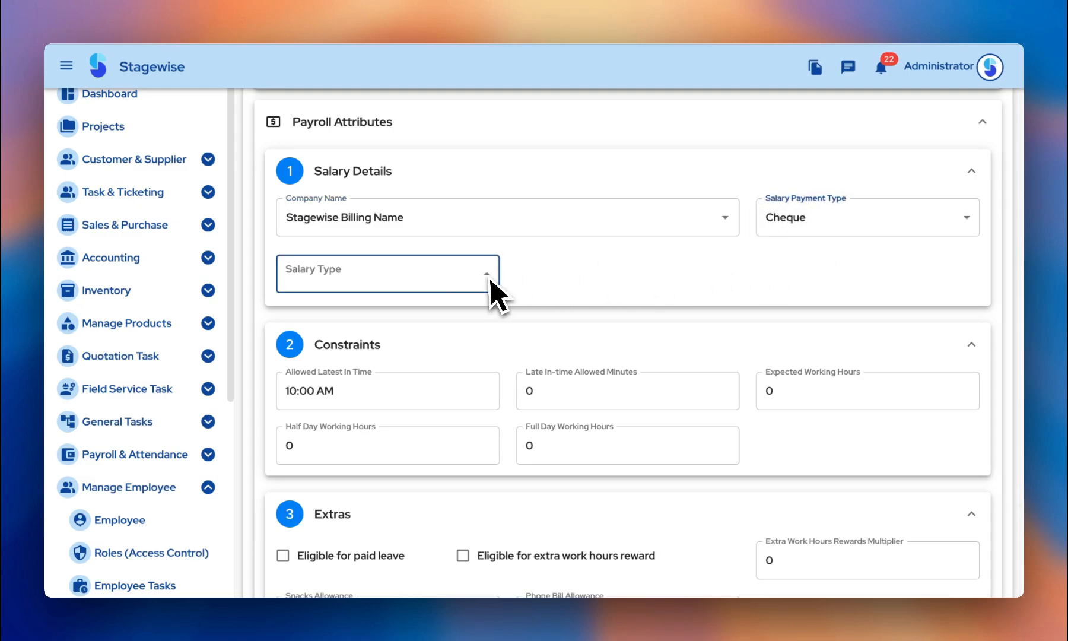
click(374, 303)
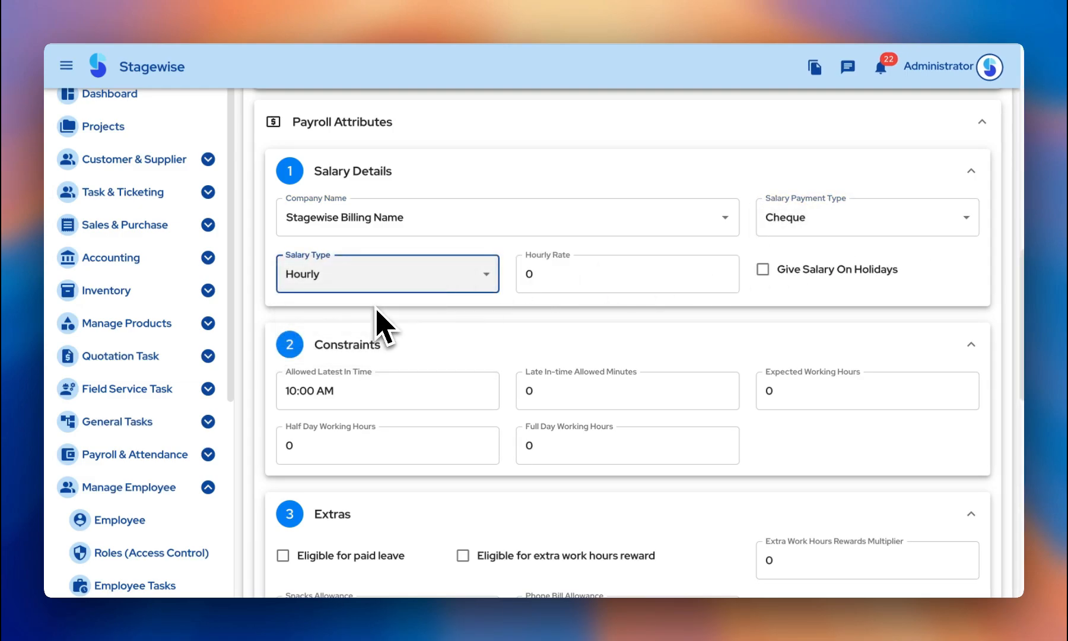
click(556, 281)
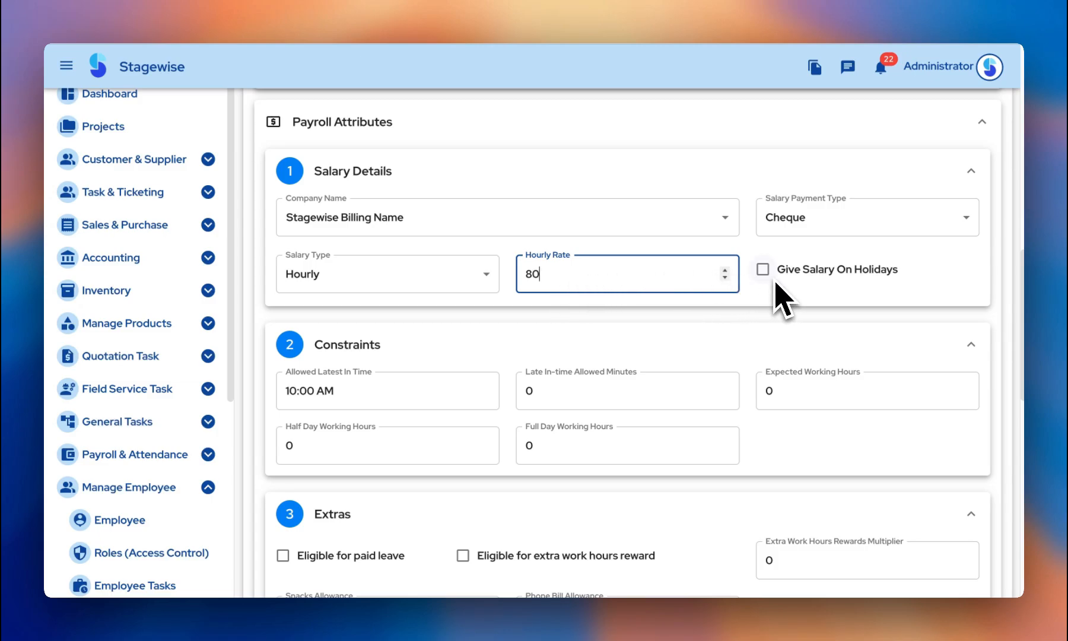
Step: Set 60 late in-time minutes, 200 expected, 4 half day and 7 full day working hours, and submit the employee form
scroll(557, 326, down, 2)
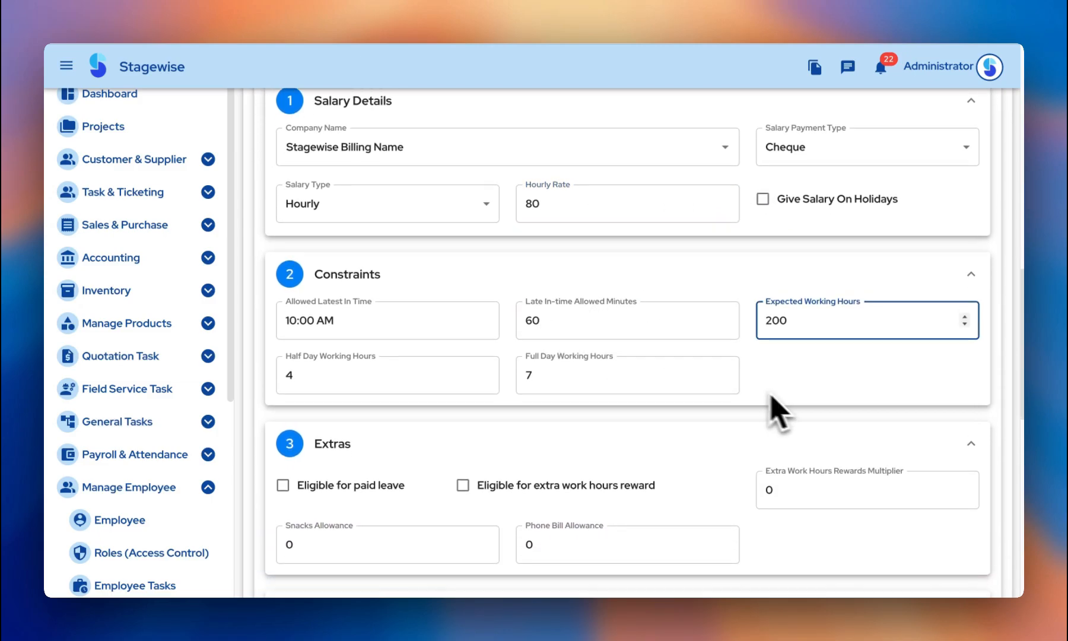
scroll(777, 396, down, 3)
scroll(787, 399, down, 9)
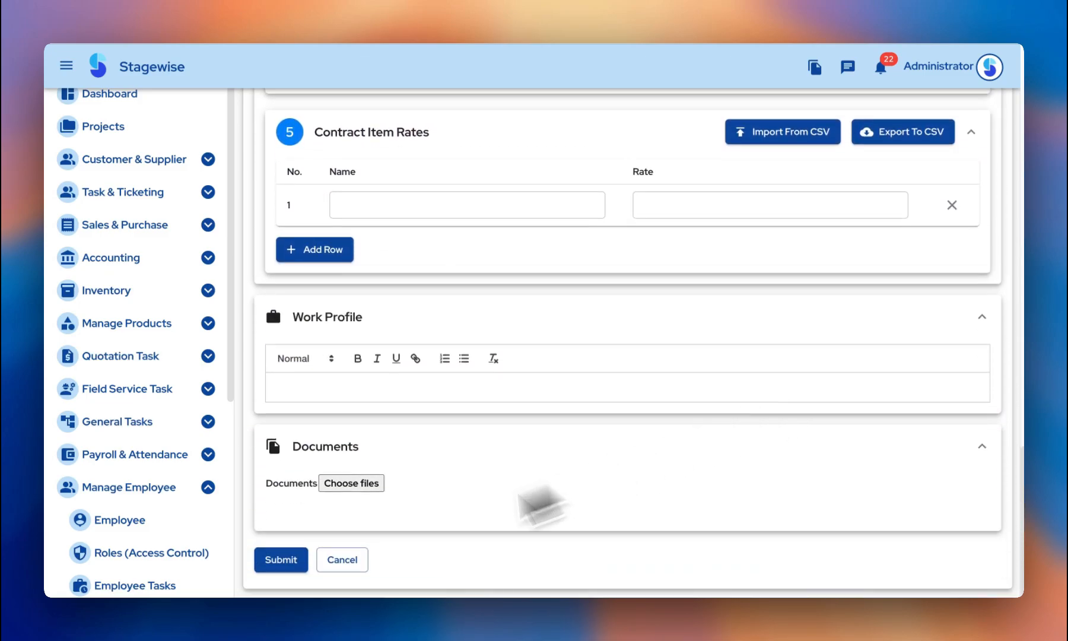
click(300, 569)
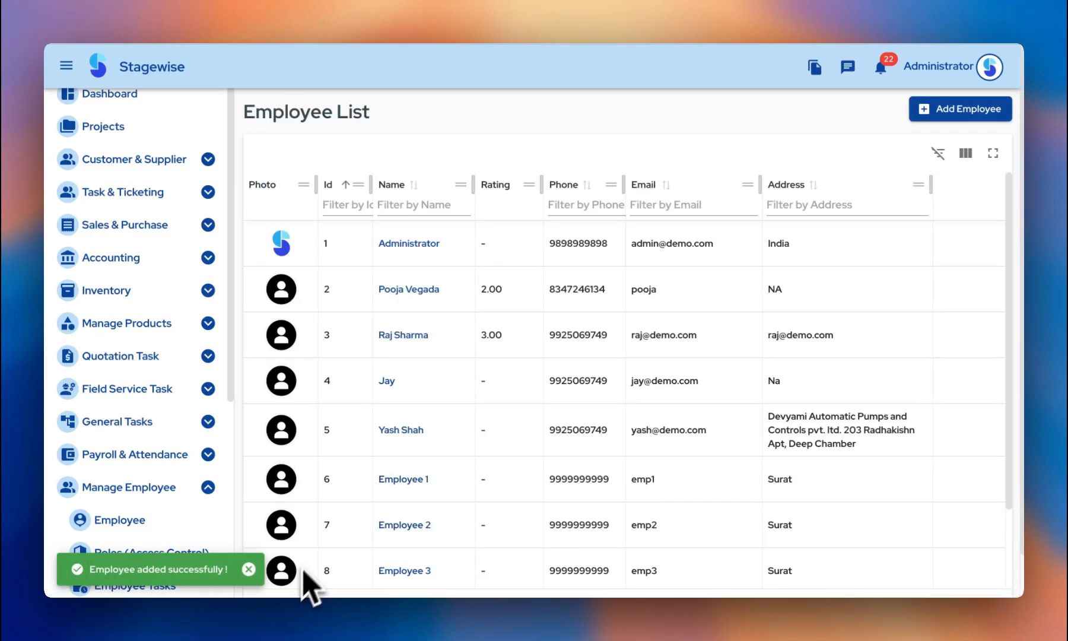
Step: Start a new employee record named Emp 3 with the employee's phone number and the address India
click(972, 109)
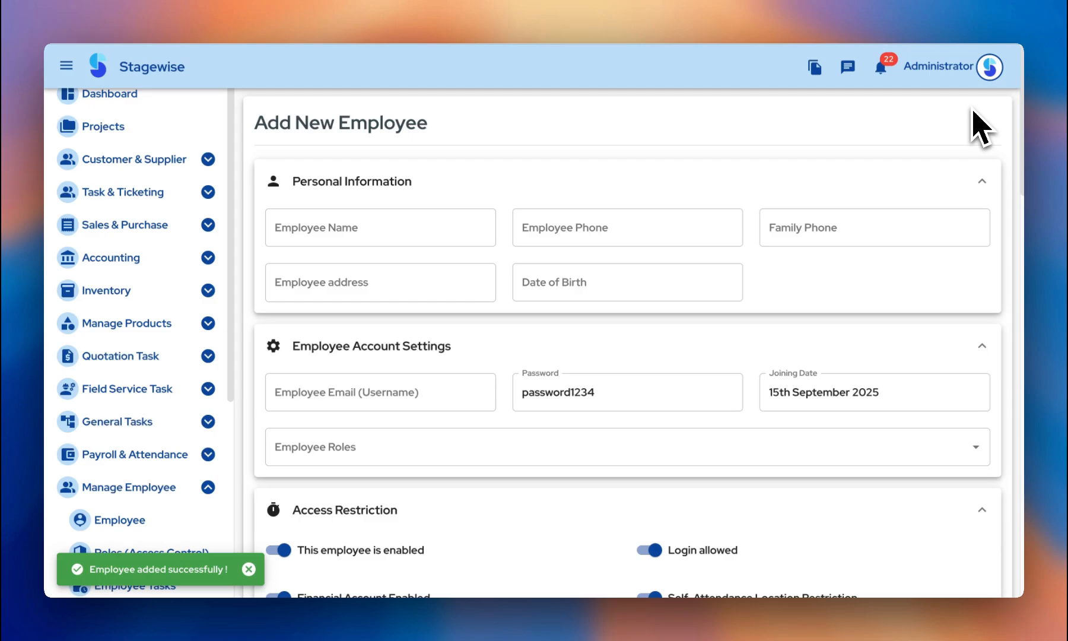
click(409, 240)
text(Emp 3)
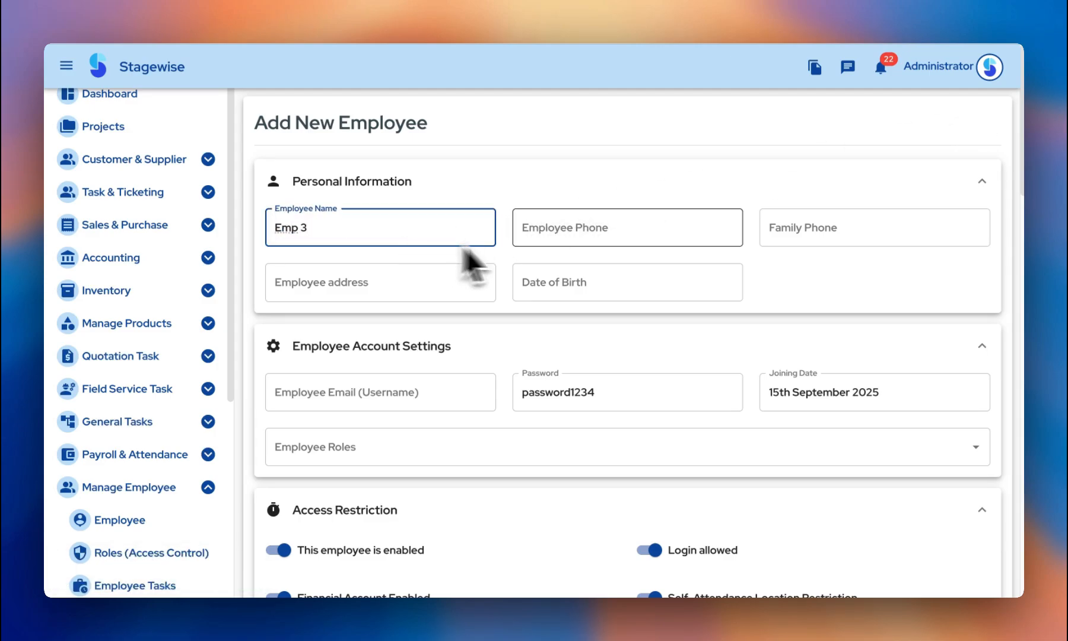
click(583, 232)
text(9999999999)
click(384, 285)
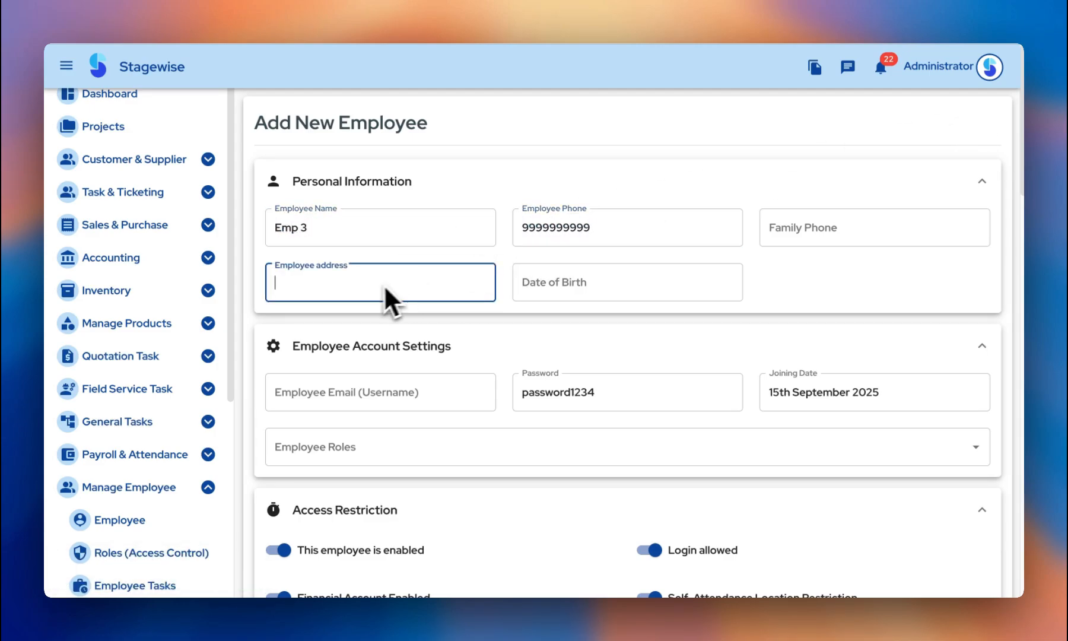
text(India)
Step: Set the account username of Emp 3 to test3 and assign the Quotation role
click(439, 388)
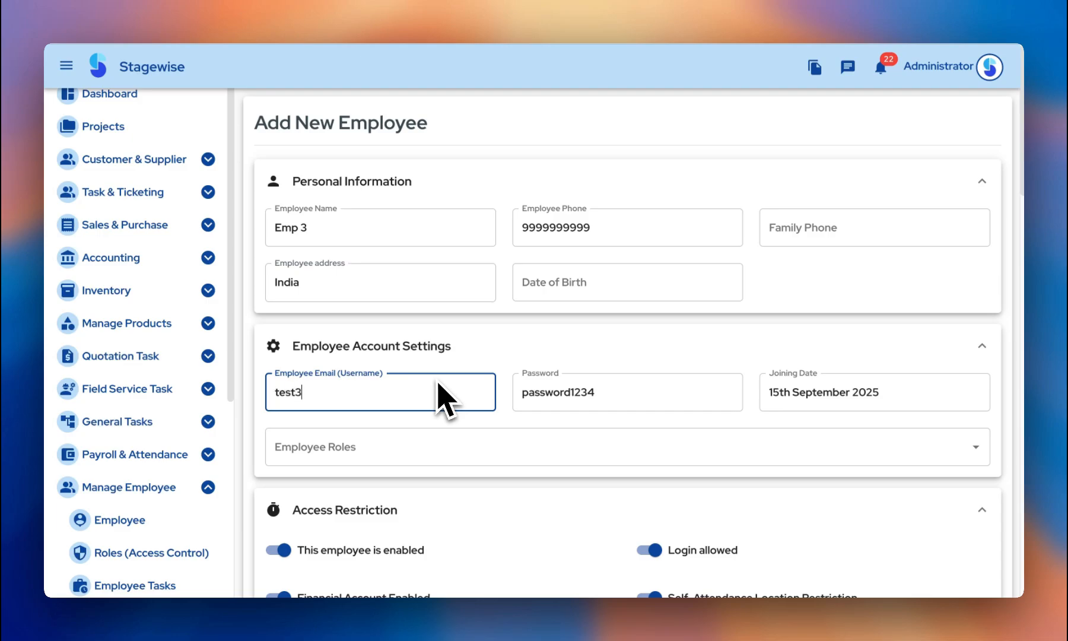
scroll(486, 421, down, 2)
click(564, 338)
click(415, 460)
Step: Fill in the salary details with company Stagewise Billing Name, payment type Cheque, salary type Days and a day based salary of 19000
scroll(510, 386, down, 3)
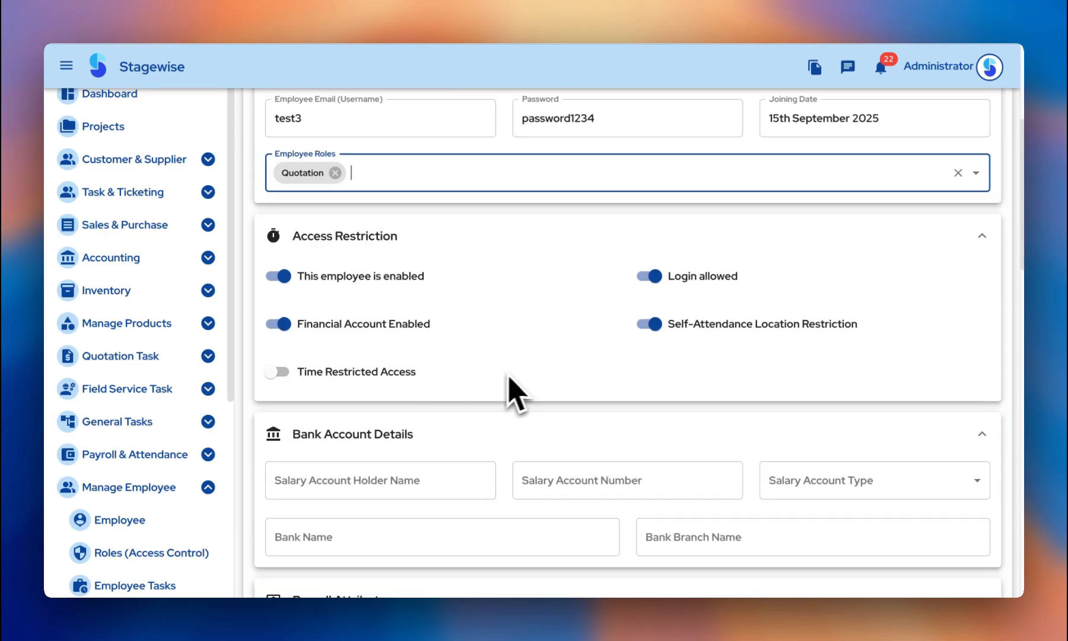
scroll(510, 391, down, 5)
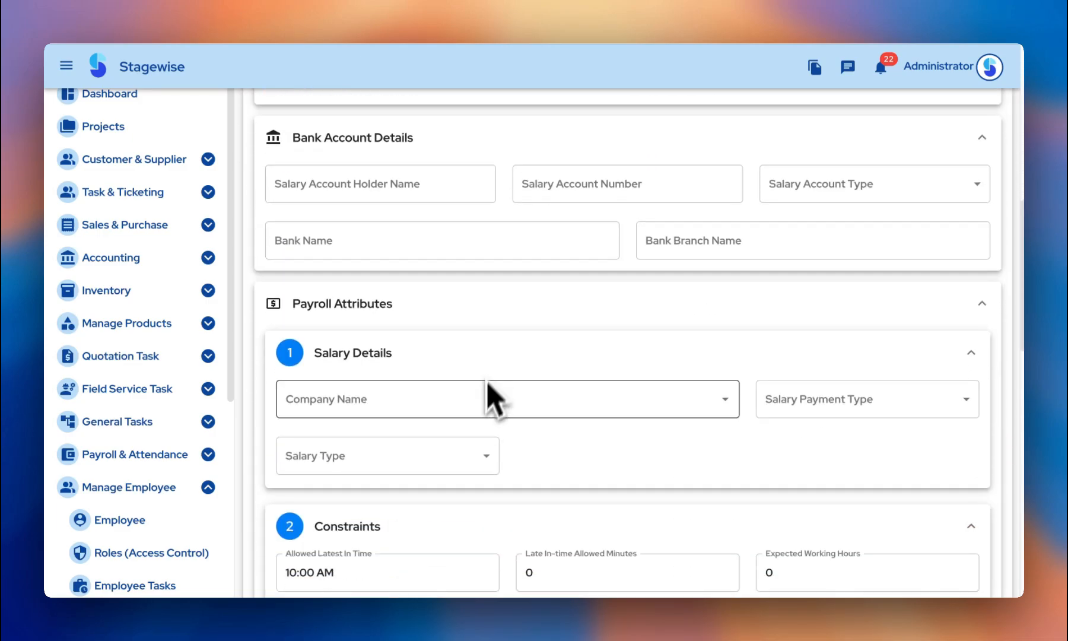
scroll(484, 419, down, 4)
click(485, 191)
click(489, 226)
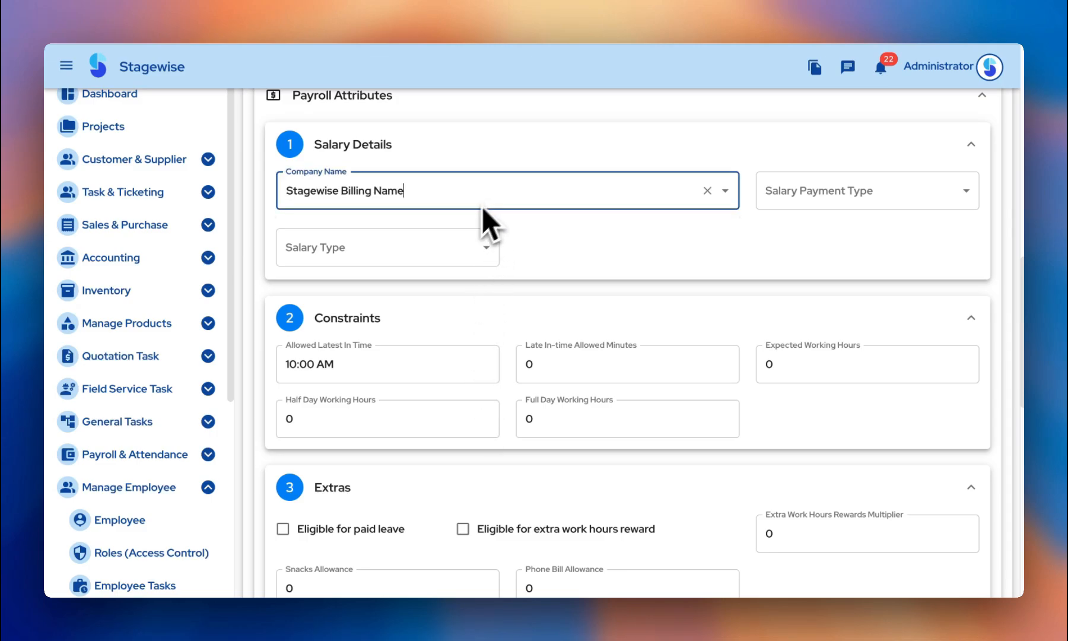
click(827, 202)
click(822, 221)
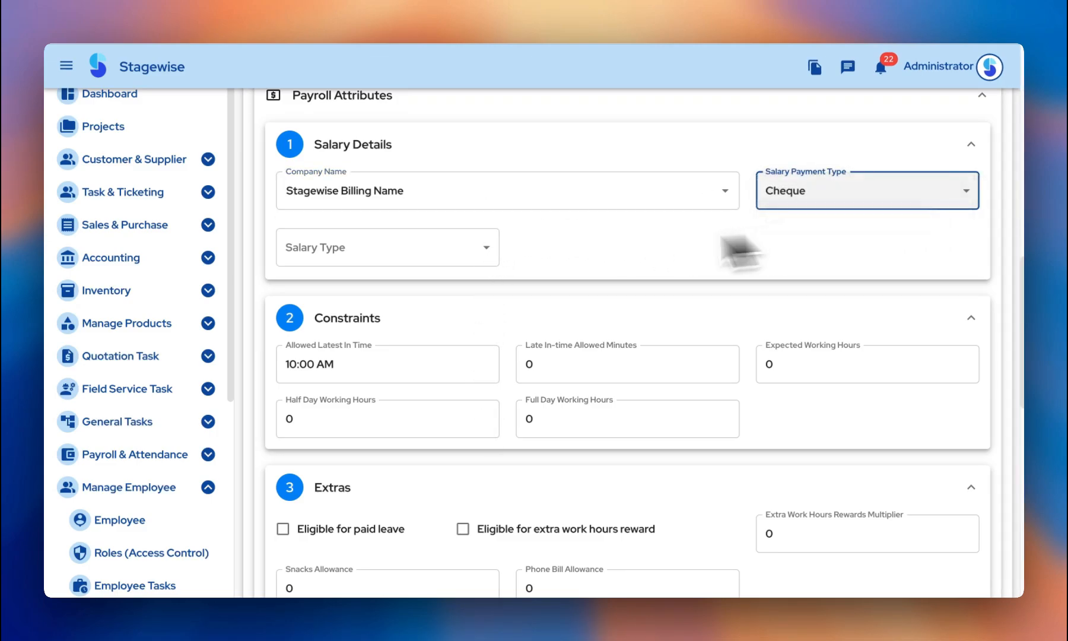
click(488, 246)
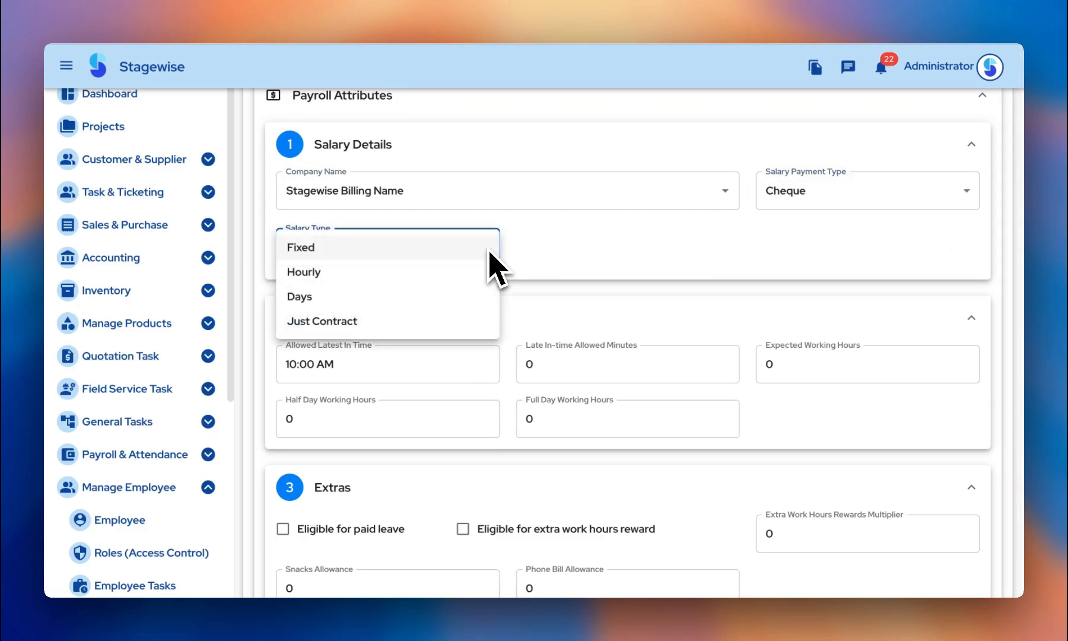
click(370, 300)
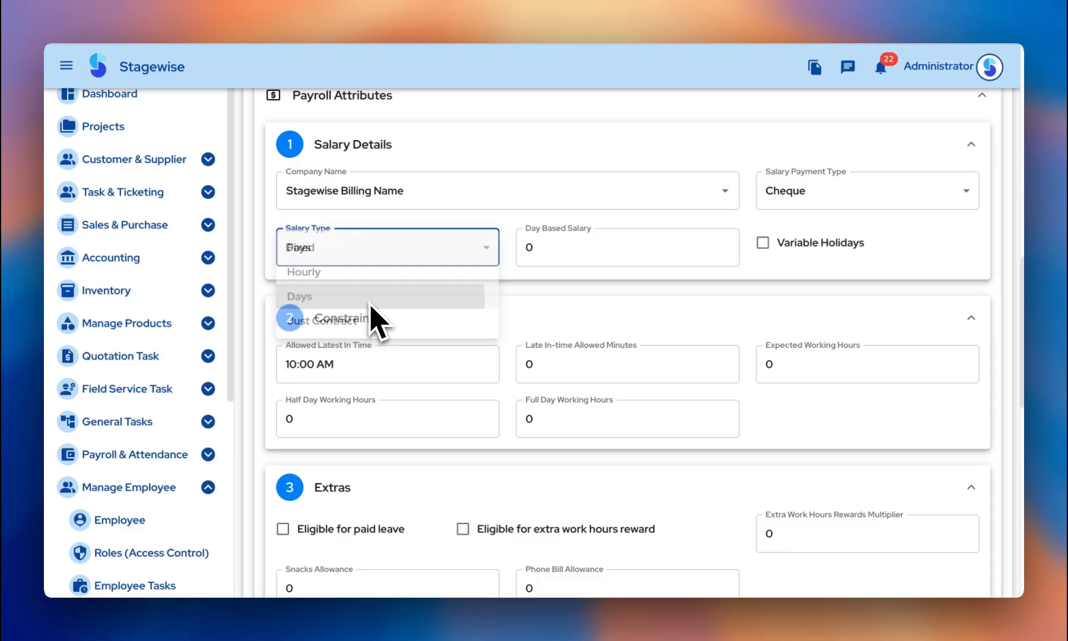
click(549, 252)
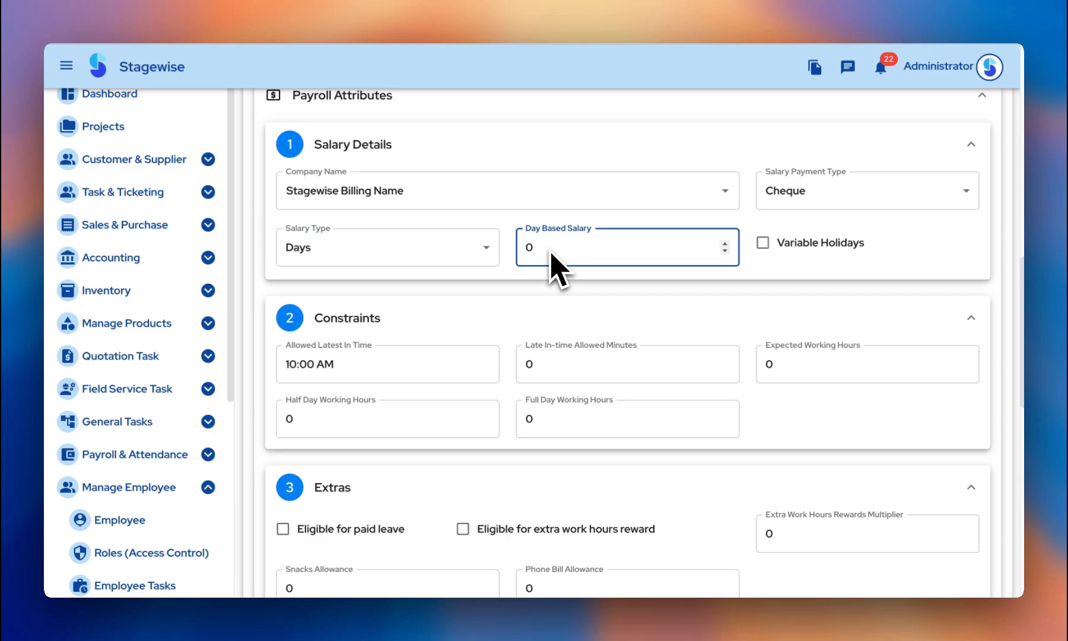
key(BackSpace)
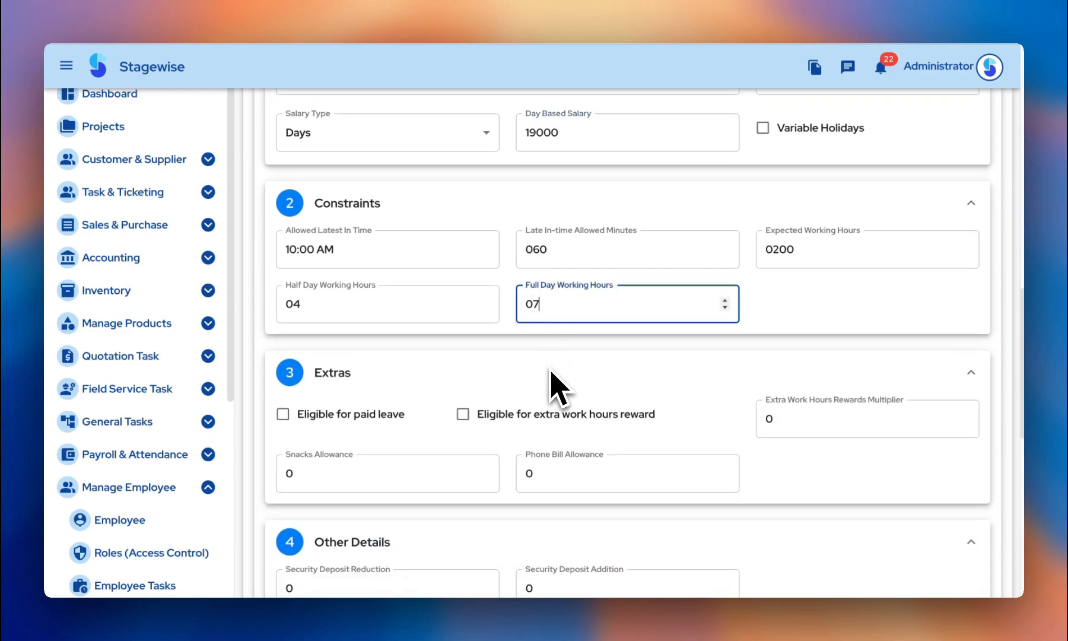
Step: Submit the completed employee form for Emp 3, leaving the contract item rates empty
scroll(551, 386, down, 10)
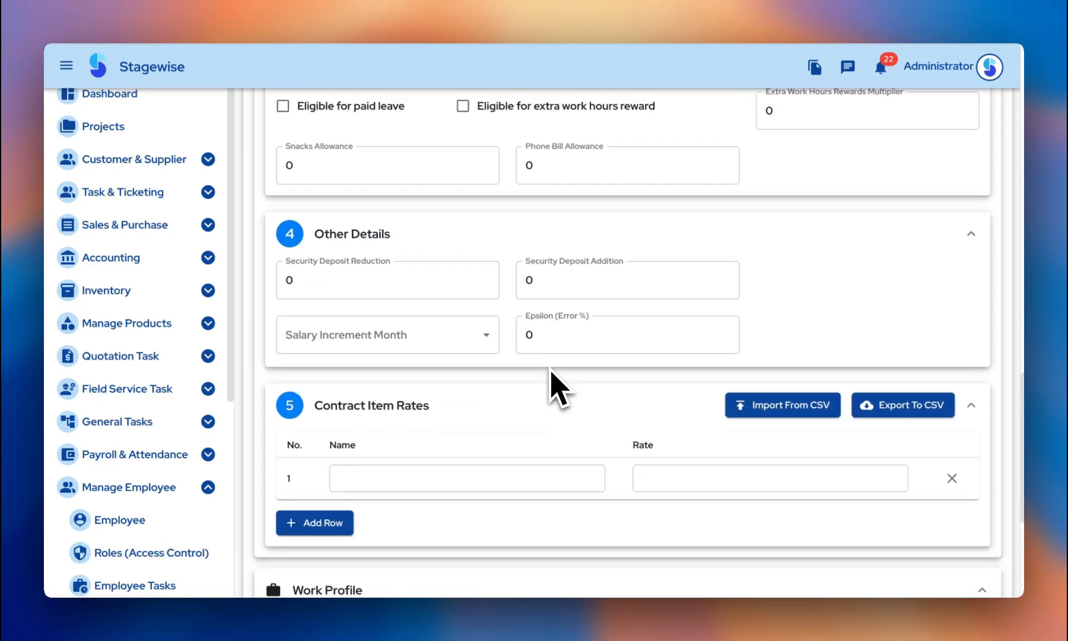
click(281, 556)
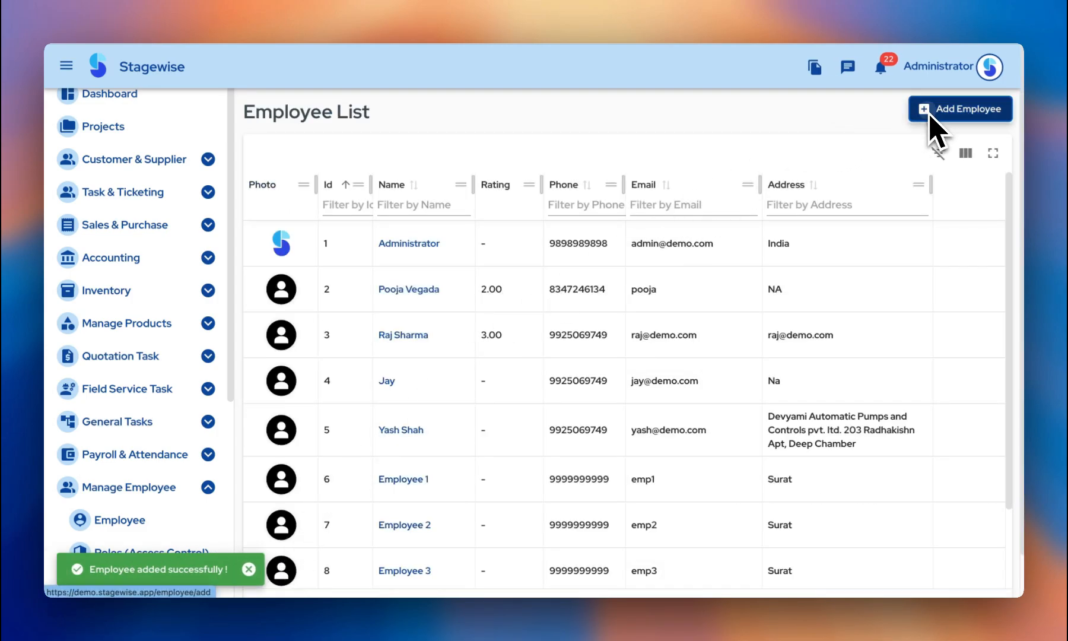
Step: Start a new employee record named Emp 4 with the employee's phone number and the address India
click(931, 113)
click(383, 225)
text(Emp 4)
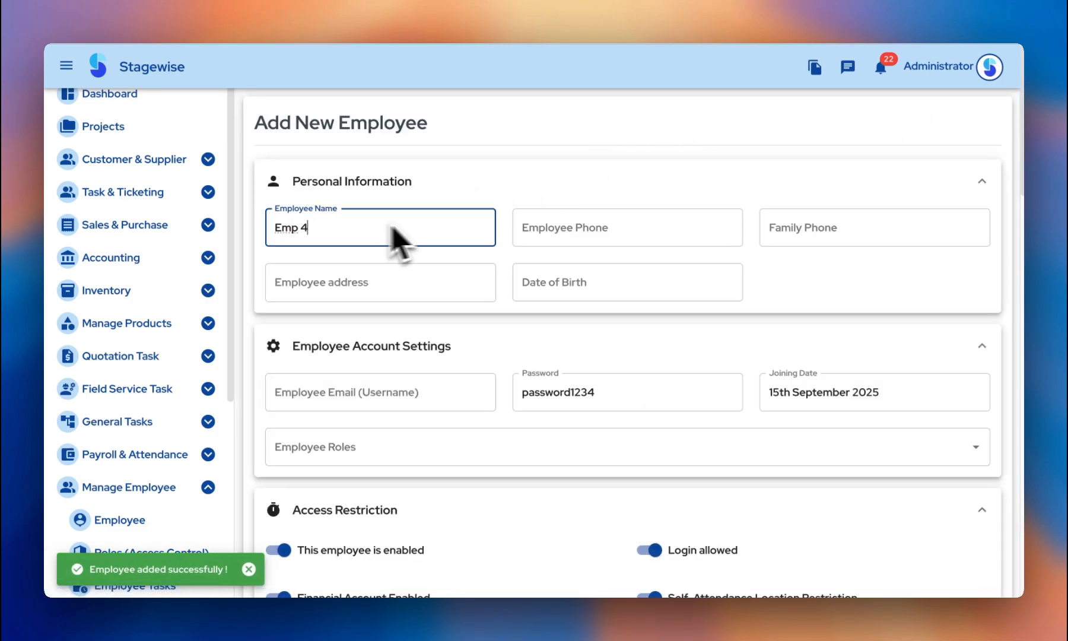
click(574, 231)
text(9999999999)
click(393, 286)
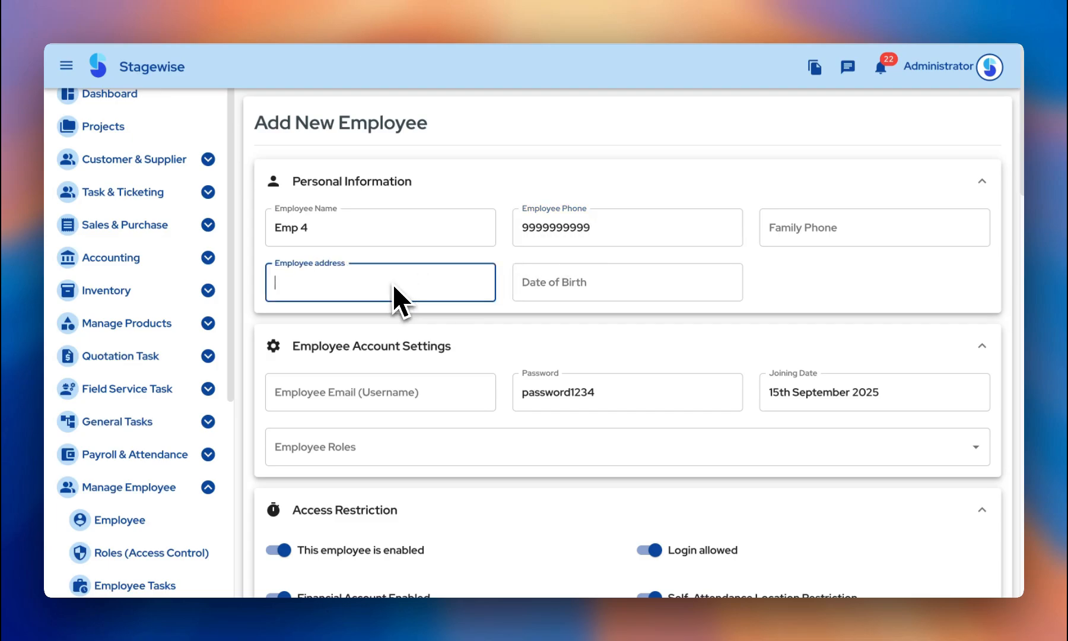
text(Inida)
key(BackSpace)
text(a)
Step: Set the account username of Emp 4 to test4 and assign the Quotation role
scroll(460, 436, down, 1)
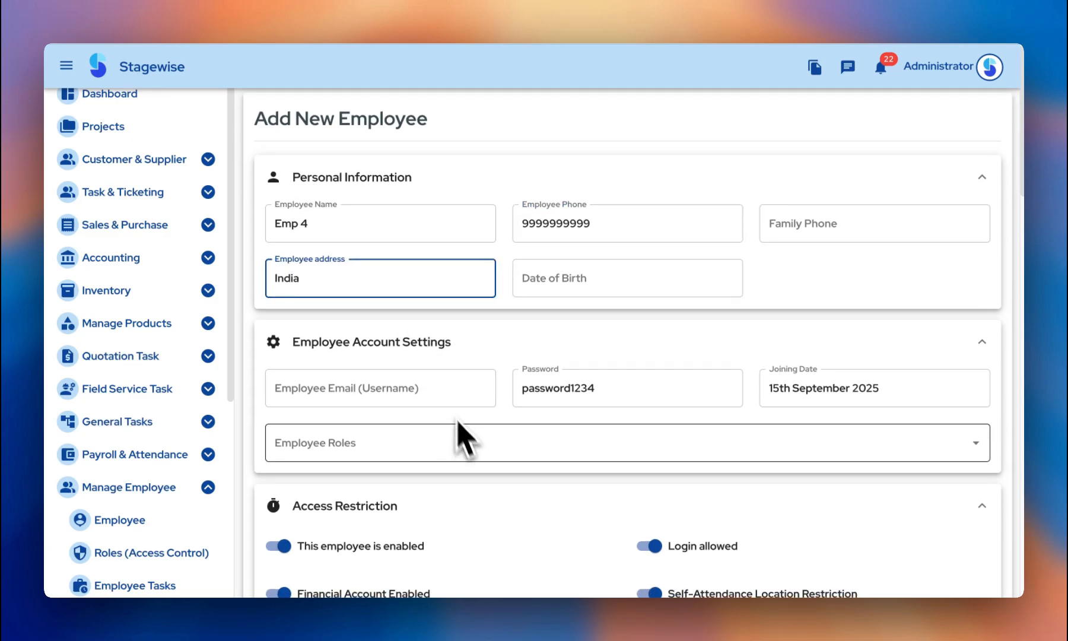
click(464, 406)
text(test4)
click(456, 457)
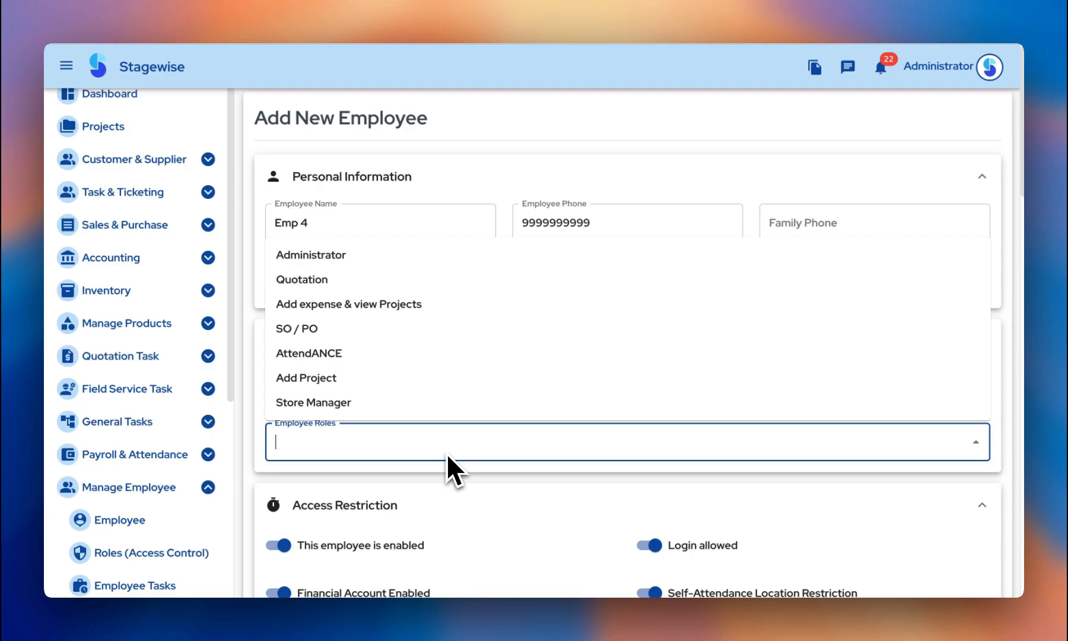
click(377, 279)
Step: Fill in the salary details with company Stagewise Billing Name, payment type Cheque and salary type Just Contract
scroll(433, 383, down, 6)
scroll(432, 382, down, 6)
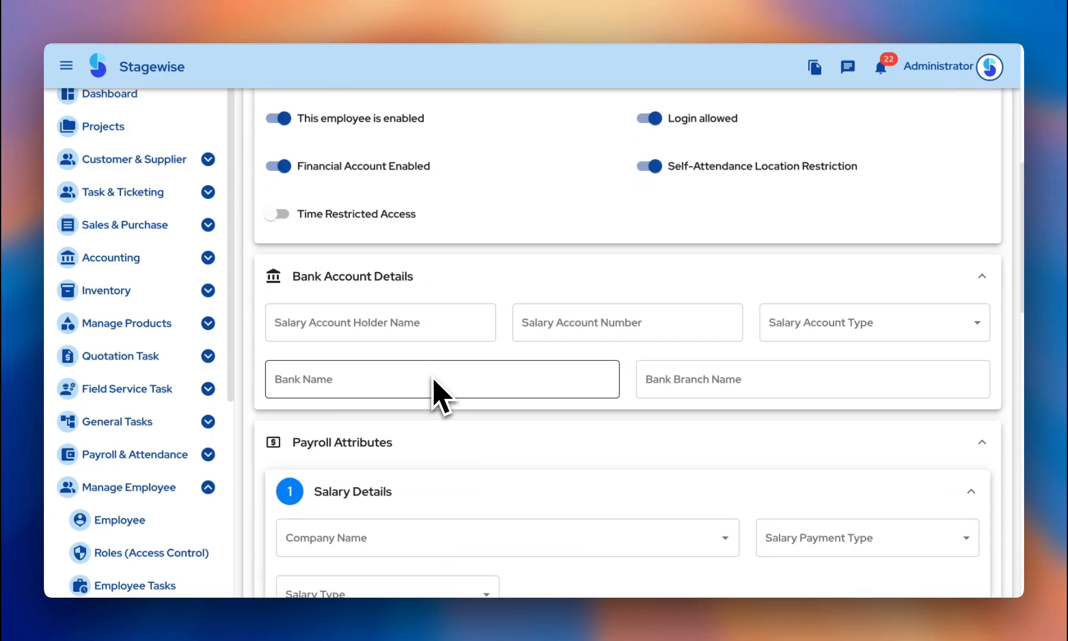
click(459, 223)
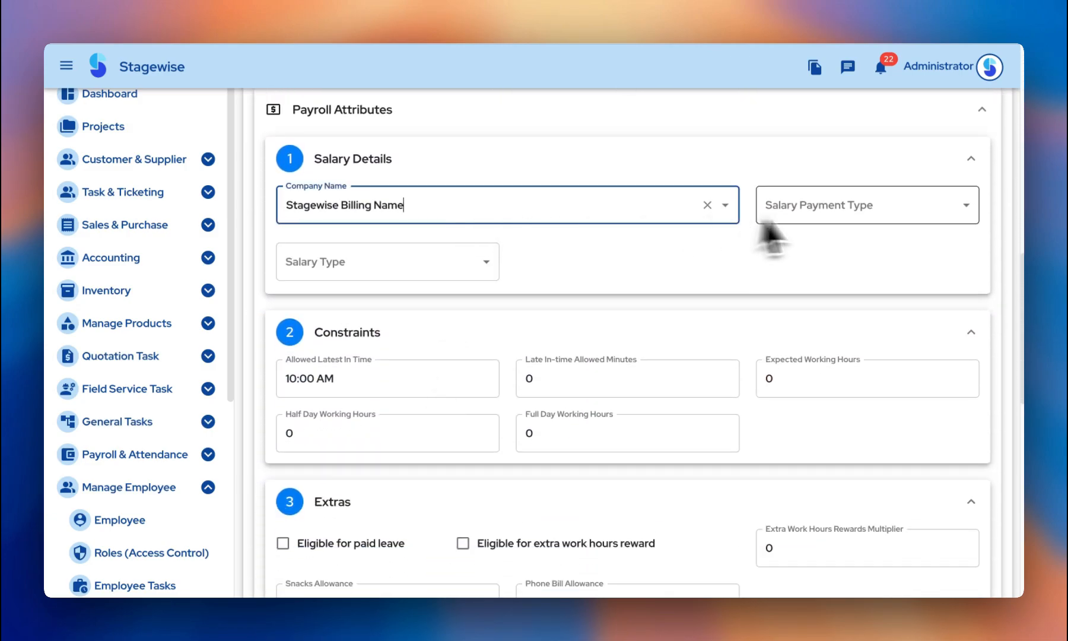
click(782, 217)
click(802, 231)
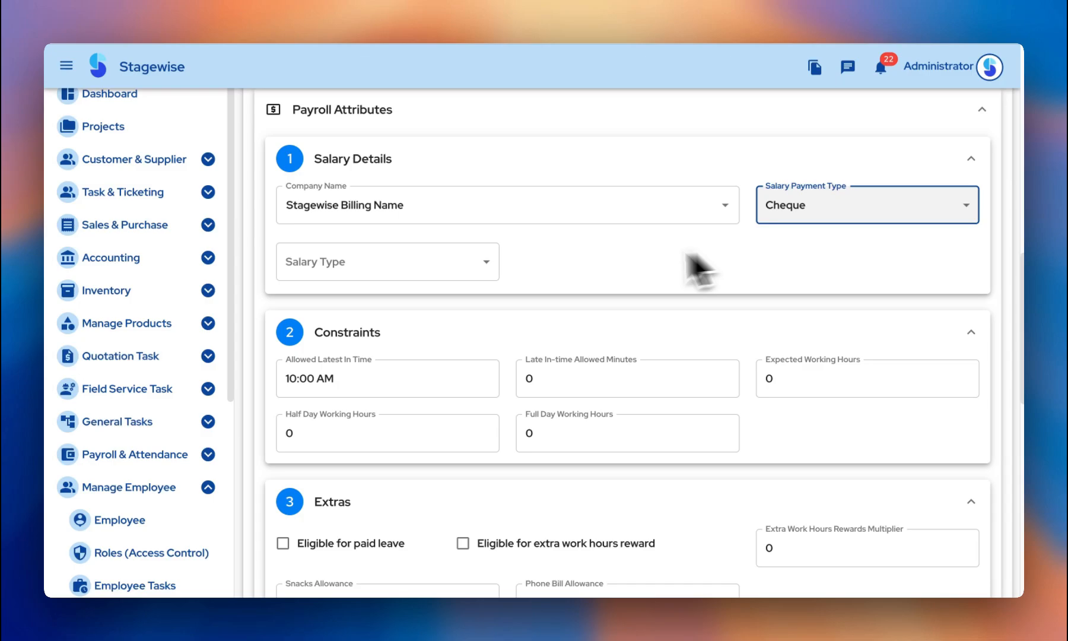
click(488, 270)
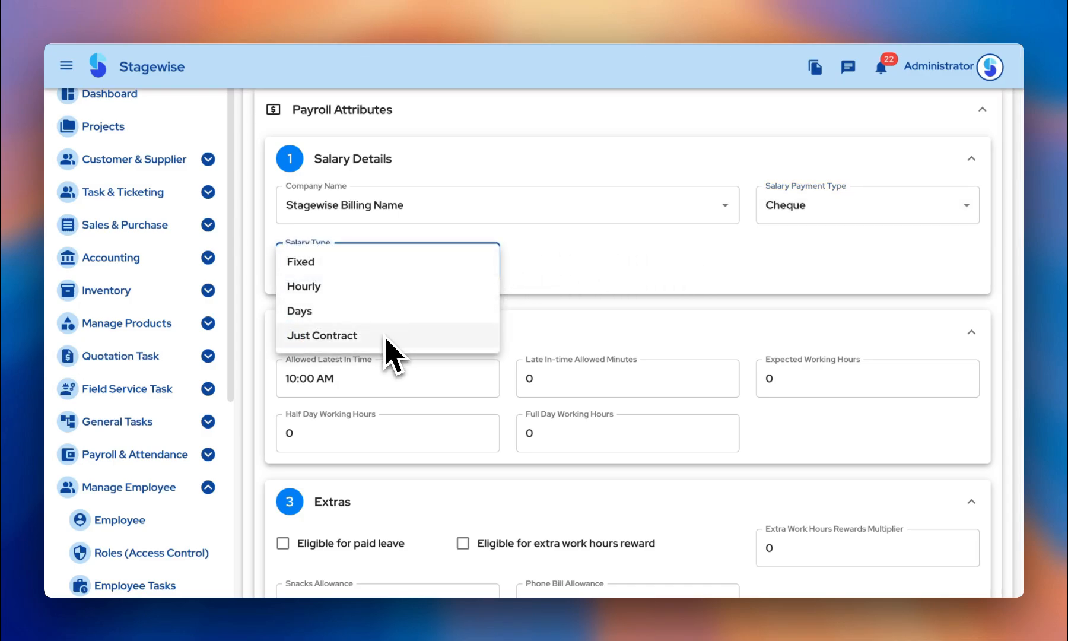
click(384, 338)
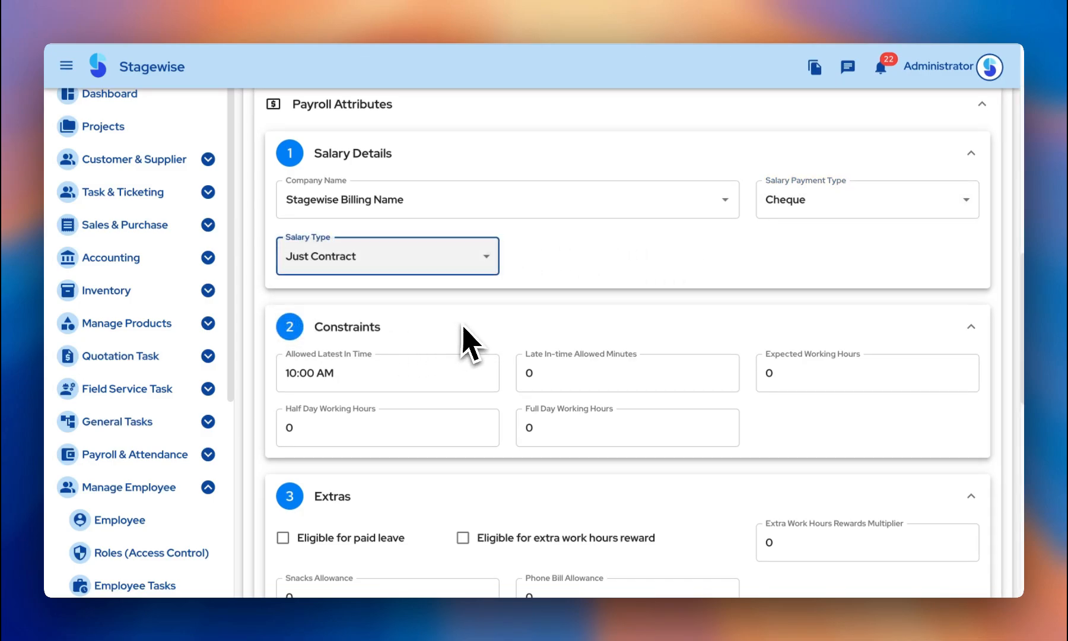
Step: Set the constraints to 60 late in-time minutes, 200 expected working hours, 4 half-day hours and 7 full-day hours
scroll(533, 314, down, 2)
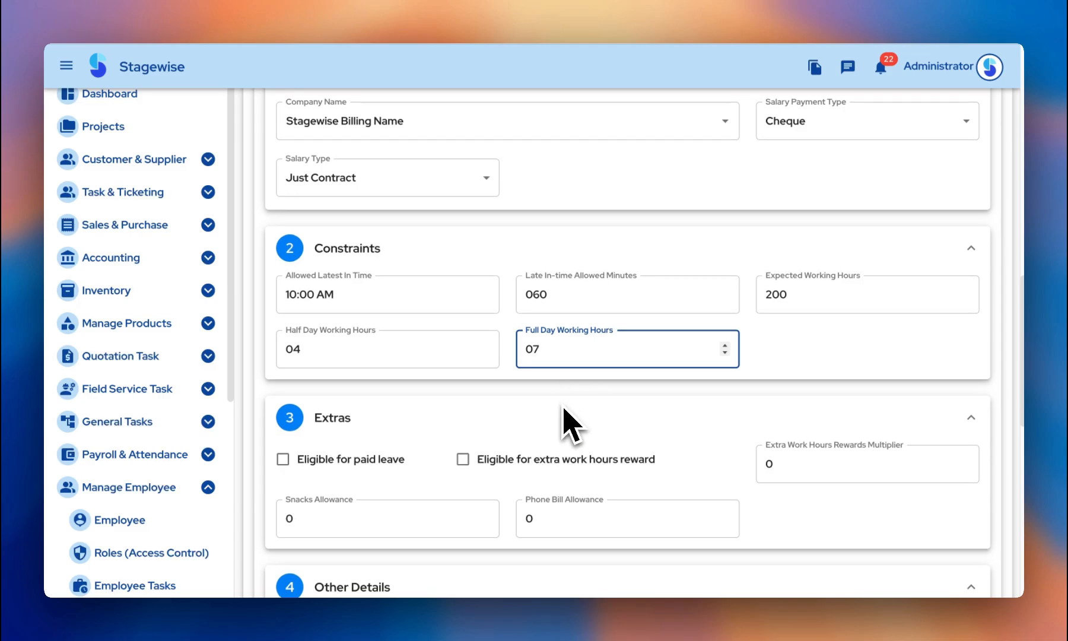
scroll(571, 380, down, 3)
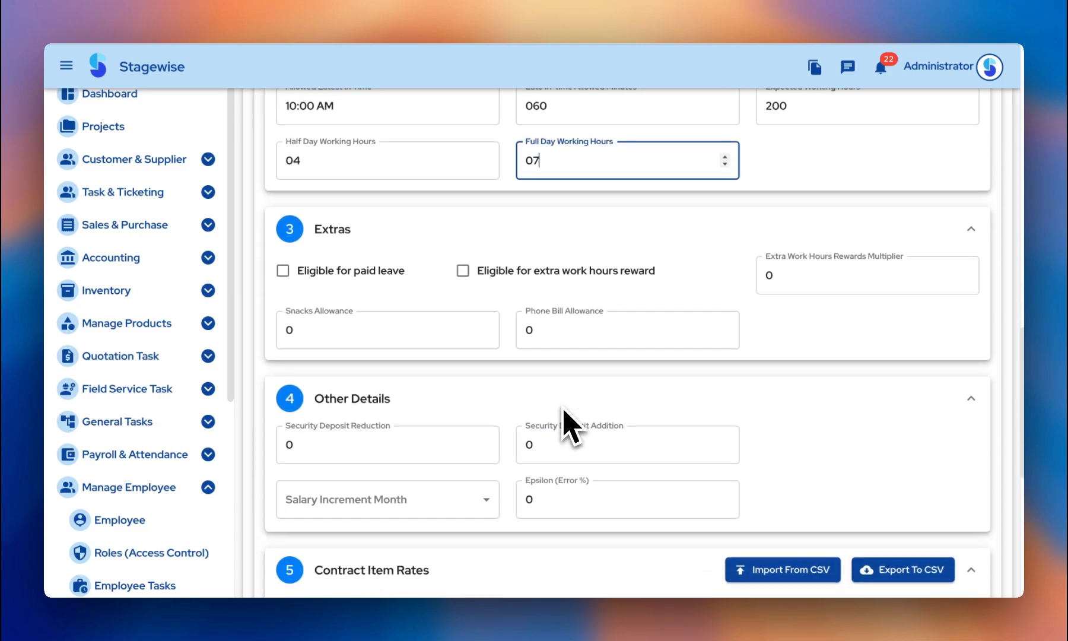
Step: Add contract item rates of 30 for Task 1, 50 for Task 2 and 70 for Task 3, and submit the Emp 4 form
scroll(566, 418, down, 6)
click(440, 291)
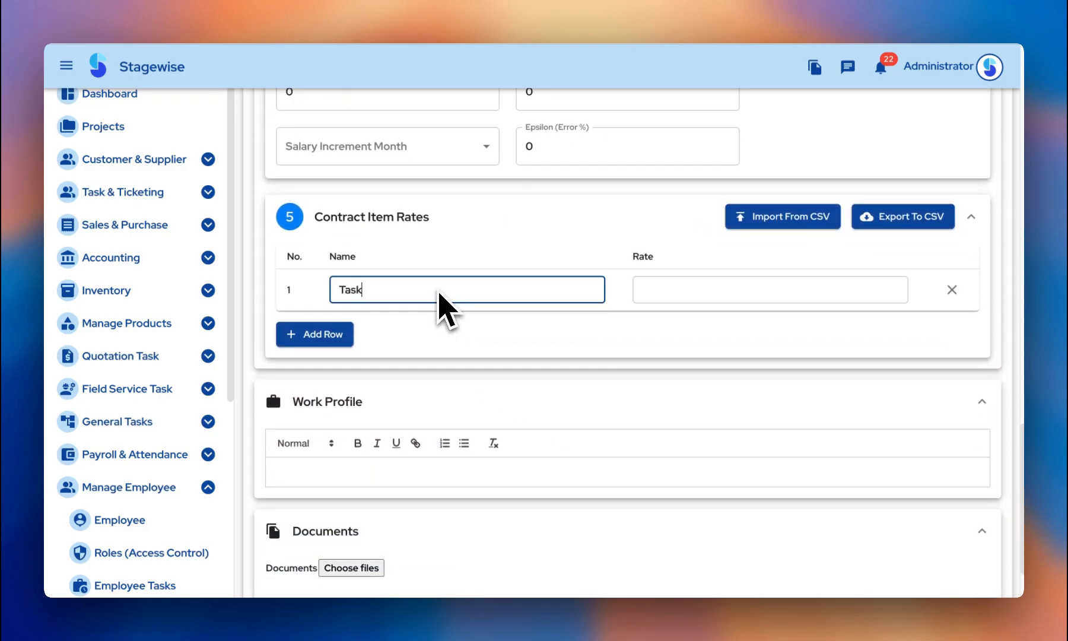
click(706, 291)
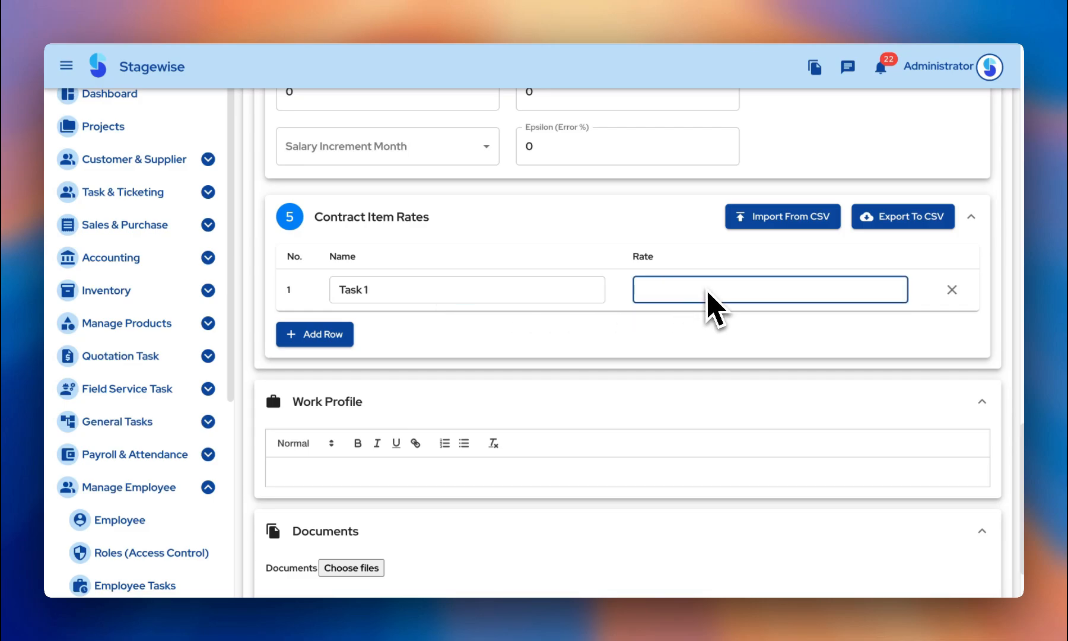
click(311, 335)
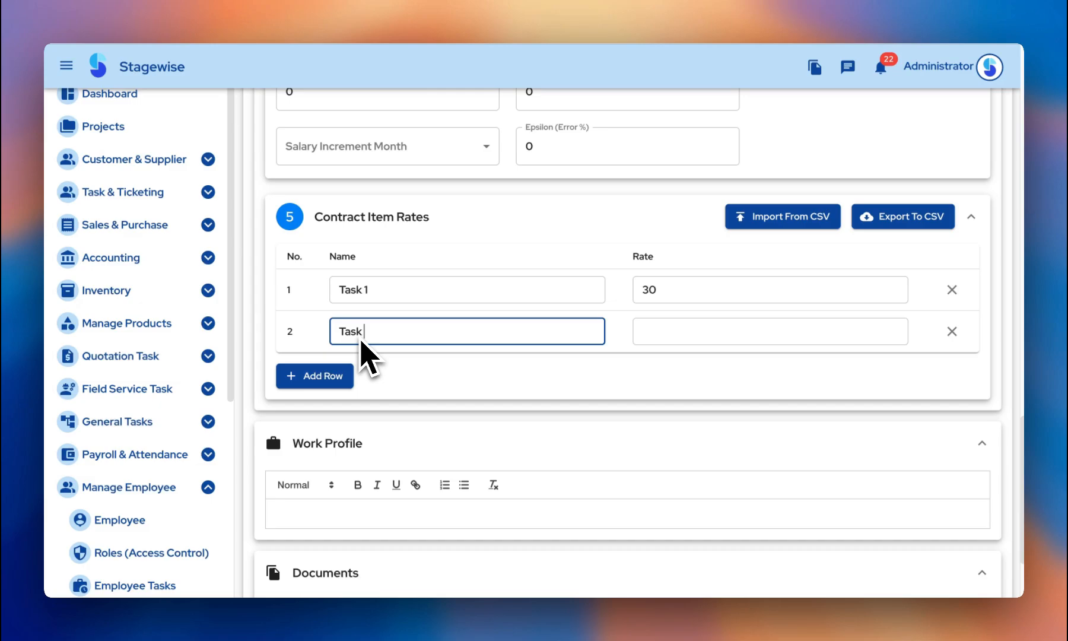
click(660, 337)
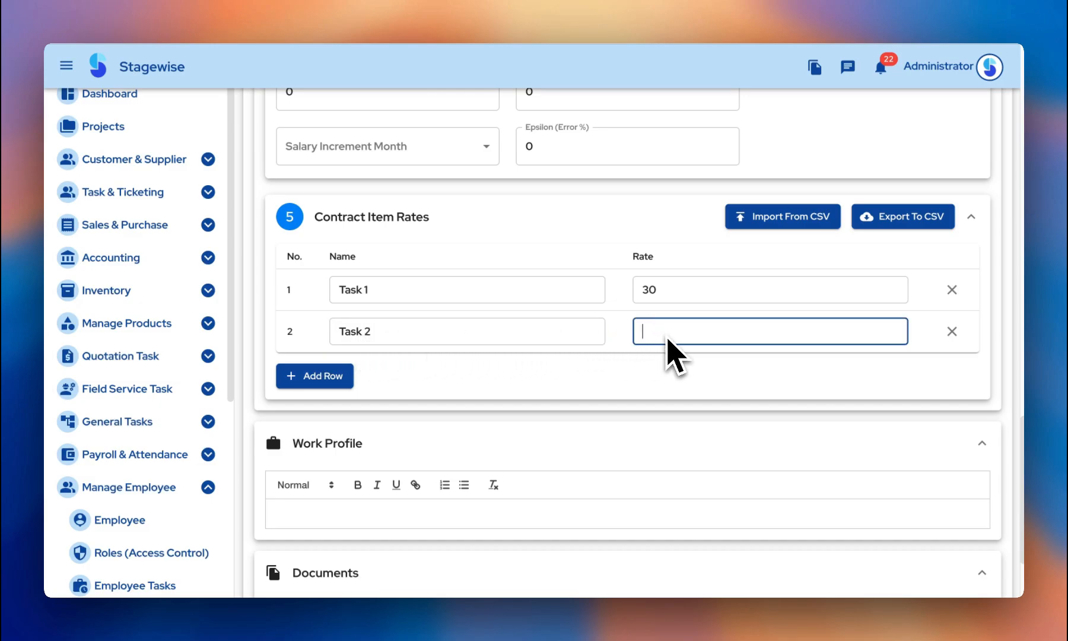
click(333, 376)
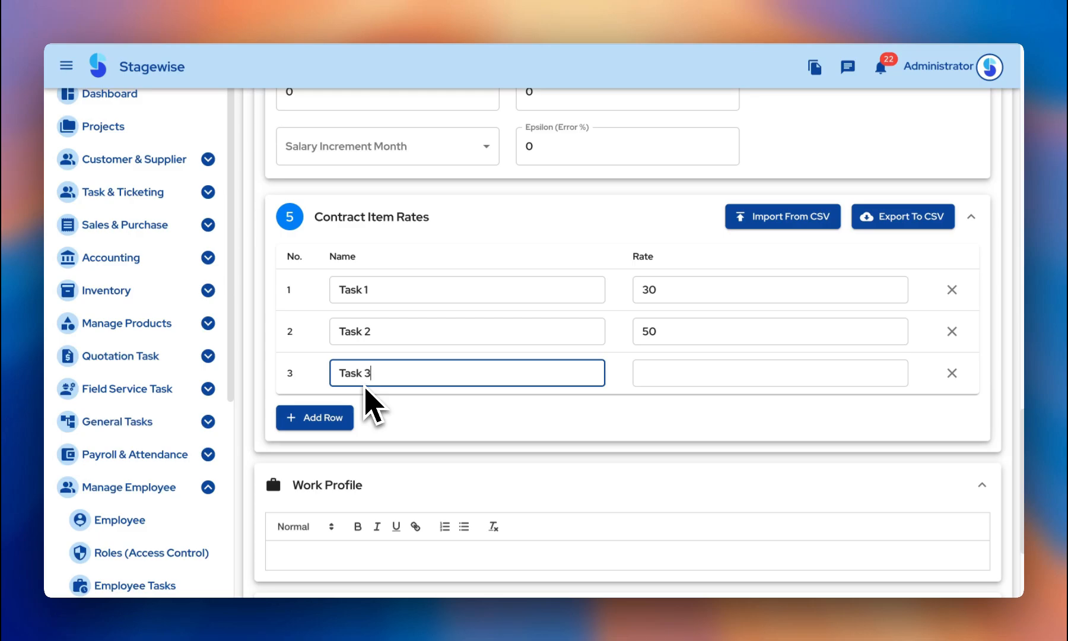
click(693, 379)
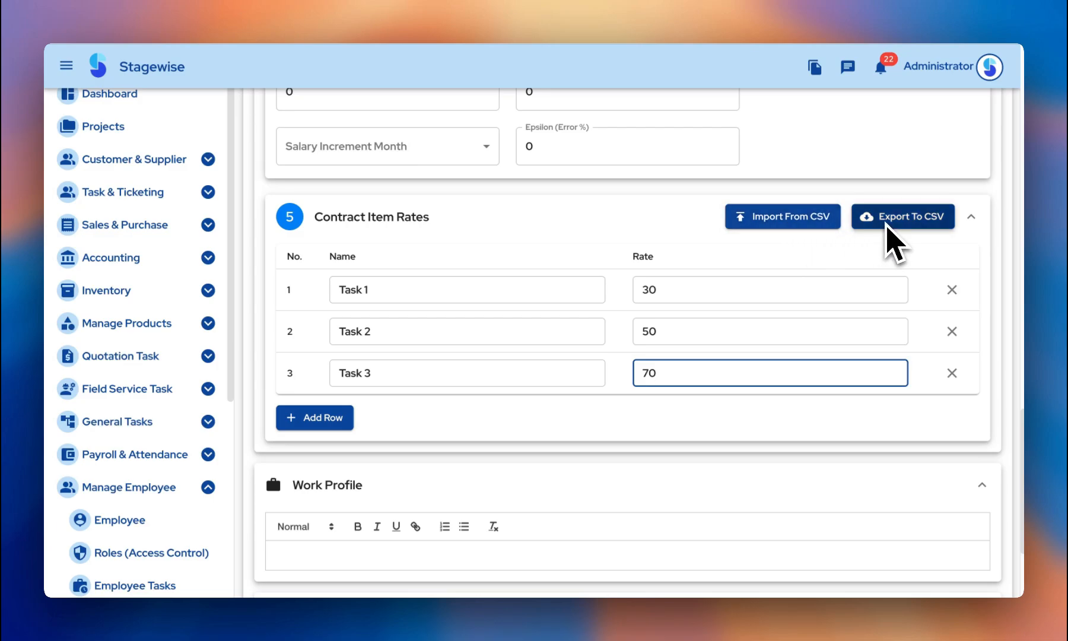
scroll(806, 426, down, 3)
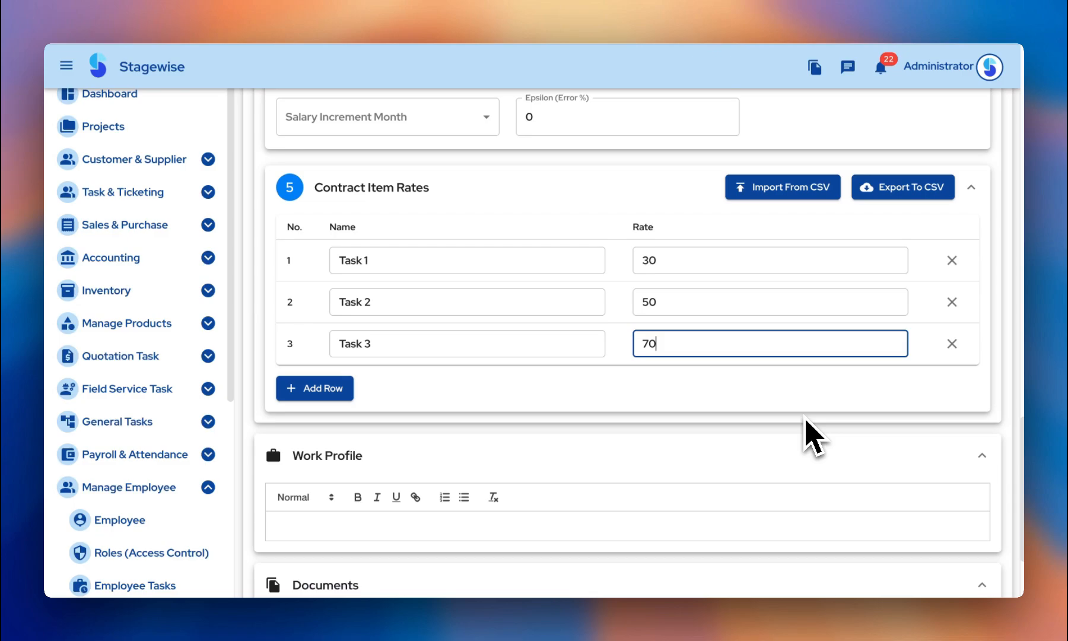
click(293, 556)
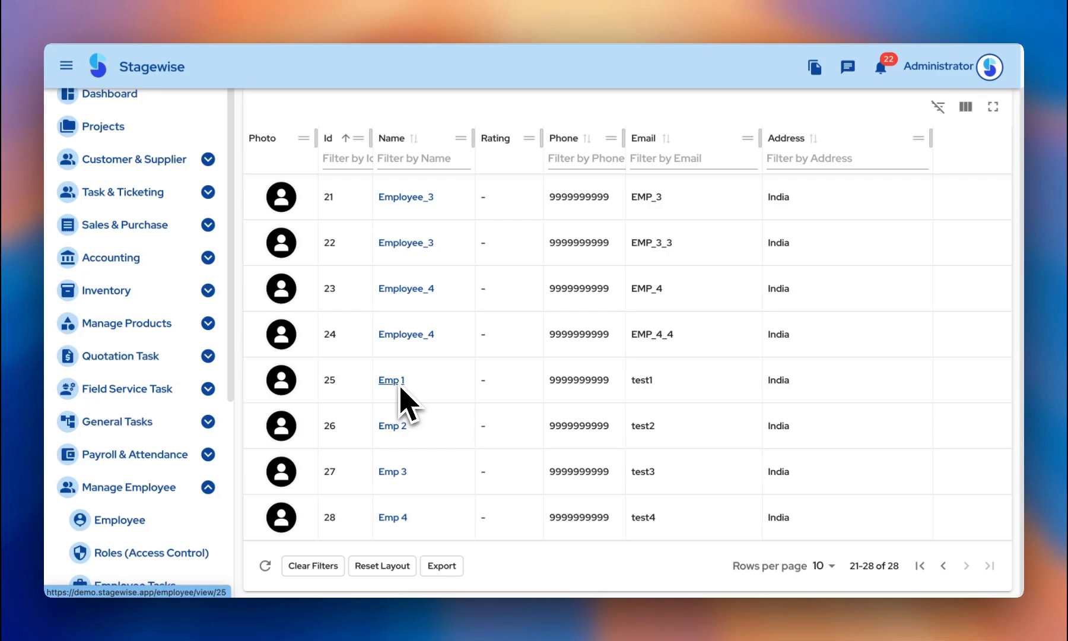
Step: Open the loan adjustments page for employee Emp 1 from the employee's record
click(398, 384)
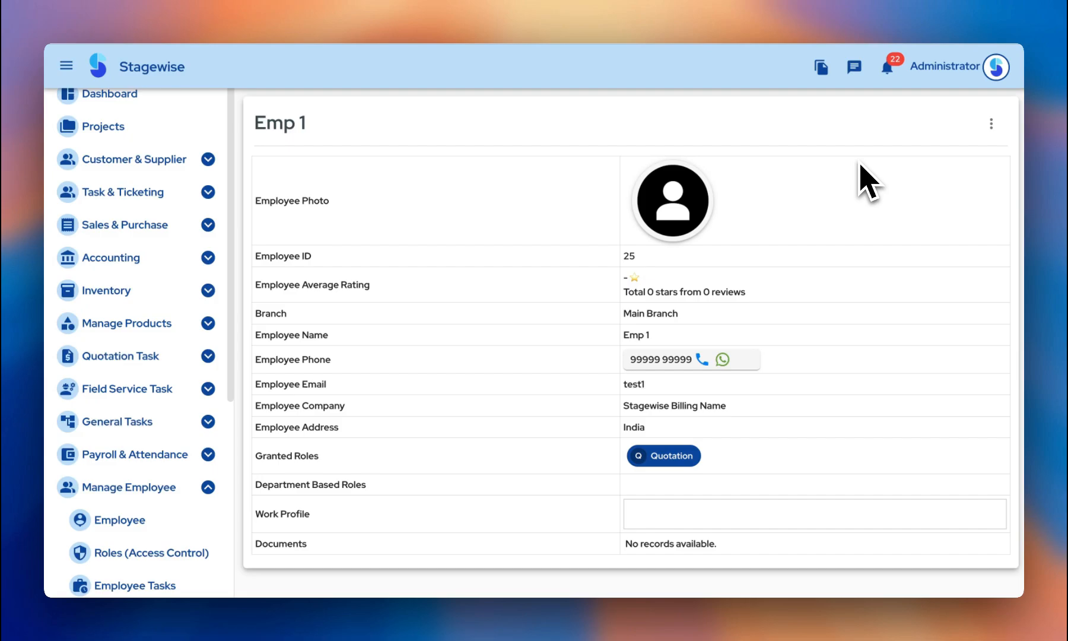
click(990, 124)
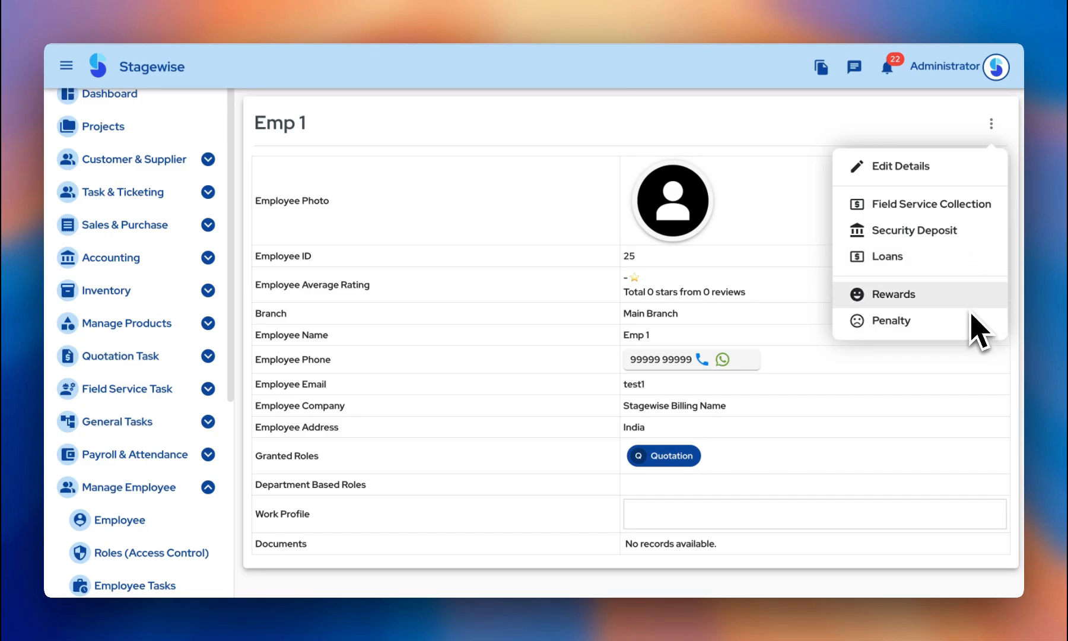
click(974, 261)
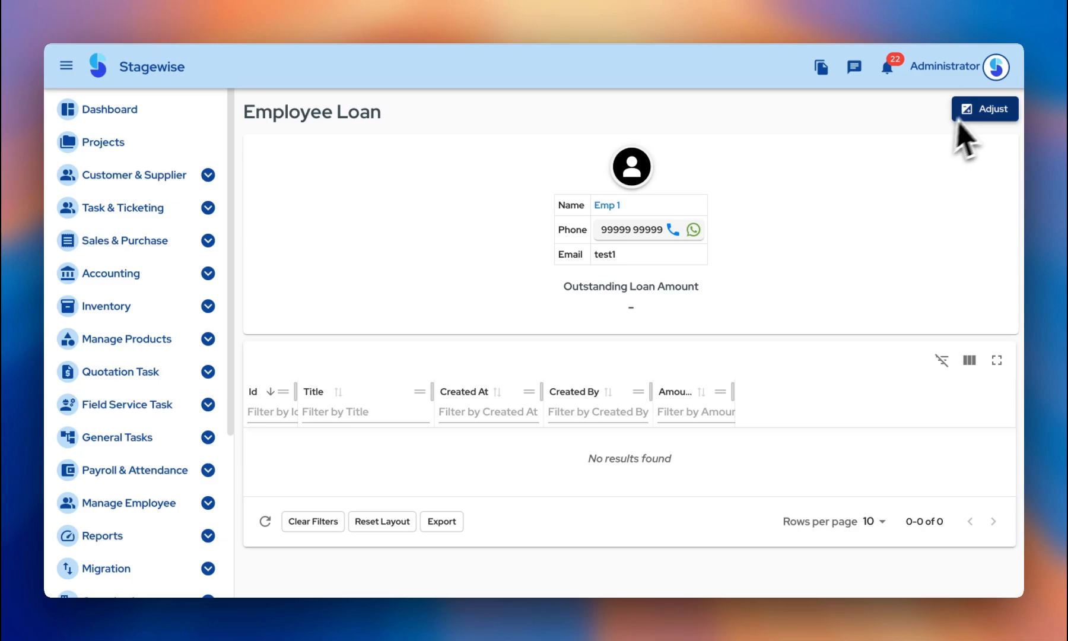
click(981, 112)
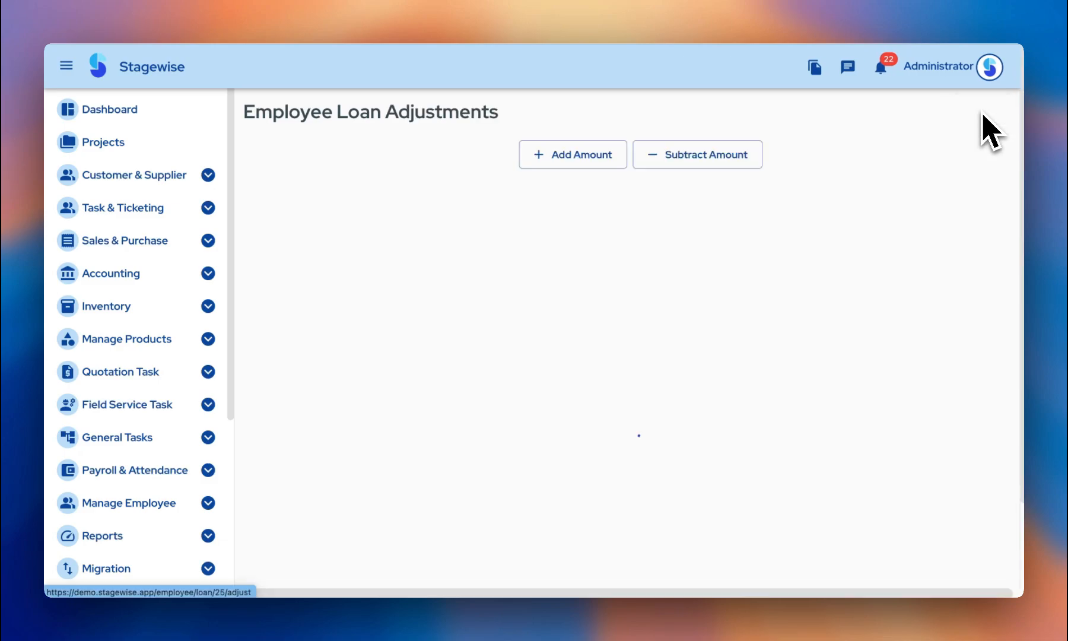
Step: Add a loan amount of 2000 titled Test Loan to Emp 1 and submit it
click(594, 154)
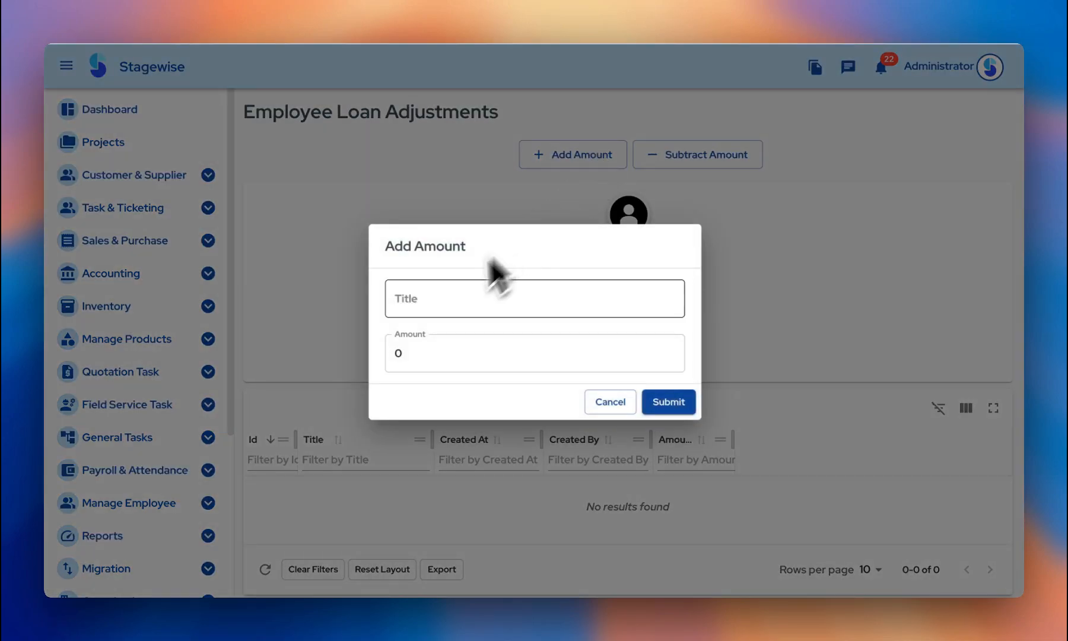
click(444, 297)
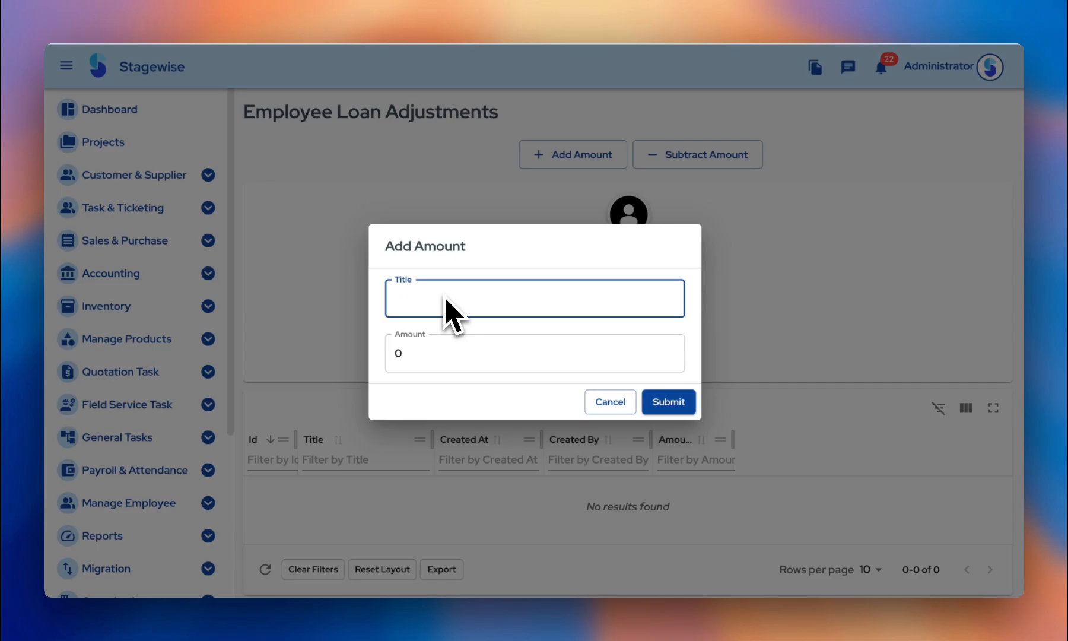
drag(407, 351, 396, 351)
text(2000)
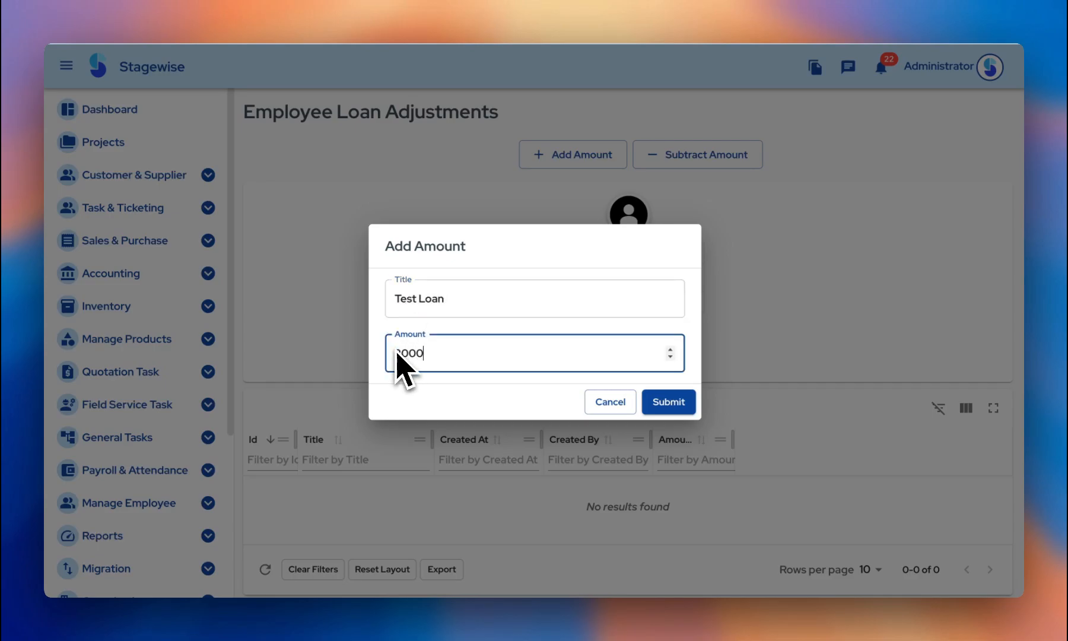
click(664, 404)
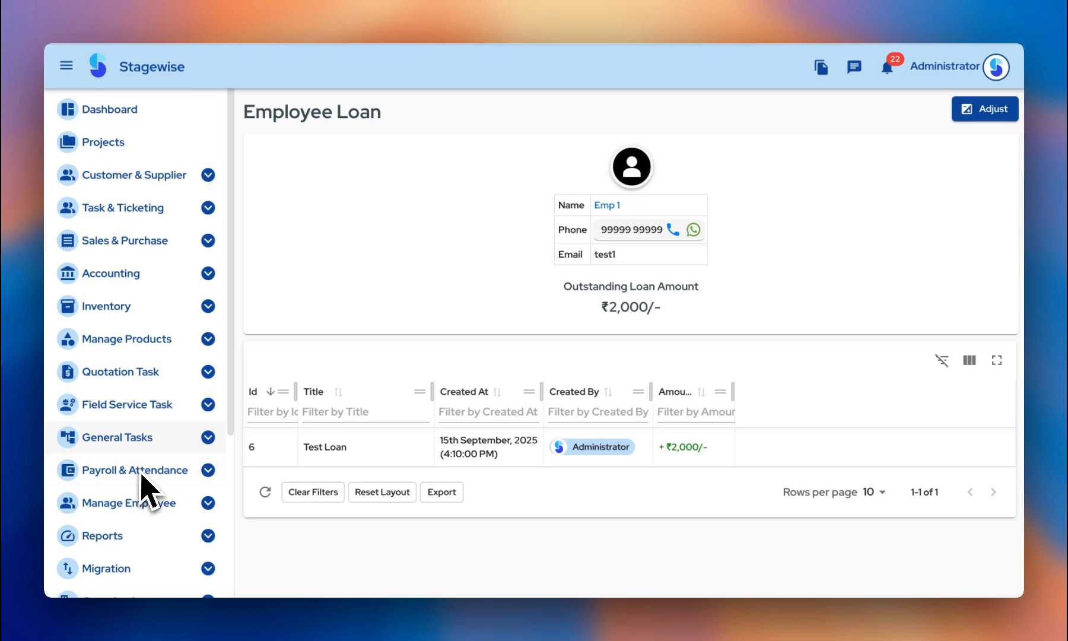
Step: Open the payroll and attendance calendar
click(141, 475)
scroll(143, 478, down, 2)
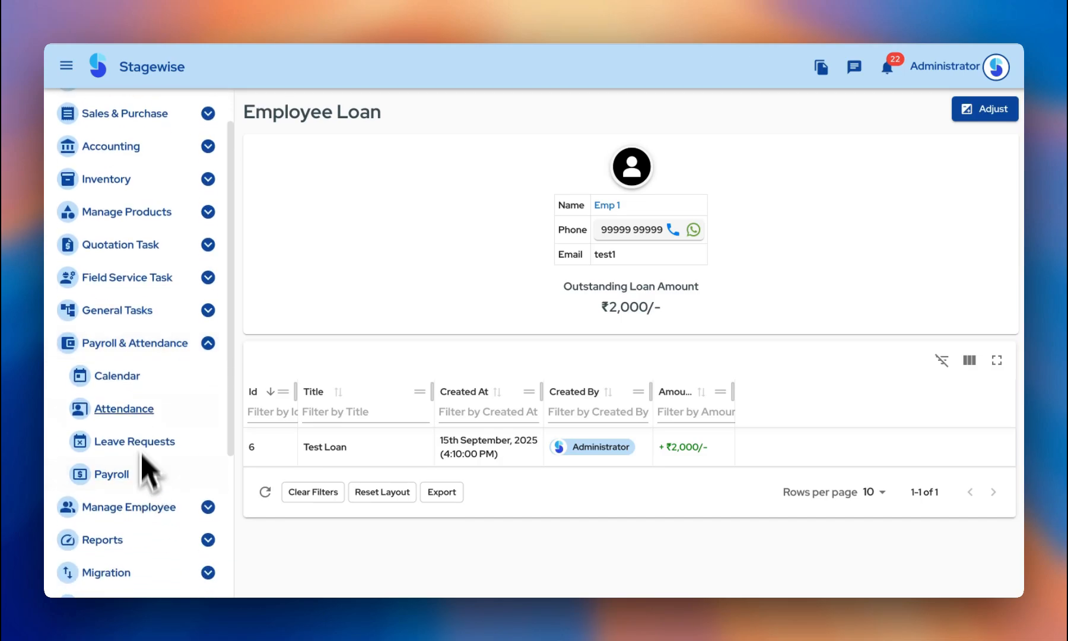
click(131, 382)
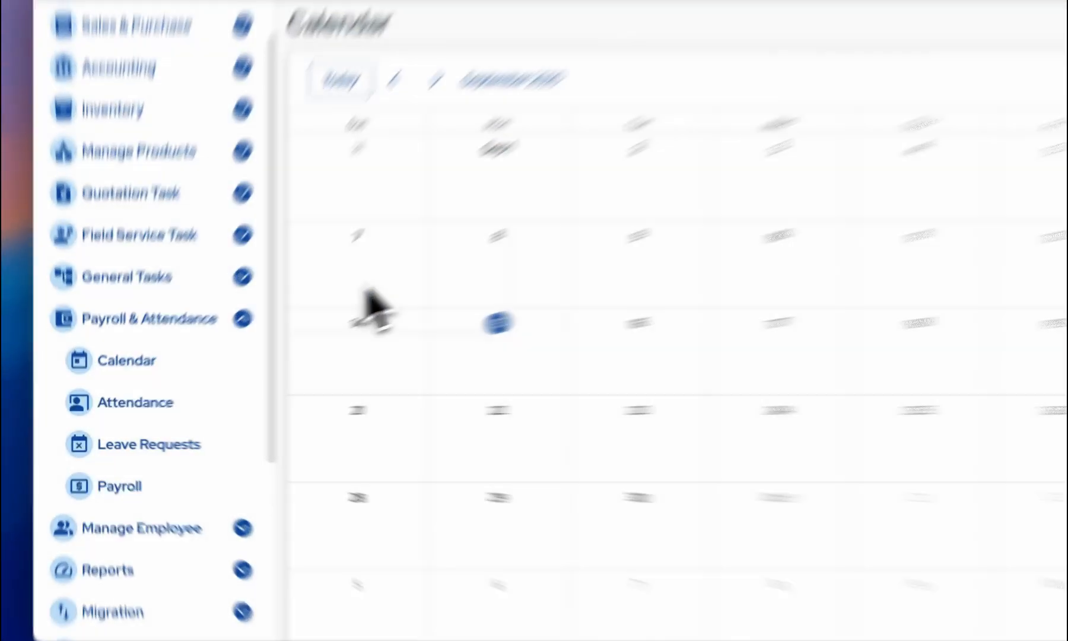
Step: Examine the status options for a calendar entry on 7 September 2025 and close the entry without saving
click(305, 326)
click(529, 224)
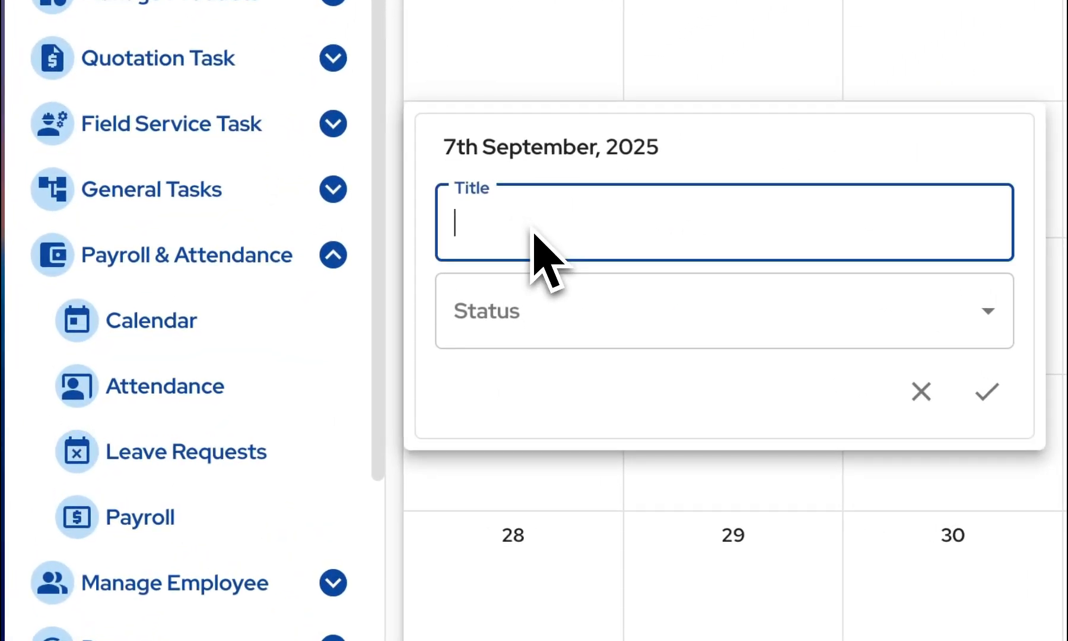
click(540, 308)
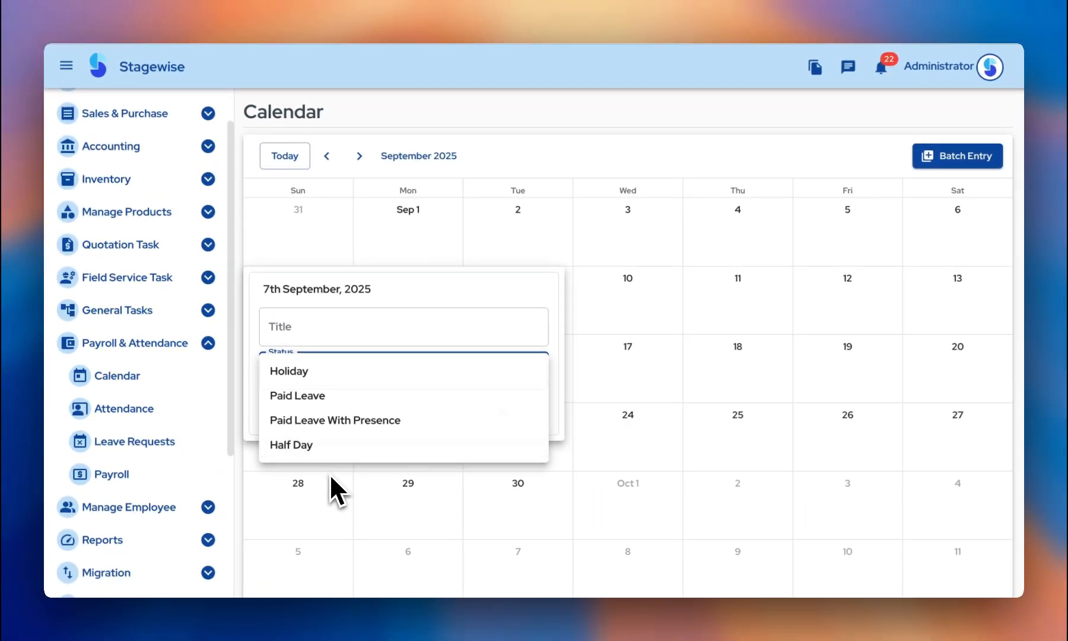
click(330, 477)
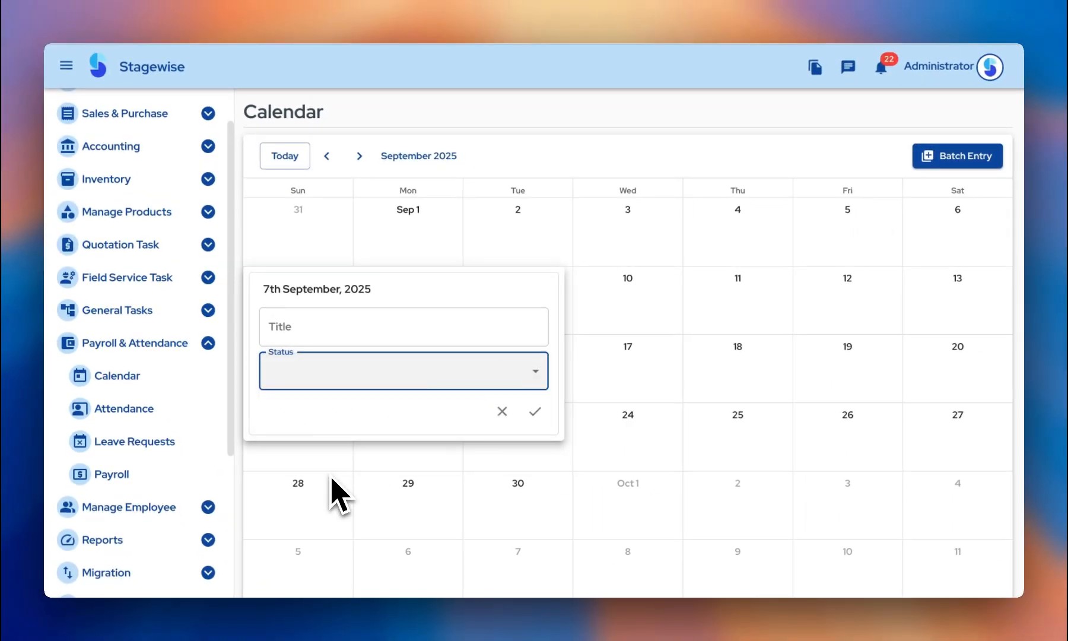
click(499, 410)
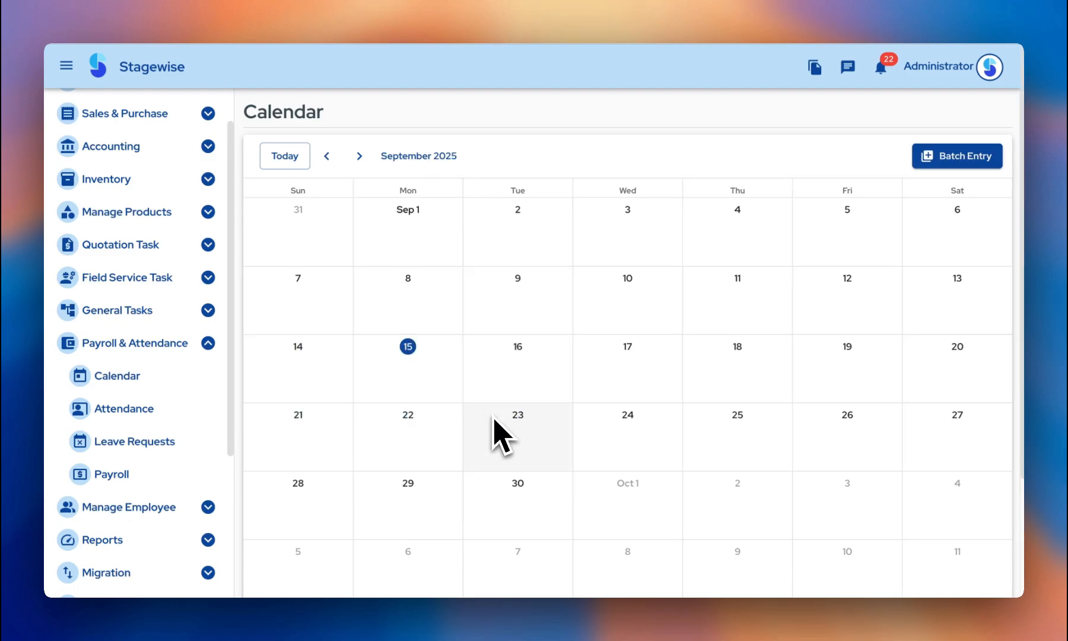
Step: Start a batch entry of holidays and set its first row to September 7th with status Holiday
click(965, 159)
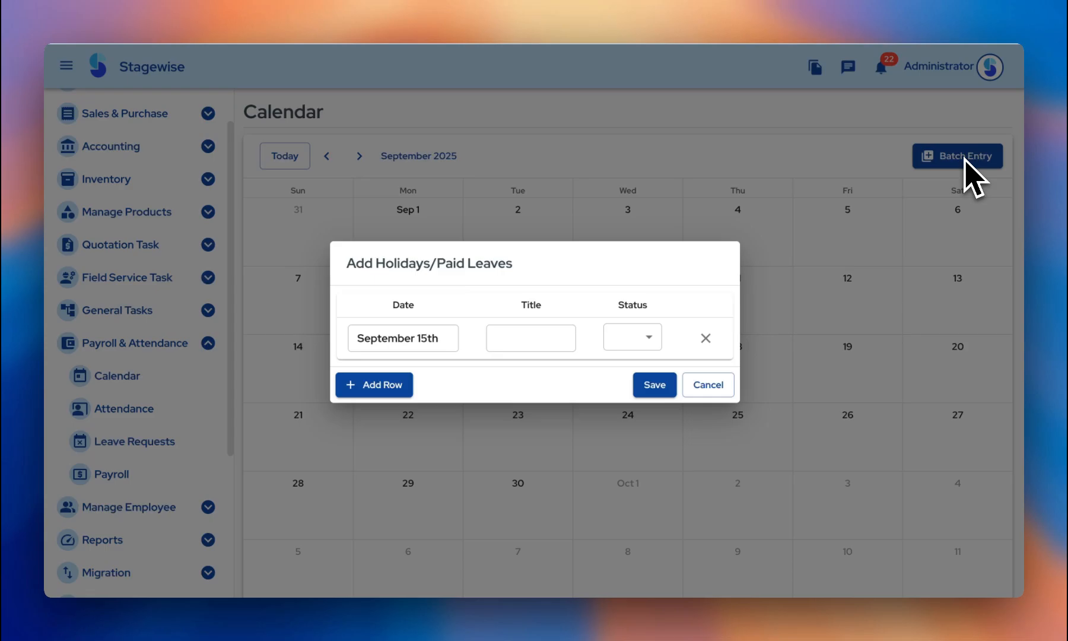
click(439, 337)
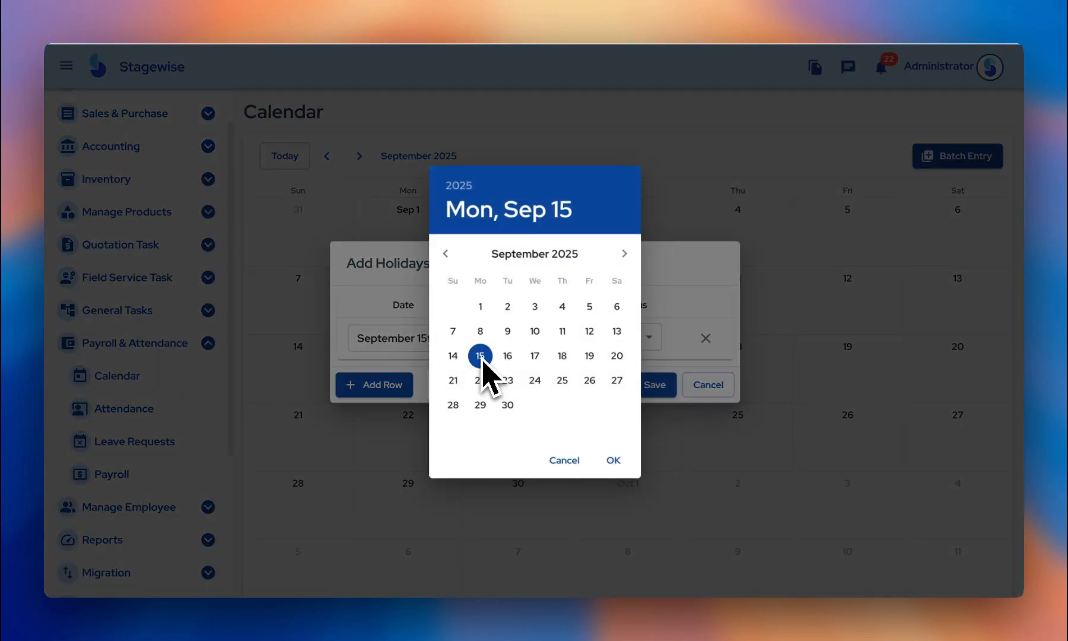
click(452, 331)
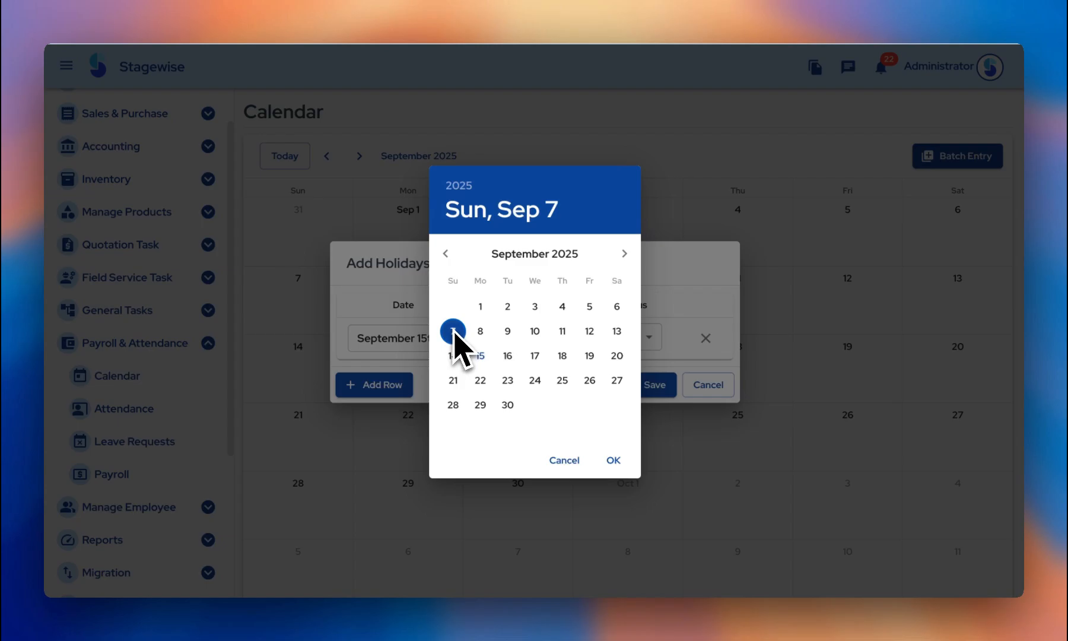
click(612, 460)
click(629, 337)
click(632, 338)
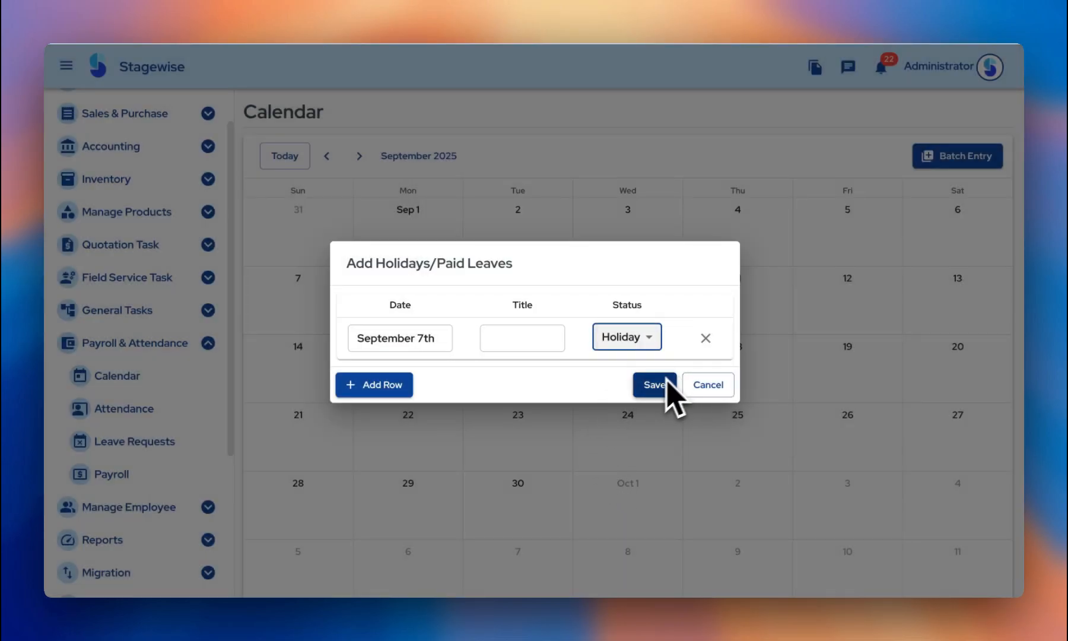
Step: Add a second batch entry row for September 14th with status Holiday
click(400, 384)
click(415, 359)
click(453, 356)
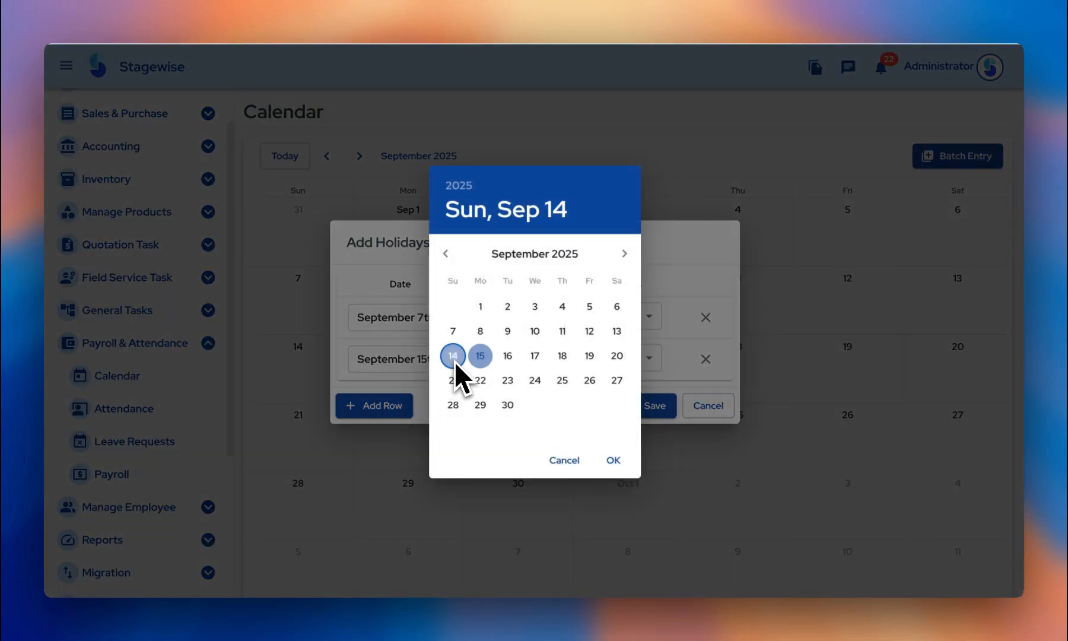
click(612, 460)
click(626, 357)
click(629, 359)
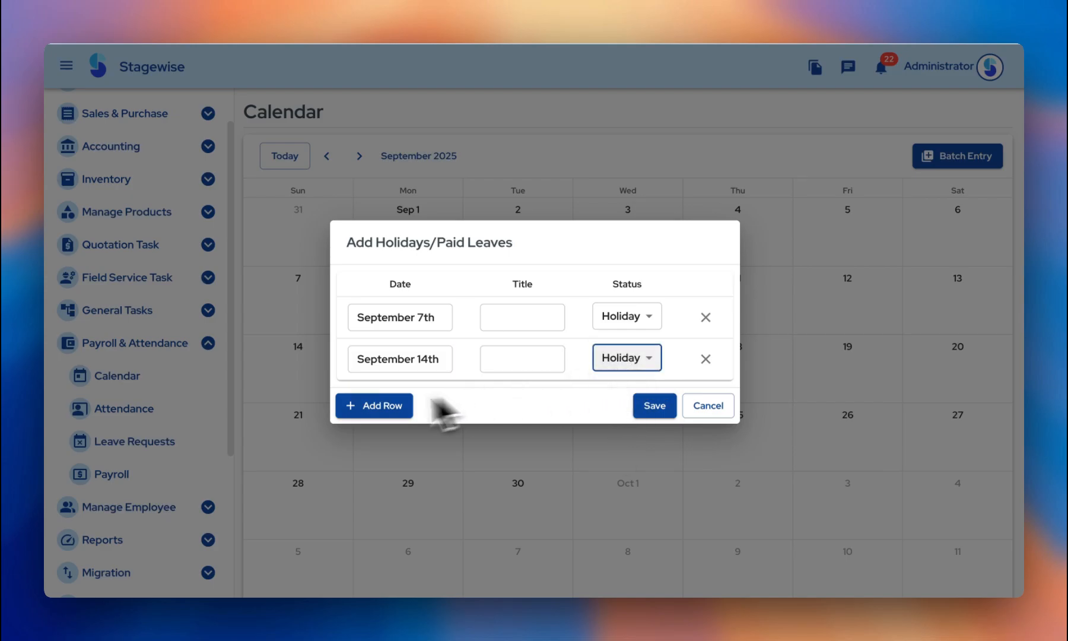
Step: Add a third batch entry row for September 21st with status Holiday
click(403, 405)
click(424, 383)
click(452, 380)
click(612, 460)
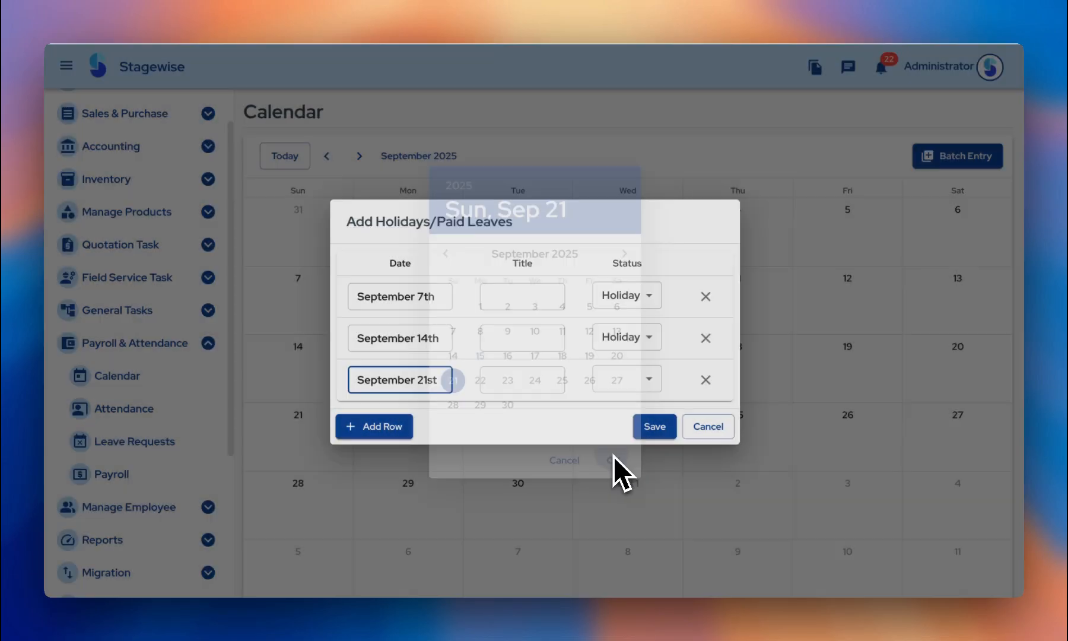
click(627, 380)
click(622, 378)
Step: Add a fourth batch entry row for September 28th with status Holiday and save the batch
click(374, 426)
click(415, 402)
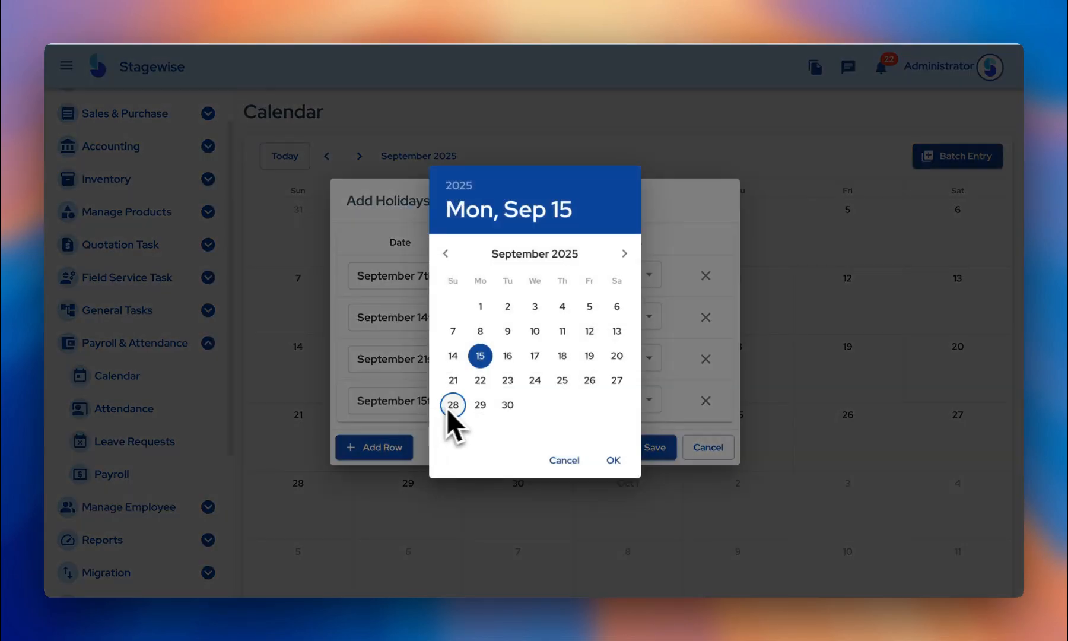
click(452, 405)
click(613, 459)
click(644, 399)
click(647, 399)
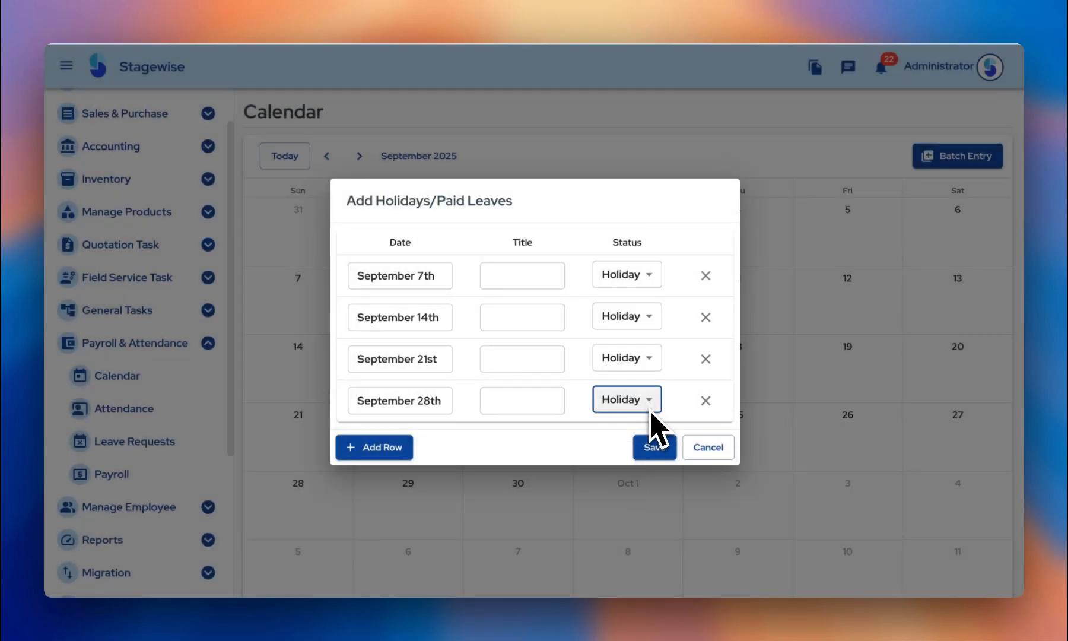
click(655, 446)
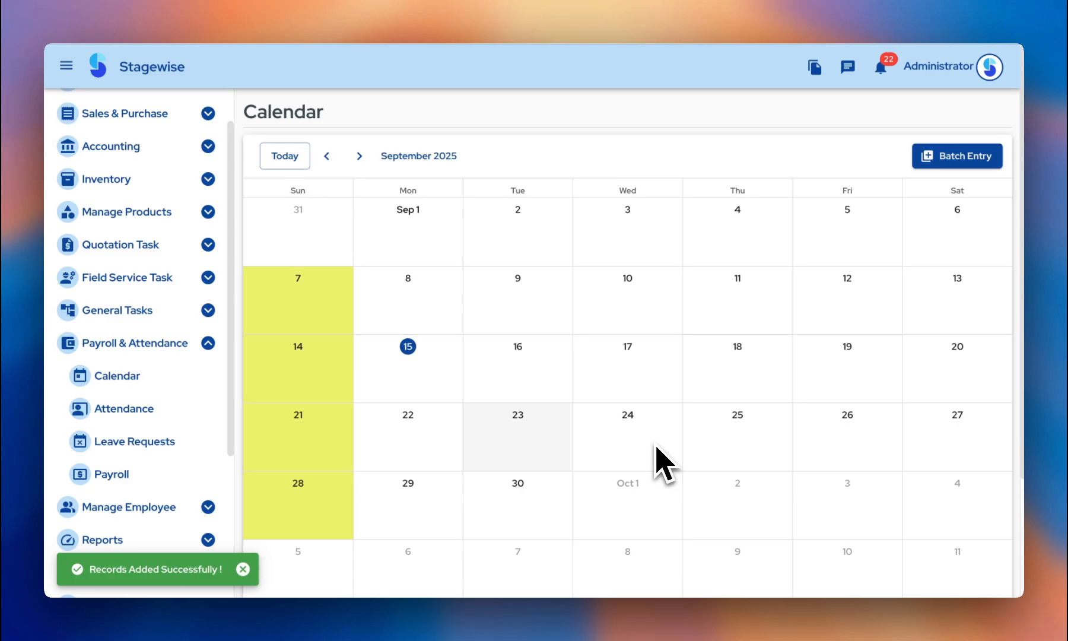
Step: Check the details of the September 7th holiday entry in the calendar
click(328, 324)
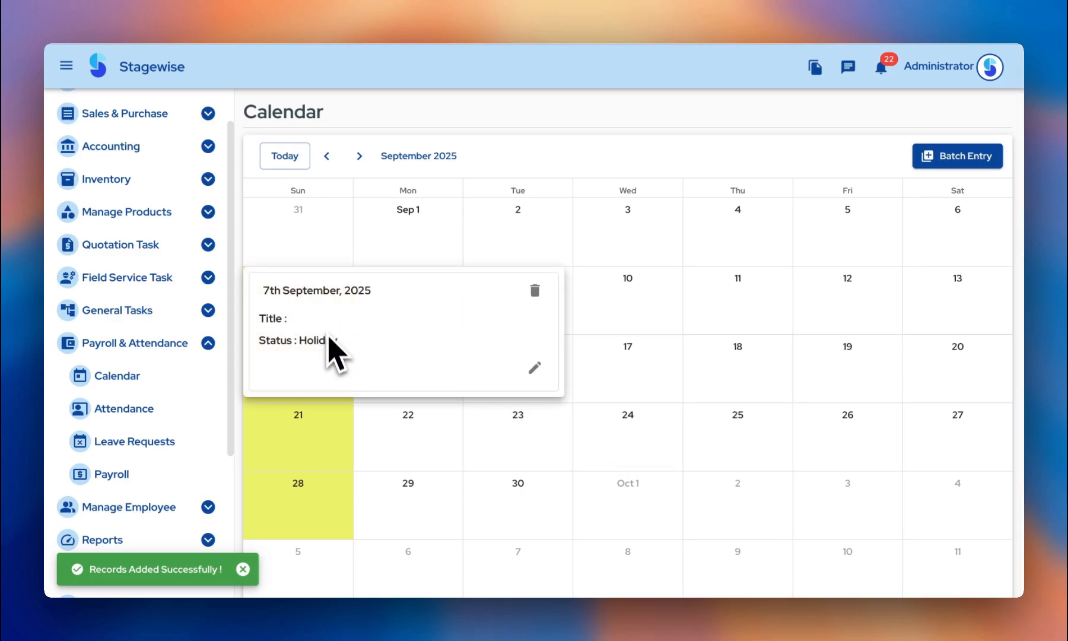
click(351, 433)
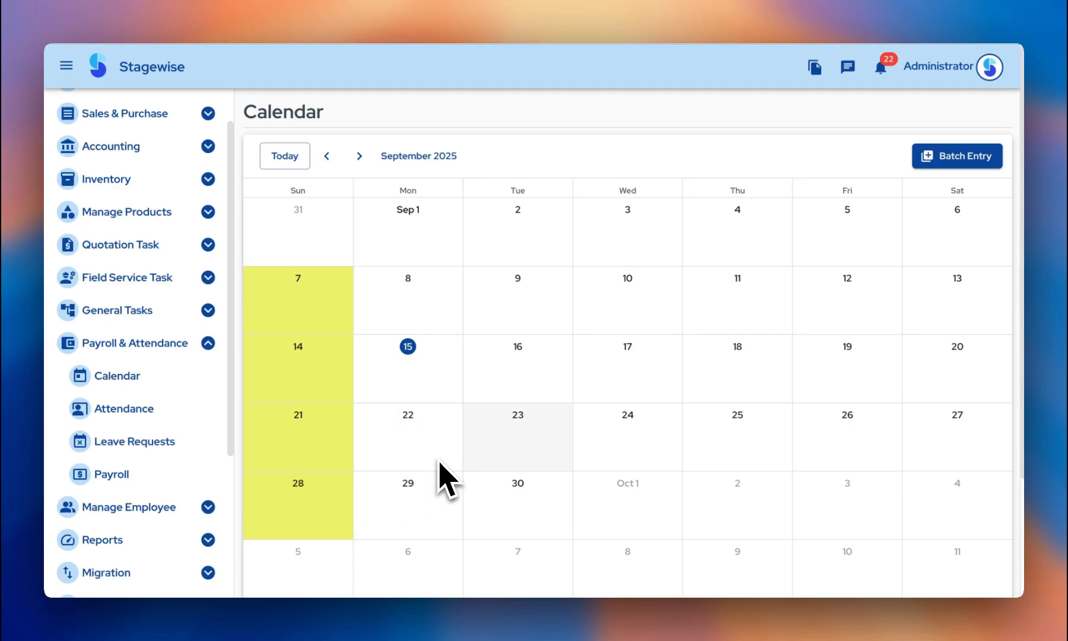
Step: Add a calendar entry titled Festival with status Paid Leave on September 11th, 2025, and check the colour legend
click(744, 330)
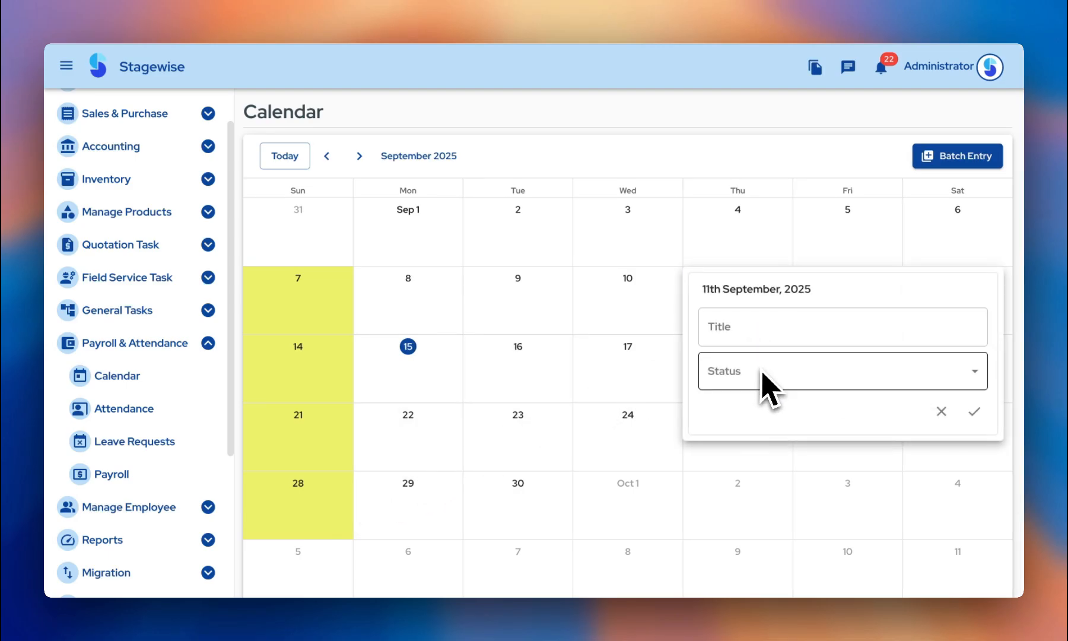
click(763, 379)
click(765, 396)
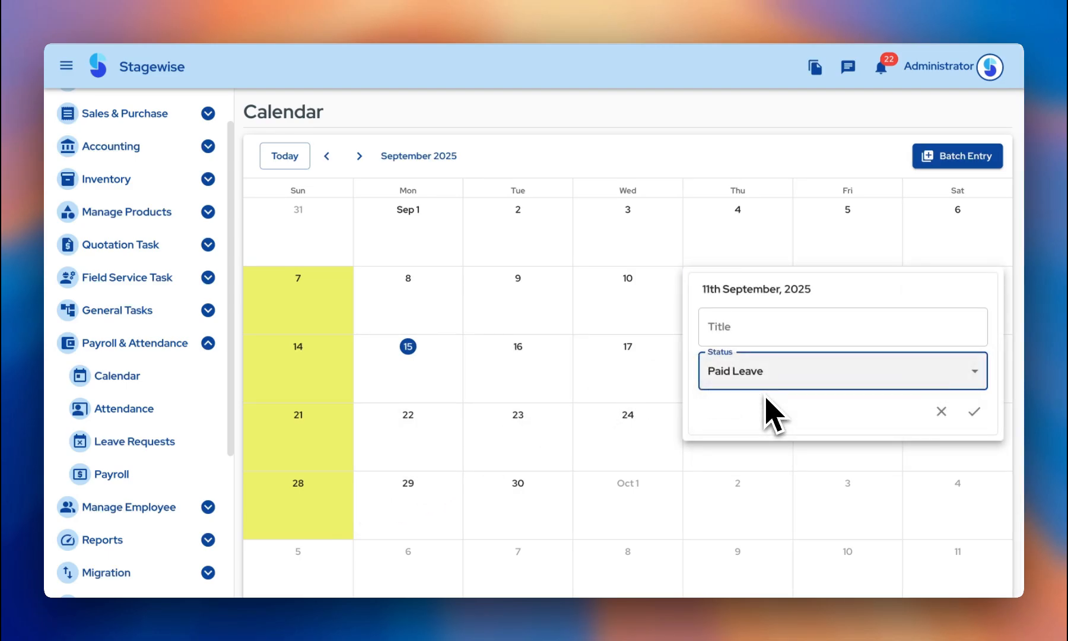
click(869, 339)
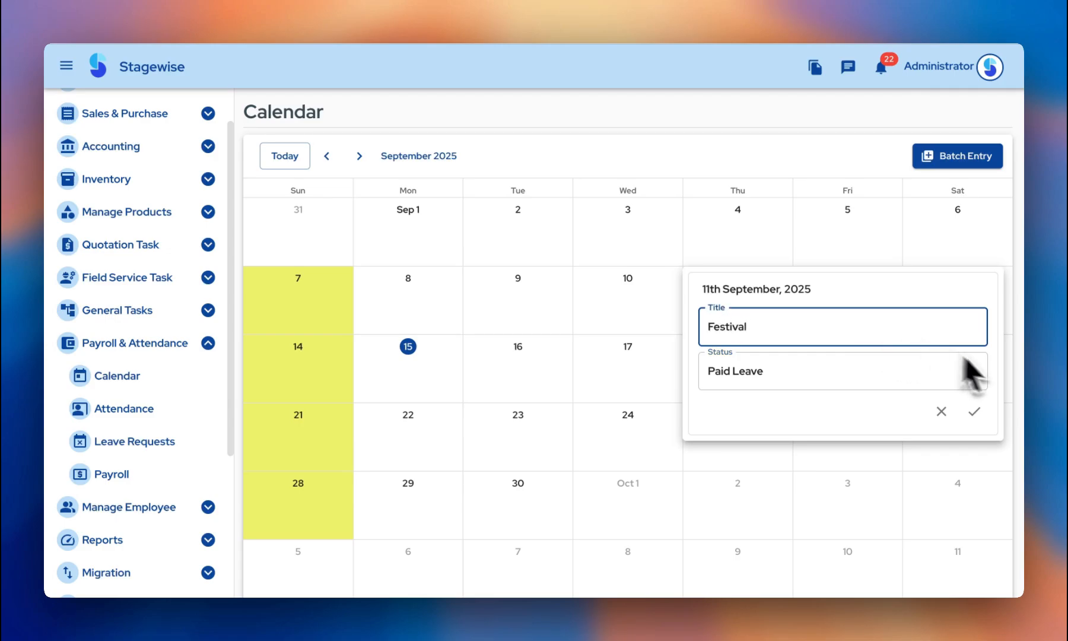
click(973, 411)
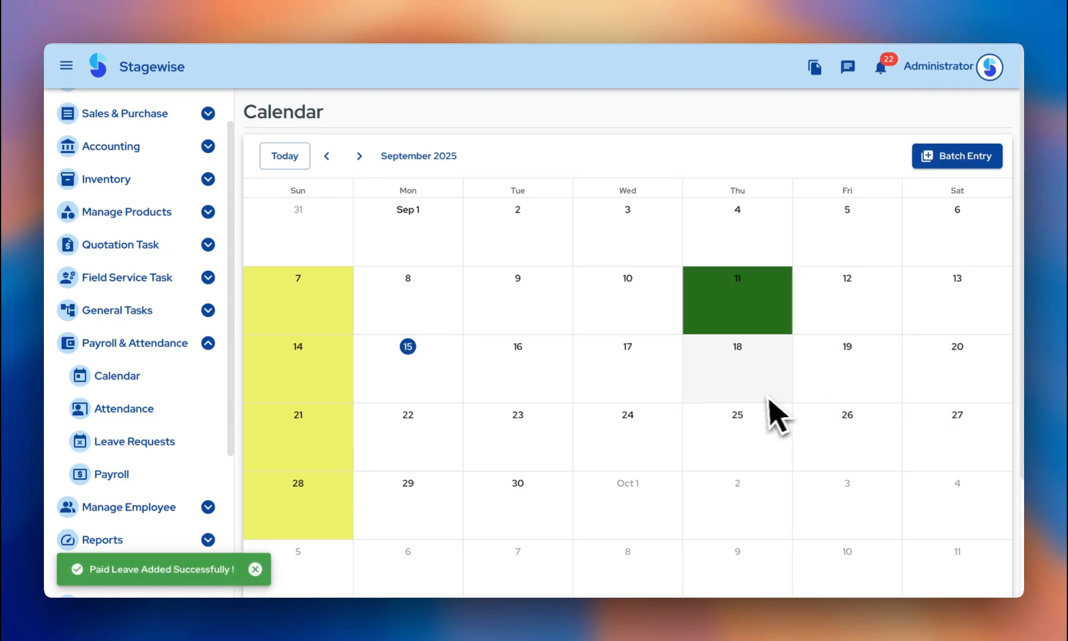
scroll(761, 398, down, 3)
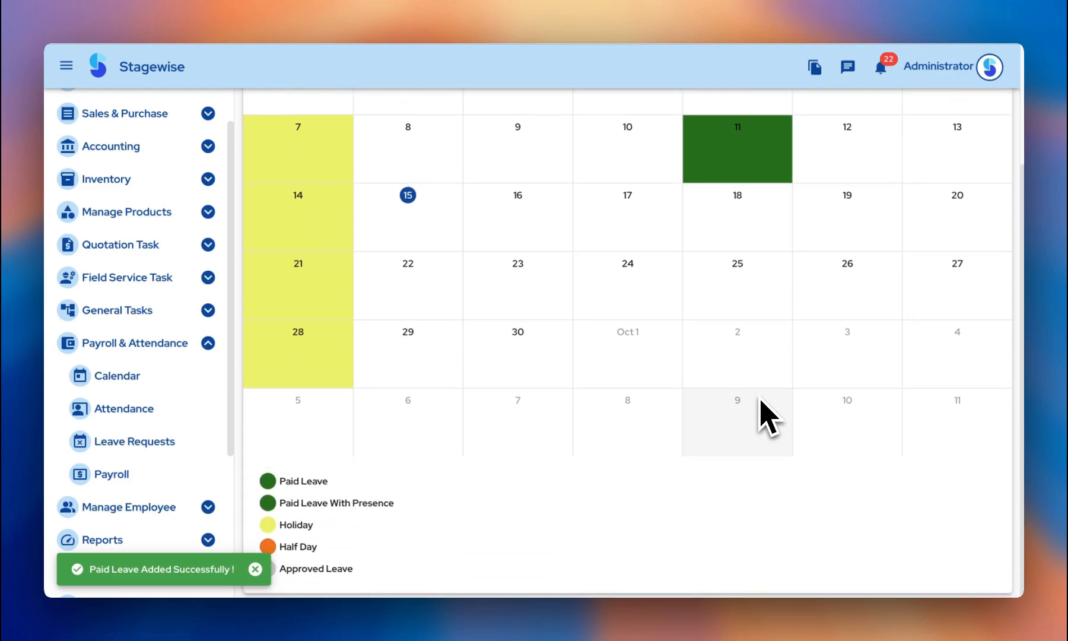
scroll(760, 398, up, 2)
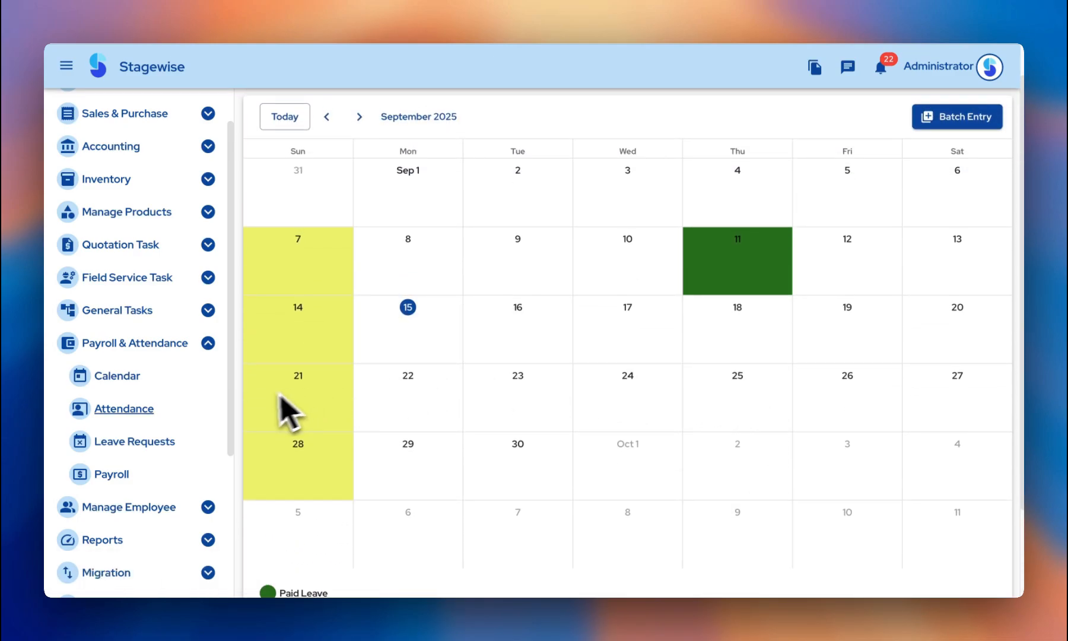
Step: Generate a new September 2025 payroll for Emp 1, Emp 2, Emp 3 and Emp 4
click(117, 473)
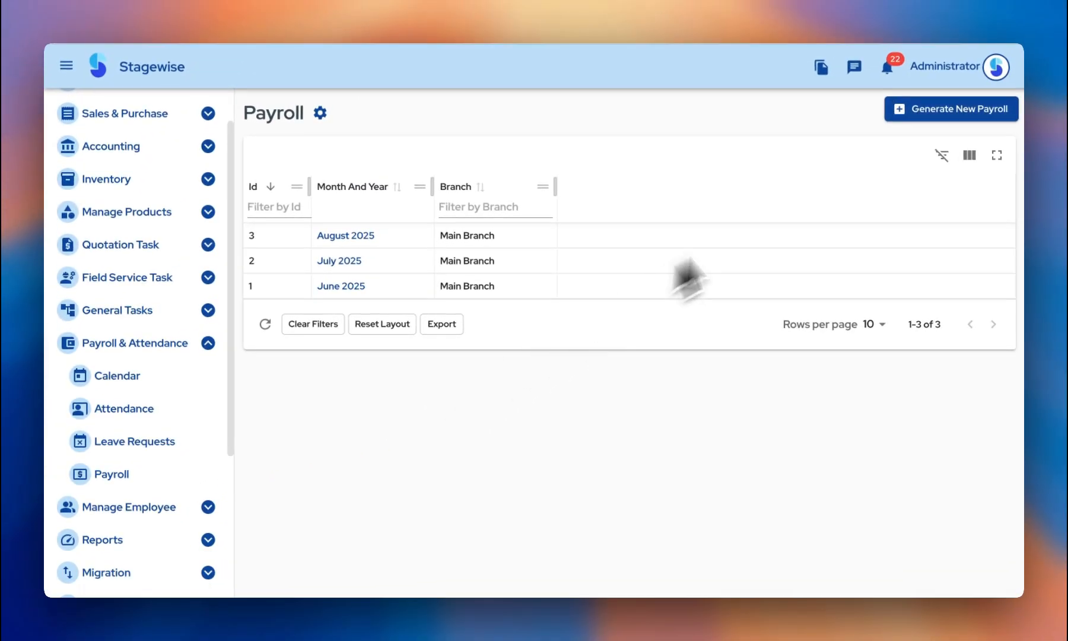
click(911, 121)
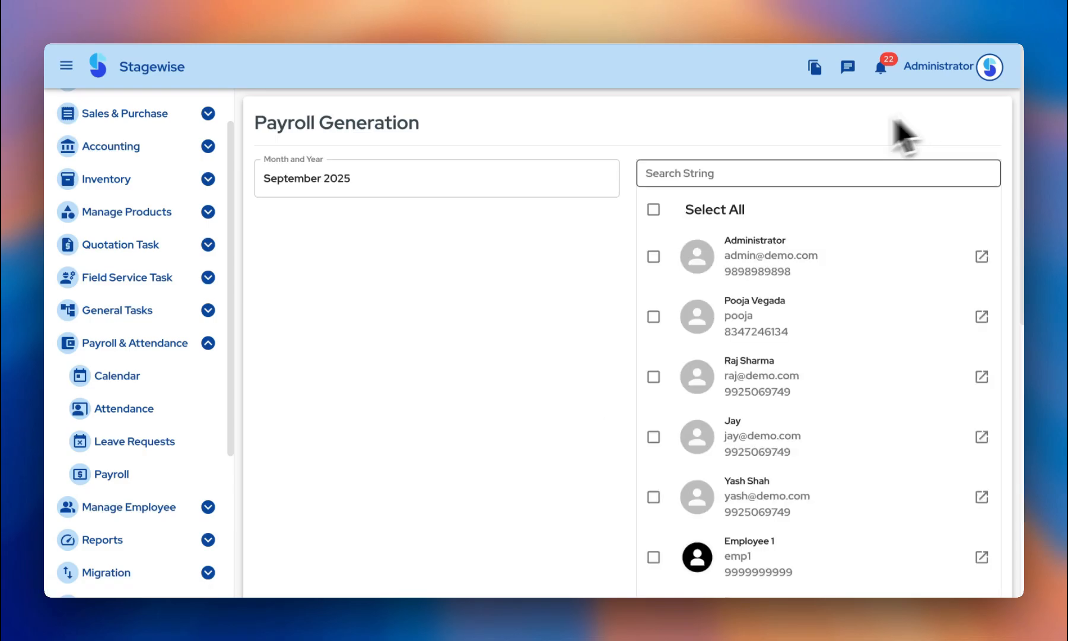
click(695, 179)
text(Emp)
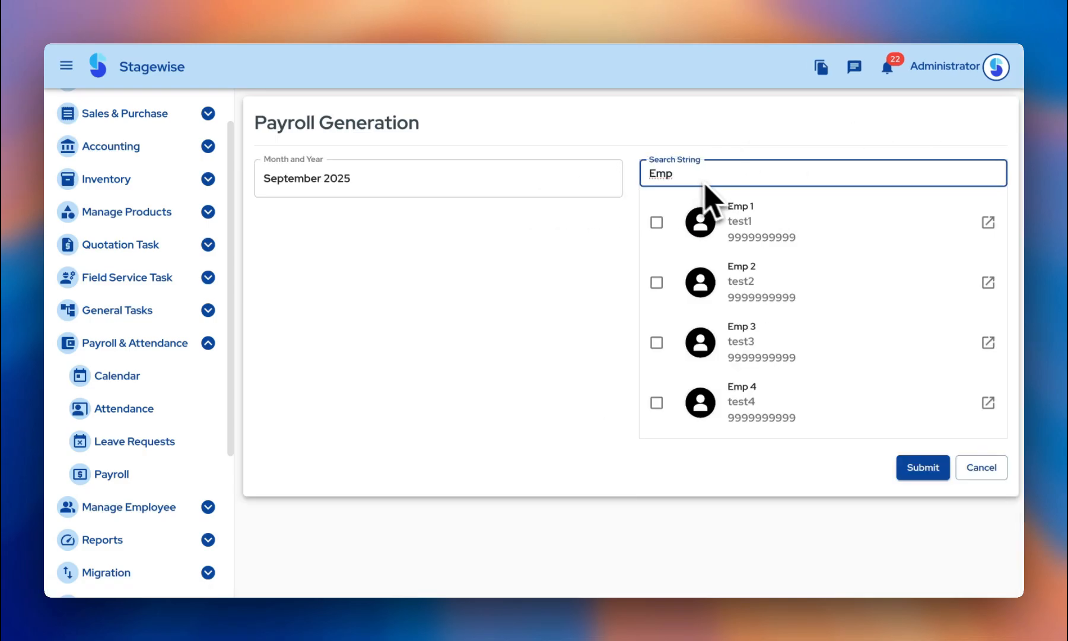
click(658, 222)
click(656, 282)
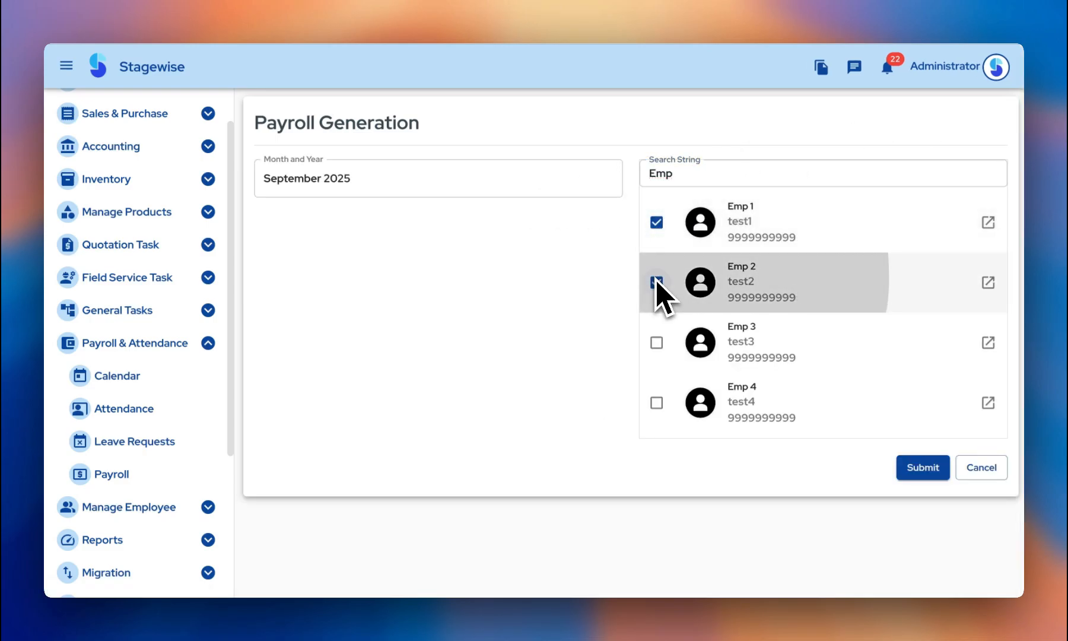
click(656, 342)
click(656, 403)
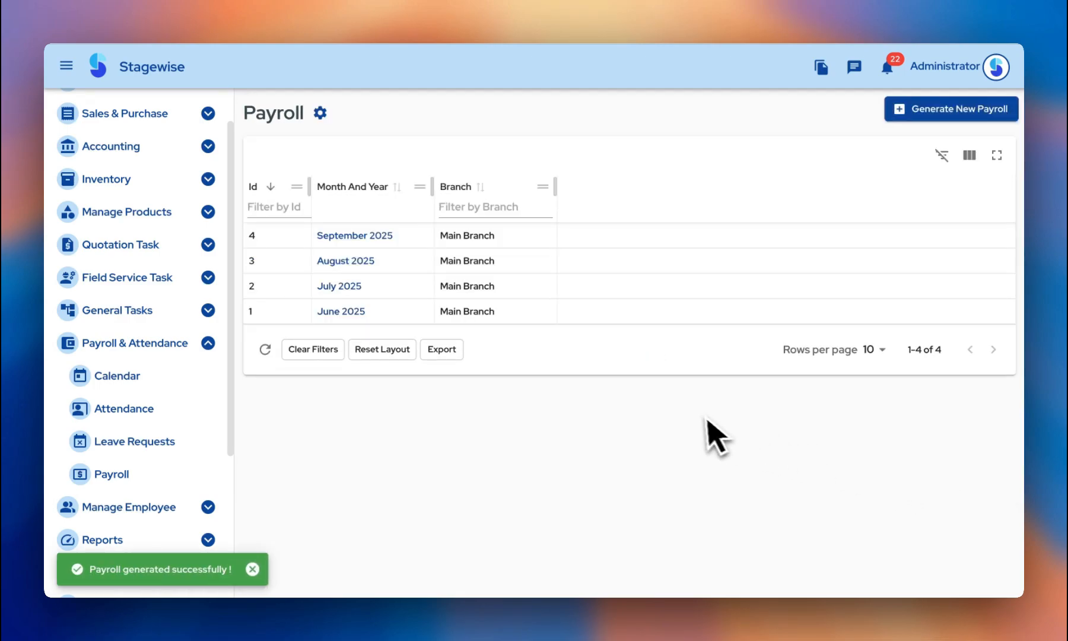
Step: Edit Emp 1 in the September 2025 payroll, entering 25 full working days and 200 working hours
click(383, 237)
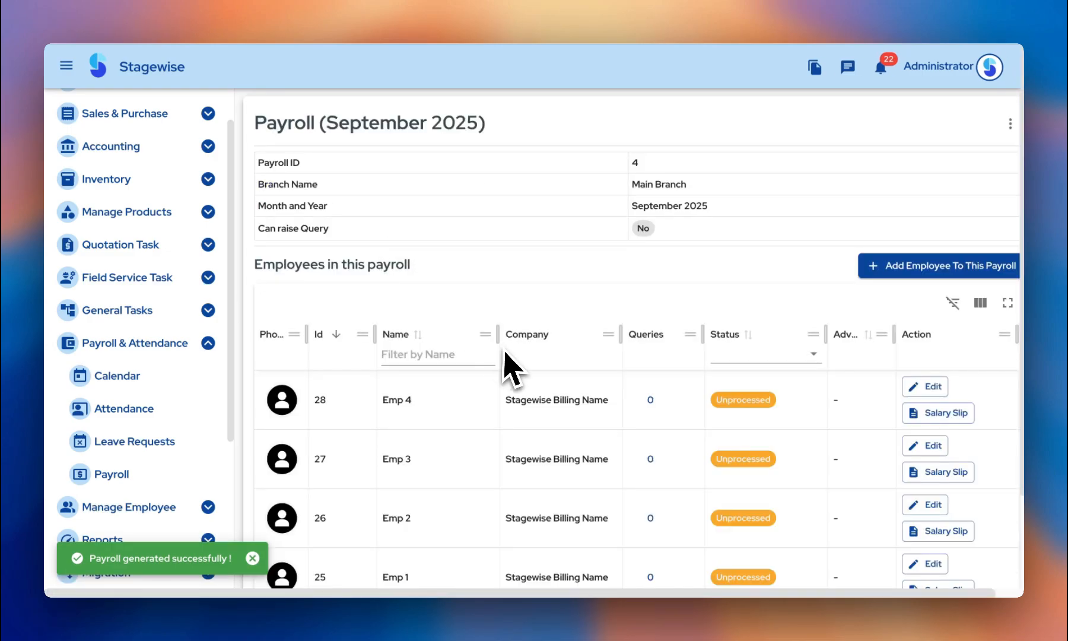
scroll(508, 362, down, 3)
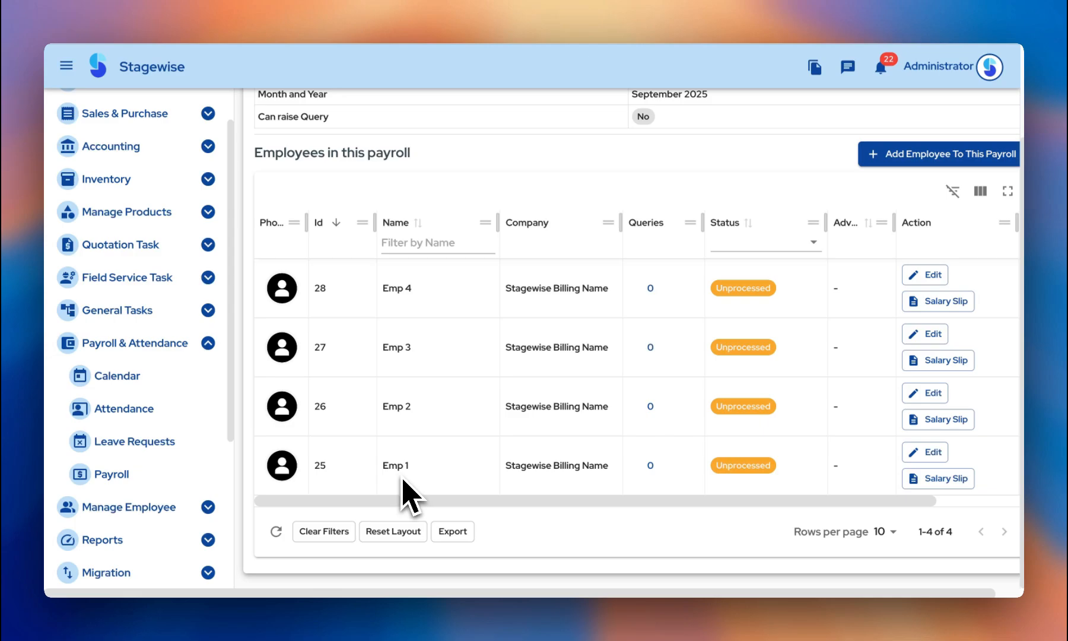
click(928, 457)
click(558, 537)
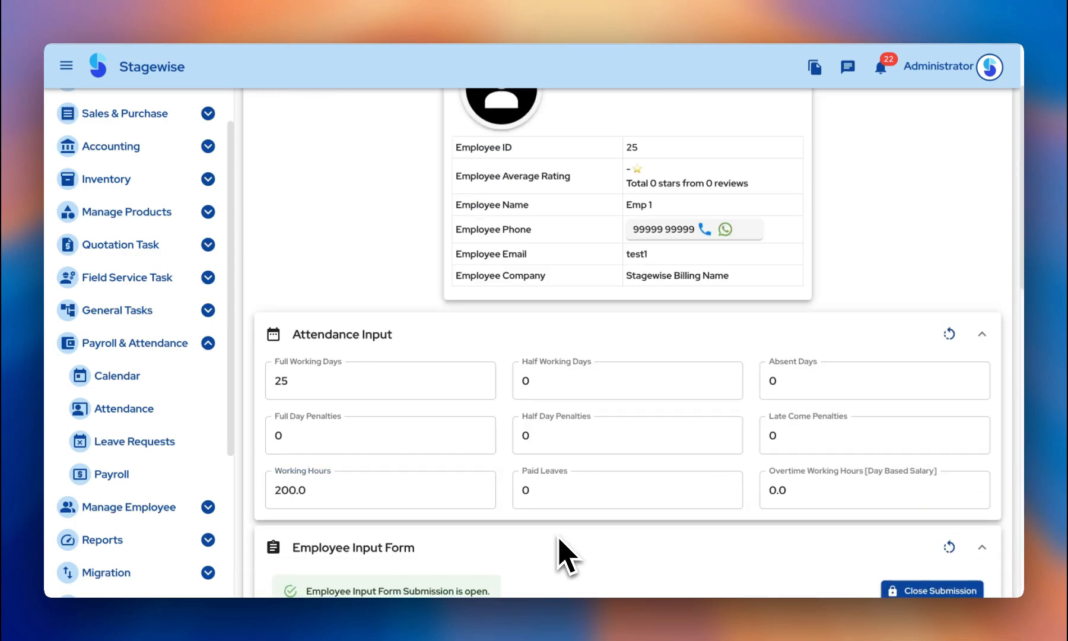
Step: Set Emp 1's loan deduction to 1000, keep professional tax applied and submit the payroll inputs
scroll(560, 552, down, 5)
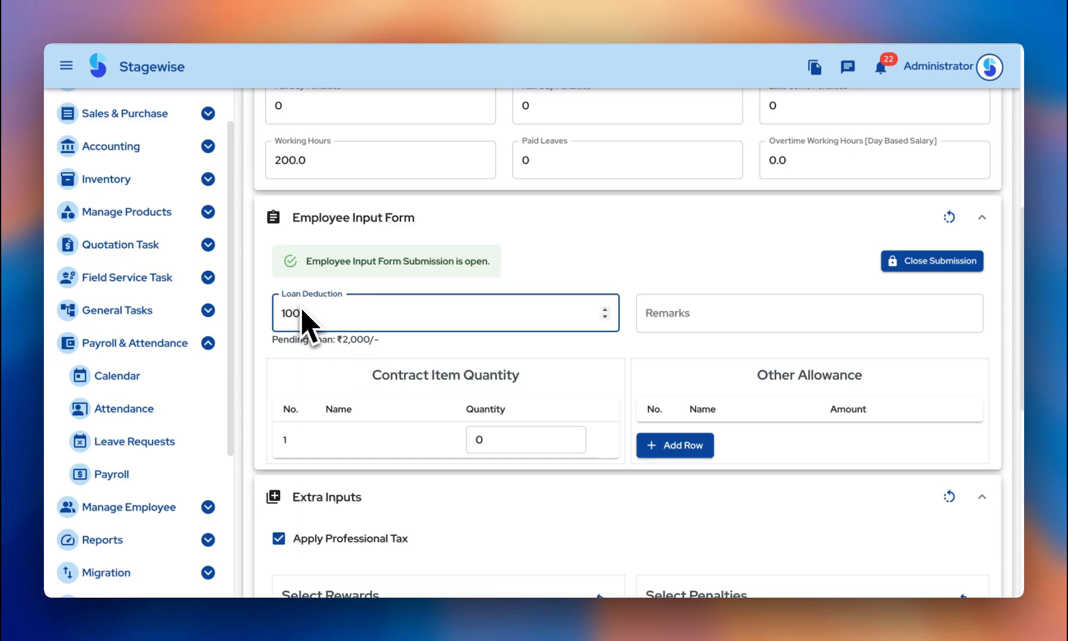
scroll(471, 489, down, 1)
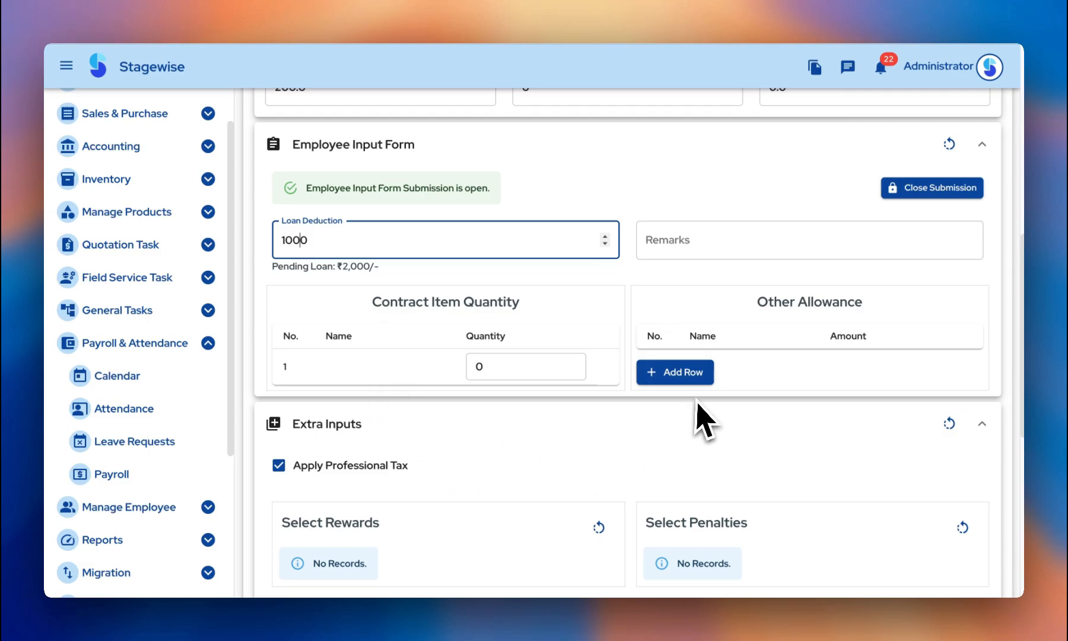
scroll(697, 427, down, 2)
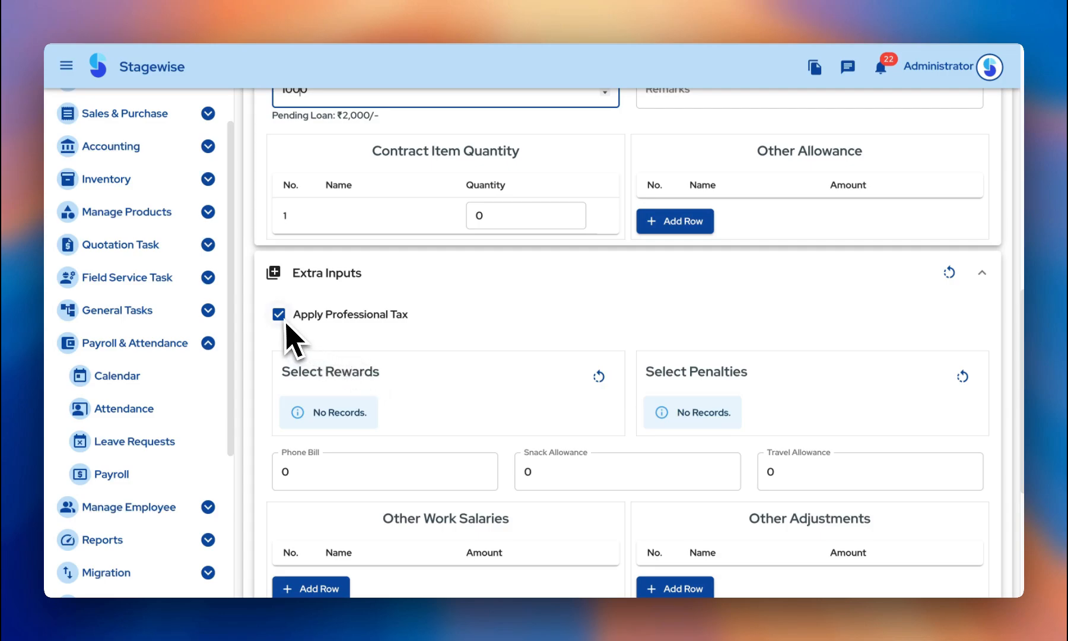
scroll(544, 357, down, 3)
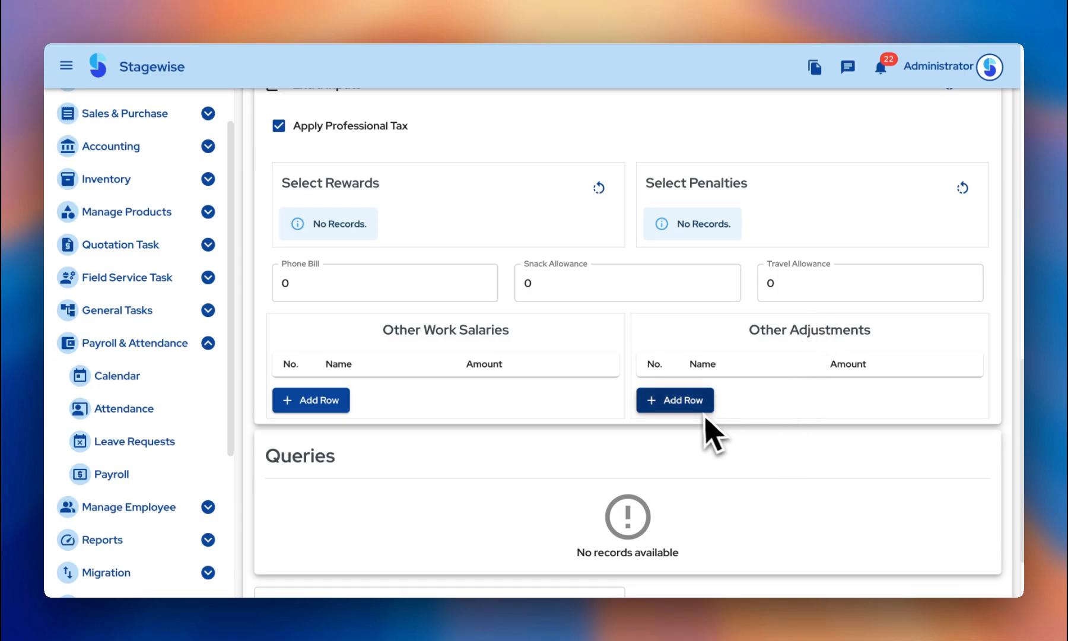
scroll(453, 470, down, 2)
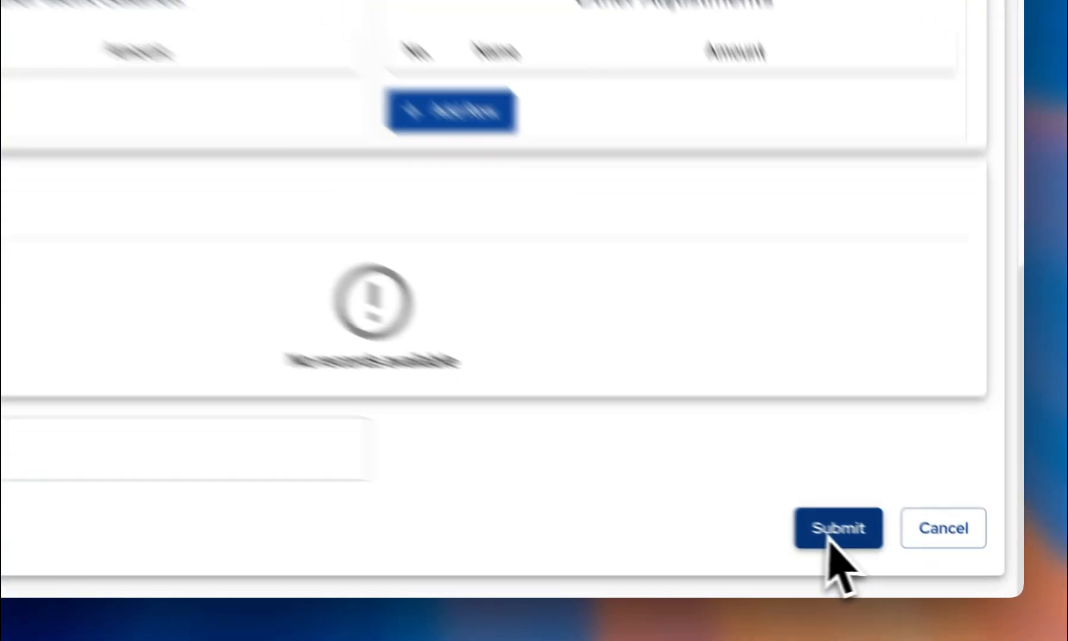
click(834, 529)
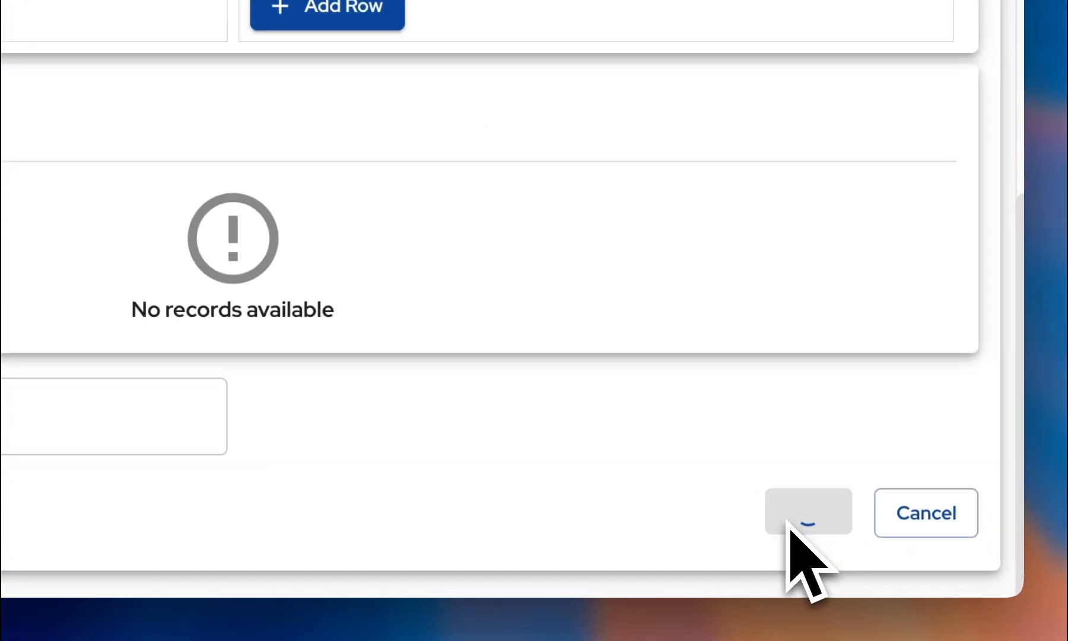
Step: Review Emp 1's salary slip from the salary details through the calculation to the net pay, and return to the payroll
scroll(569, 415, down, 4)
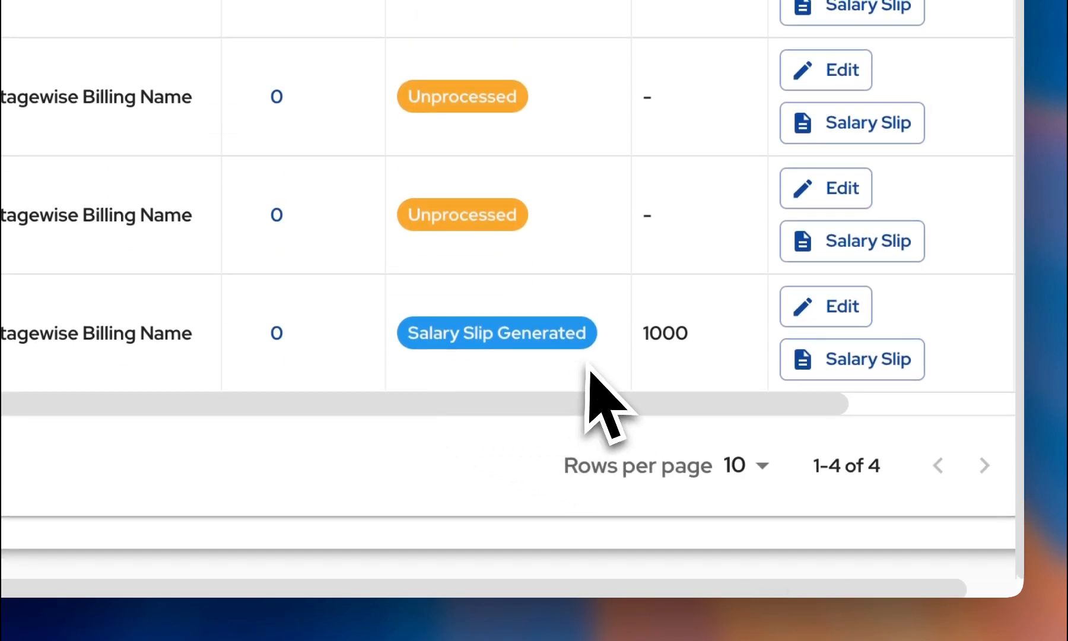
click(833, 374)
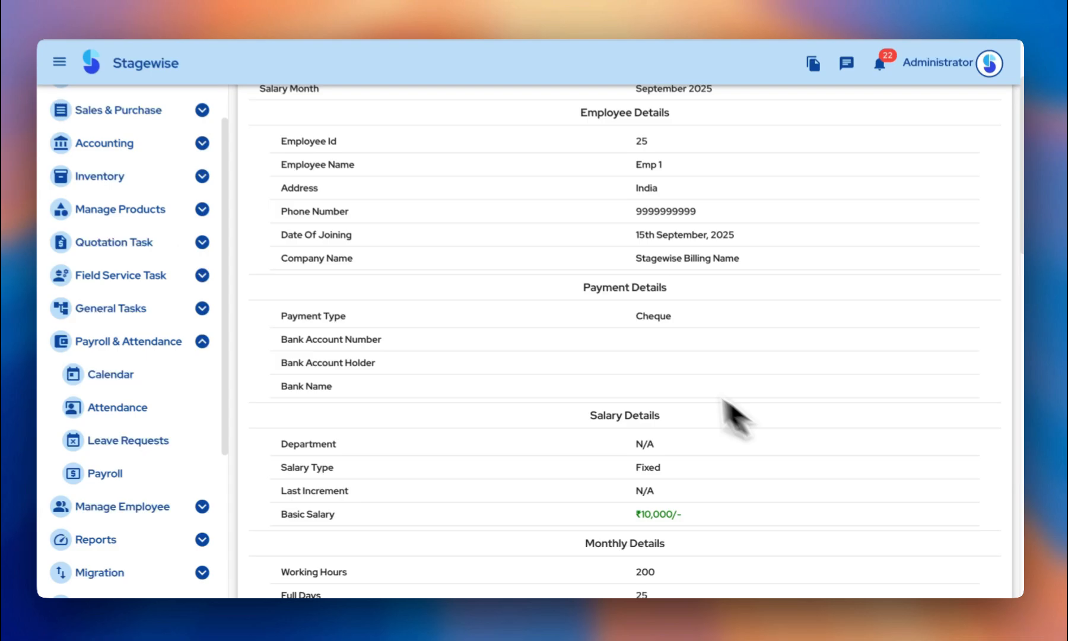
scroll(538, 332, up, 3)
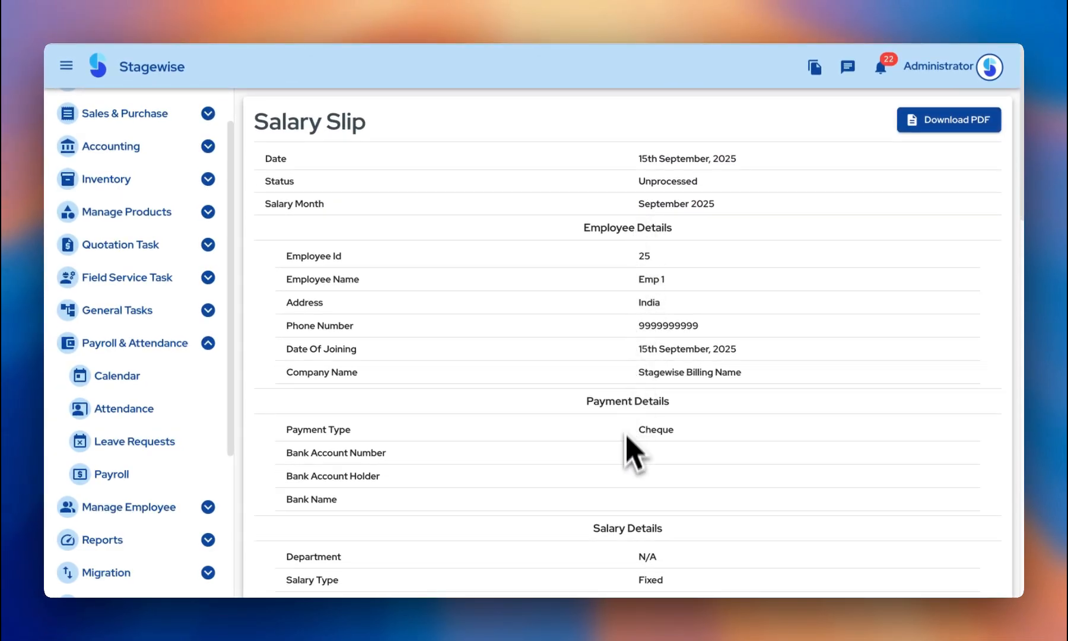
scroll(624, 441, down, 3)
scroll(634, 469, down, 2)
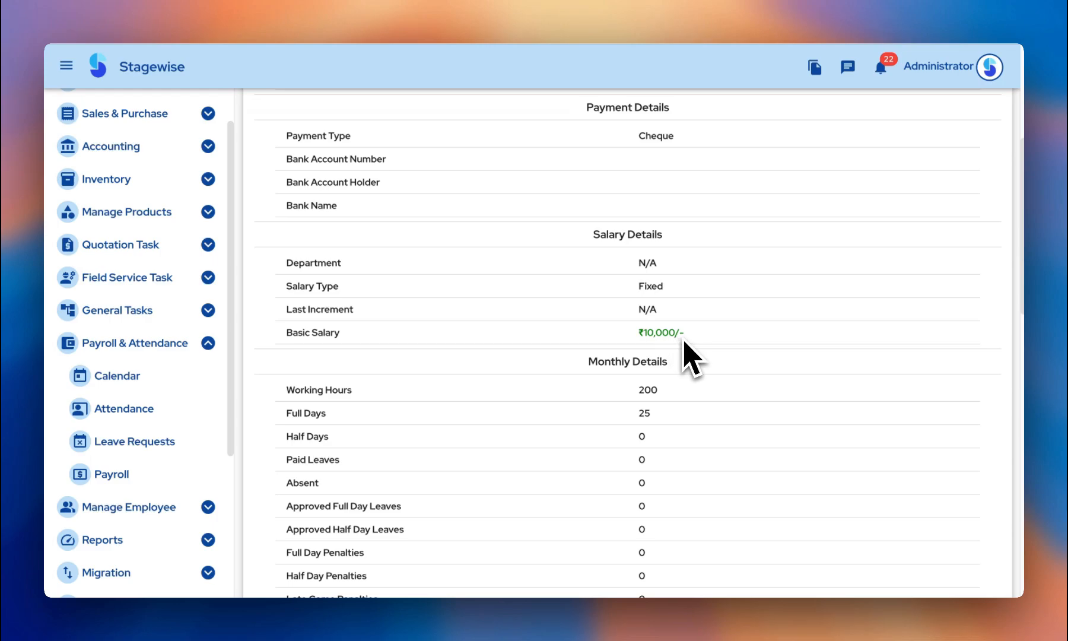
scroll(684, 342, down, 5)
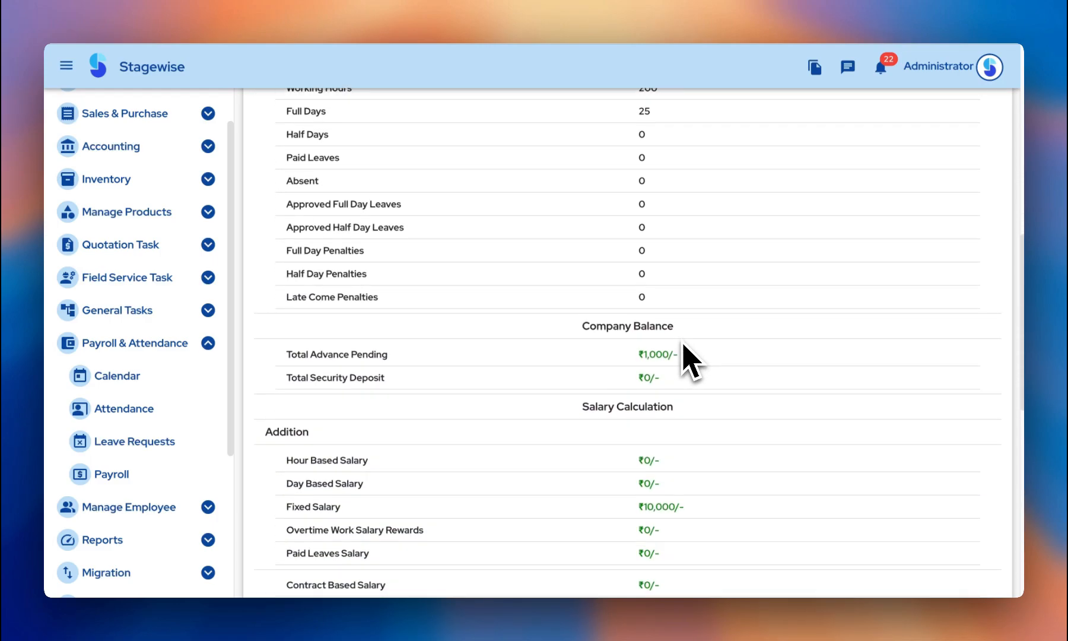
scroll(682, 489, down, 2)
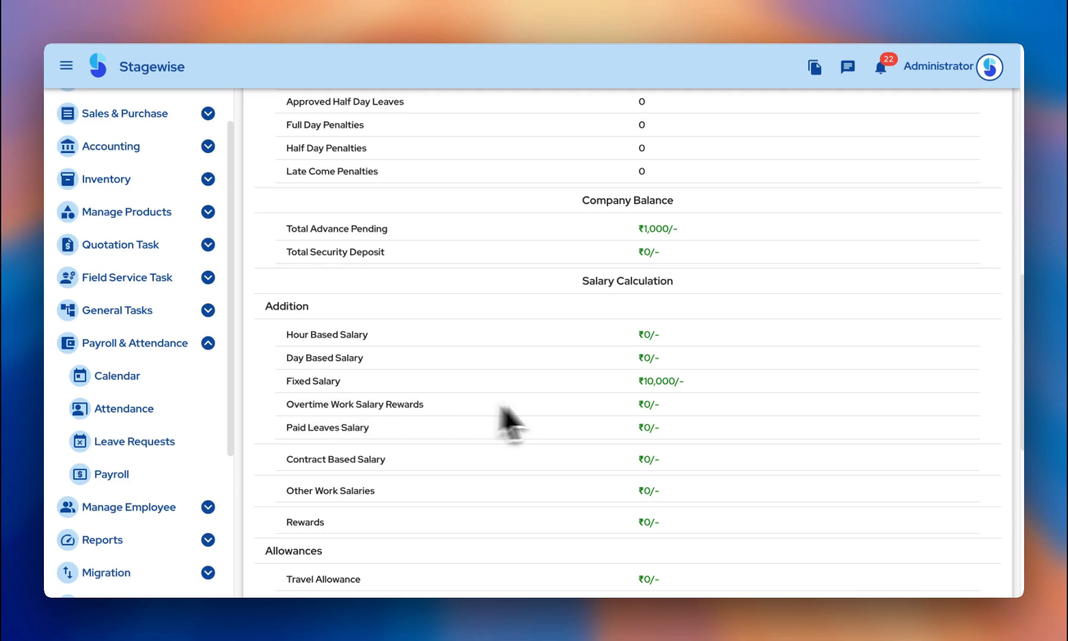
scroll(683, 414, down, 8)
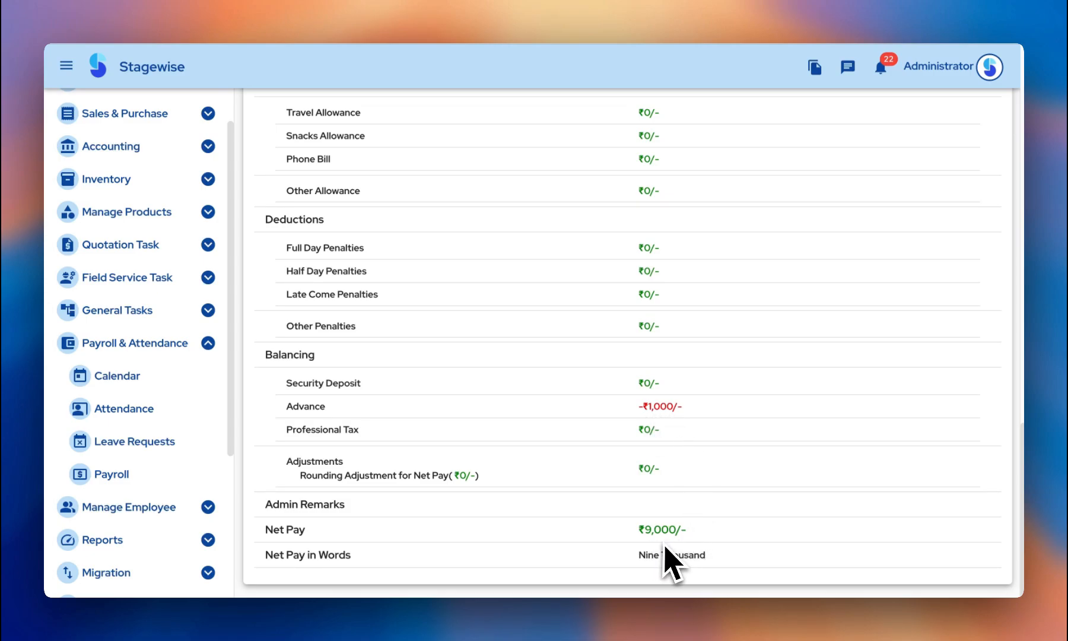
key(super+Left)
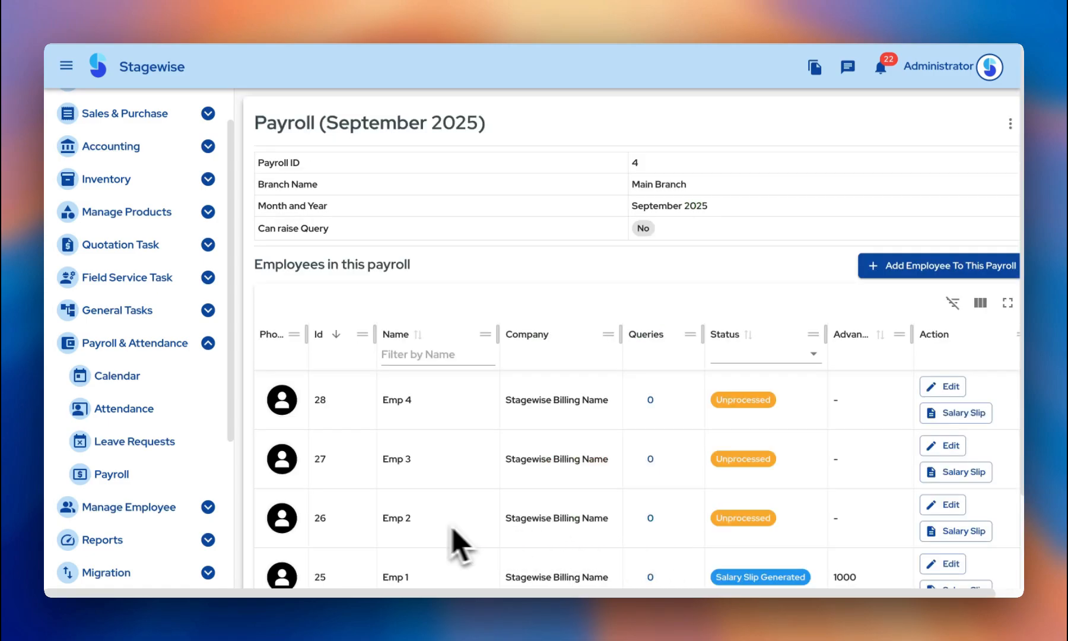
Step: Edit Emp 2's payroll with 25 full working days and 180 working hours, and add an other work salary named Stock for 1000
click(949, 504)
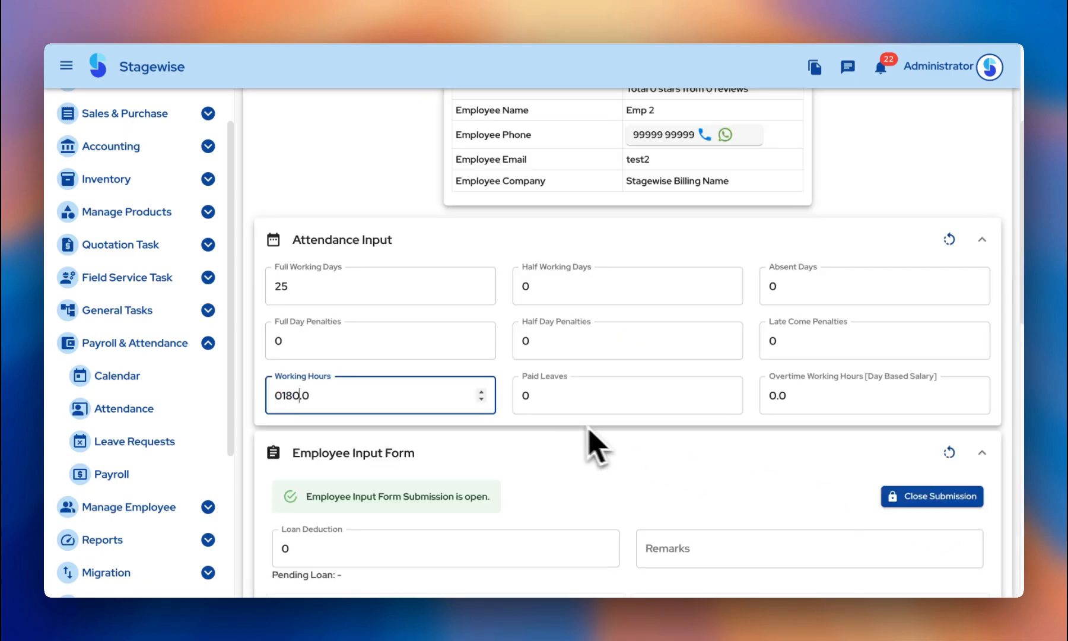
scroll(611, 451, down, 3)
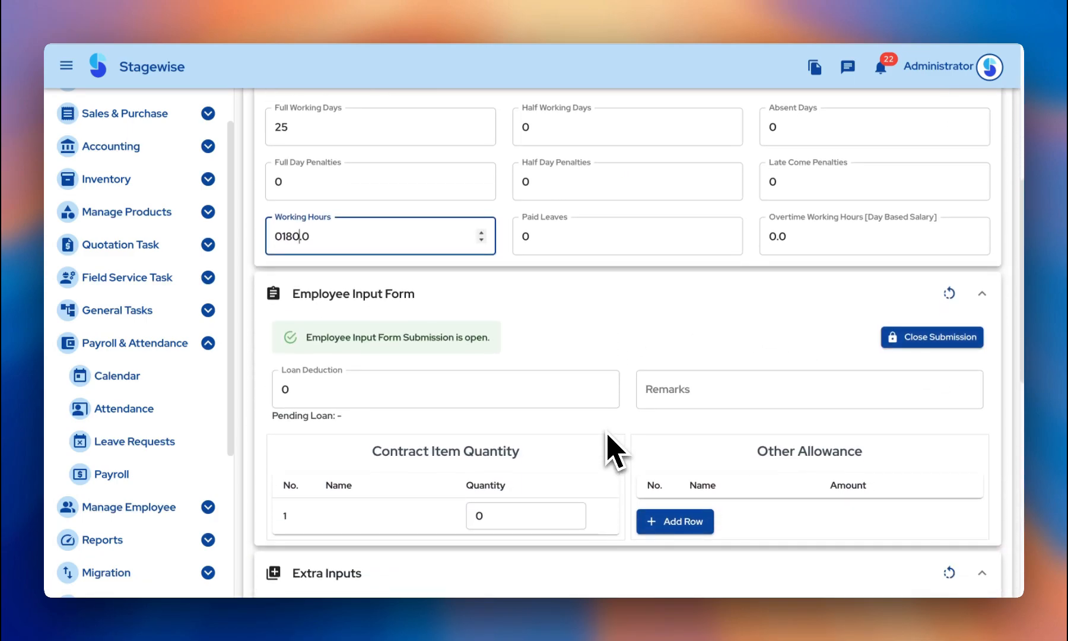
scroll(611, 451, down, 12)
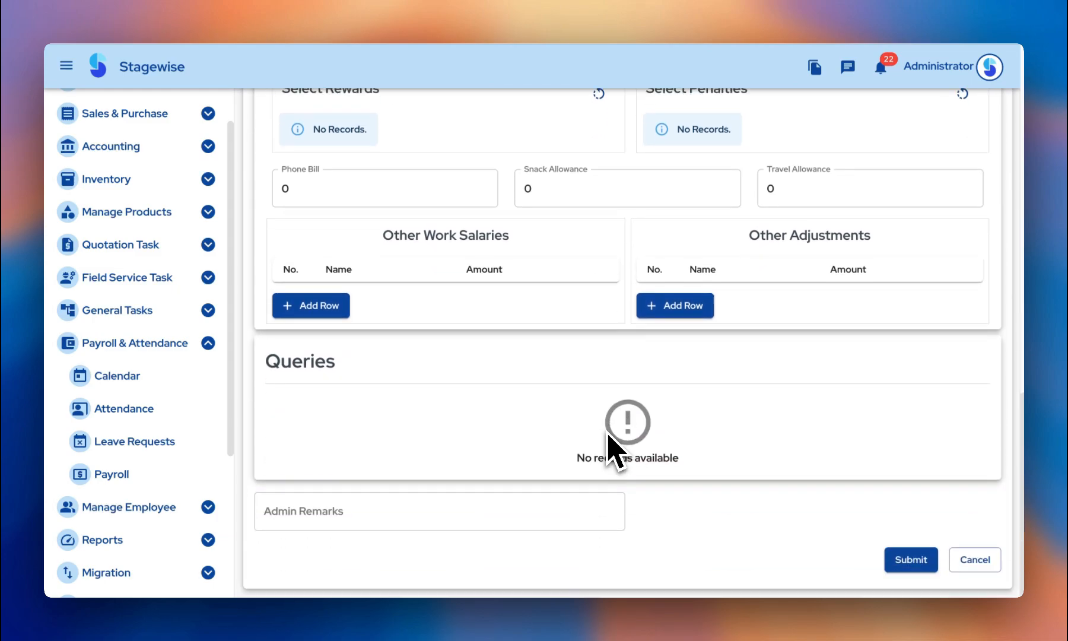
click(339, 302)
click(351, 302)
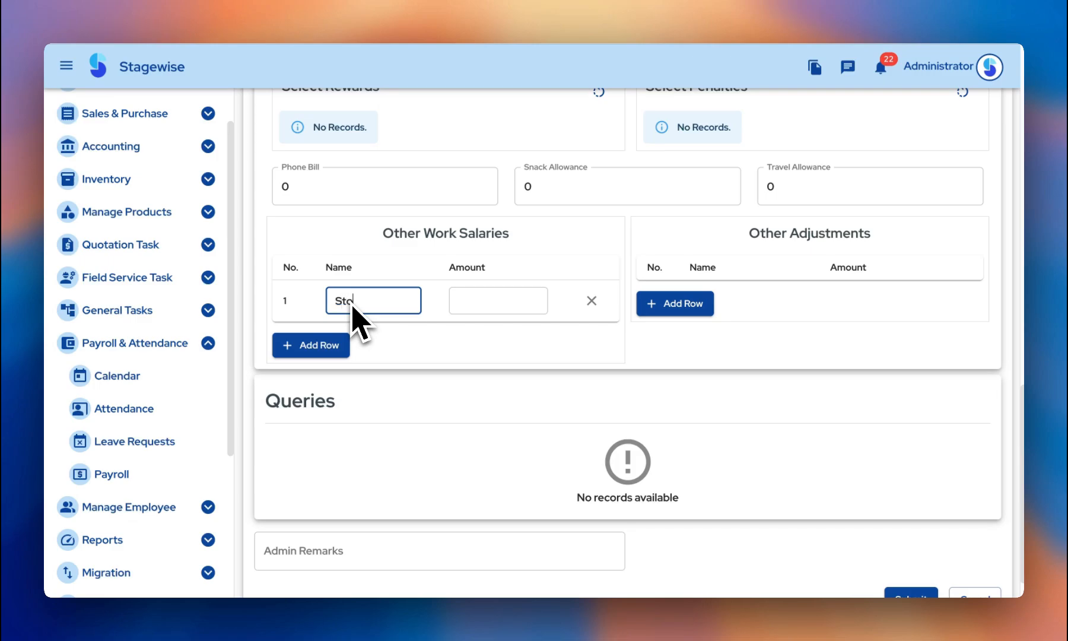
click(469, 308)
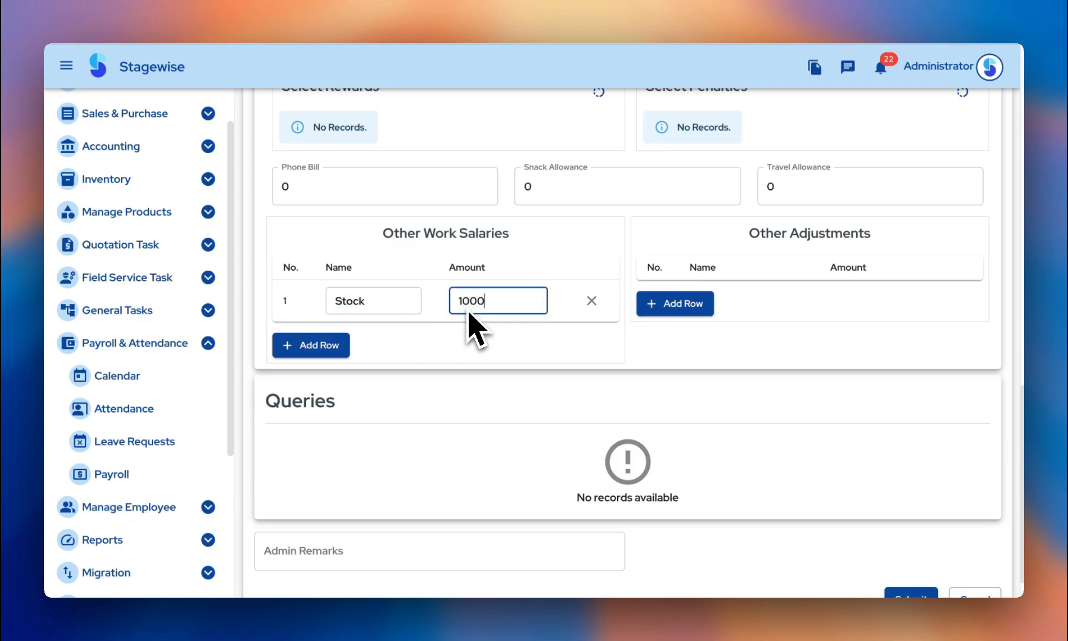
Step: Submit Emp 2's payroll inputs and review the salary slip from the payment details to the net pay, returning to the payroll
scroll(510, 474, down, 1)
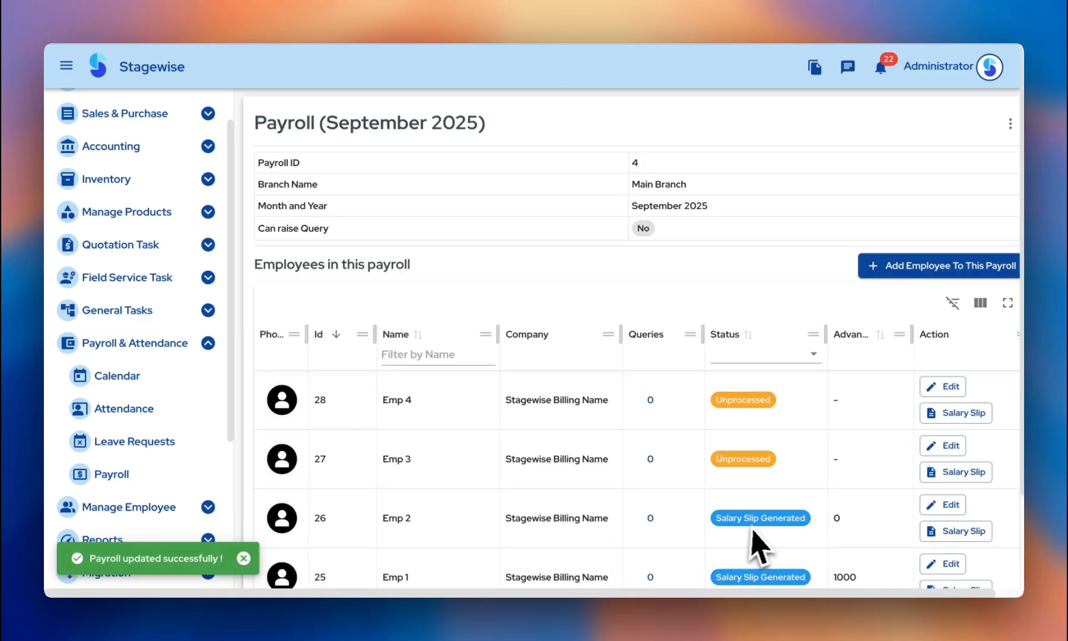
click(957, 531)
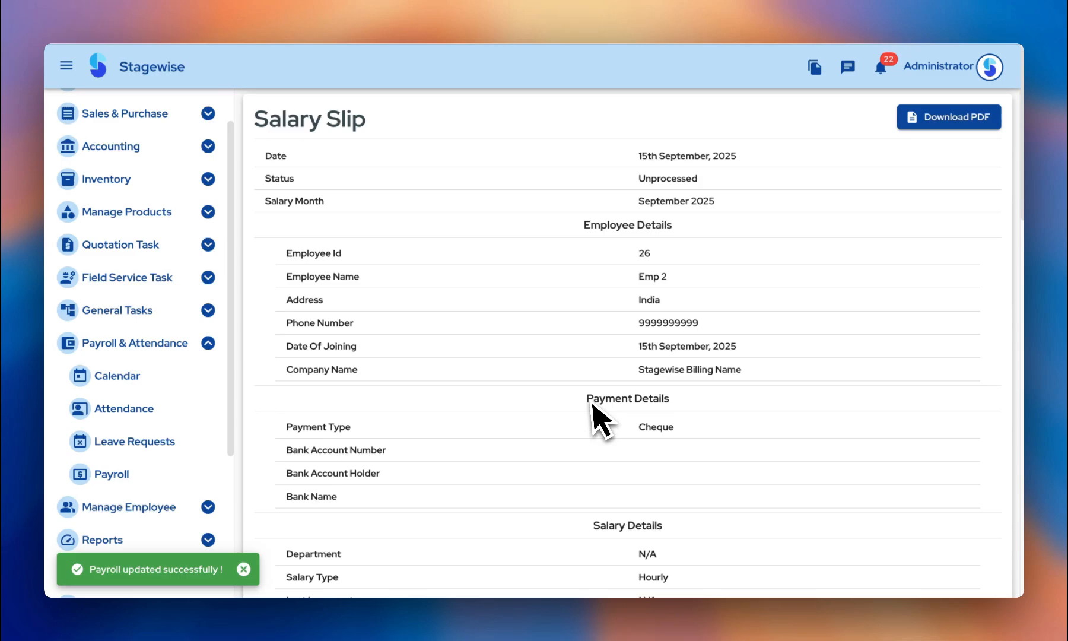
scroll(593, 410, down, 3)
scroll(593, 416, down, 1)
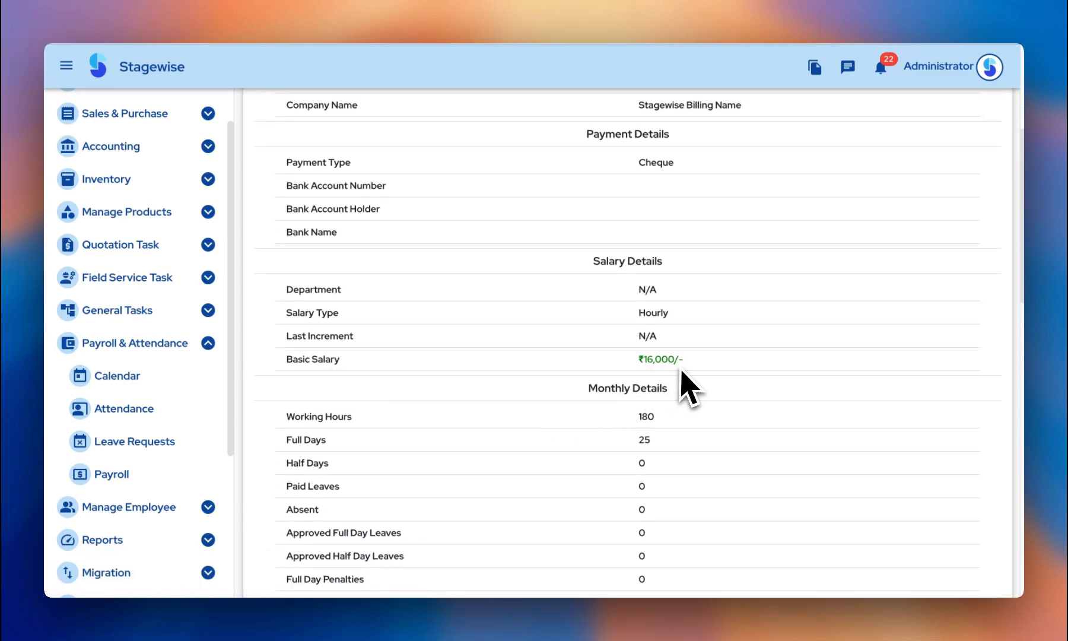
scroll(652, 374, down, 2)
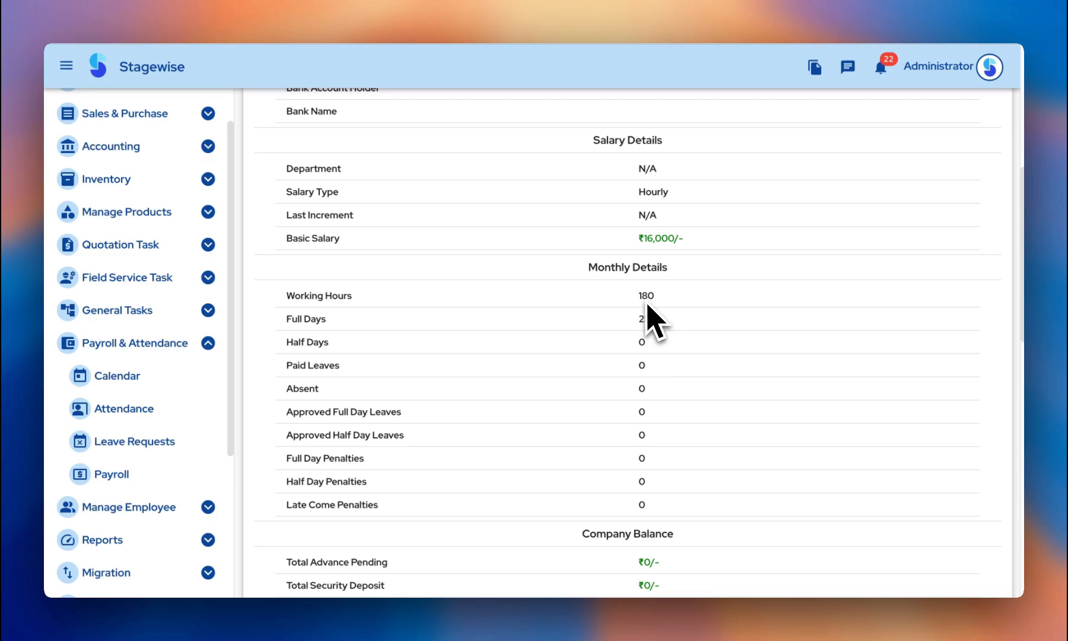
scroll(605, 391, down, 5)
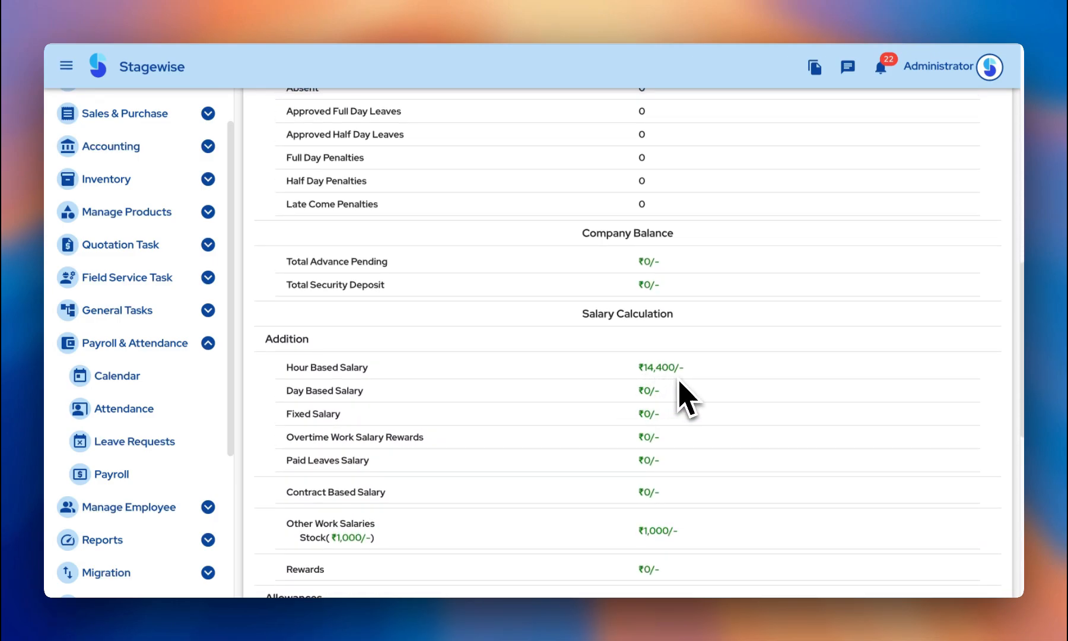
scroll(729, 333, up, 2)
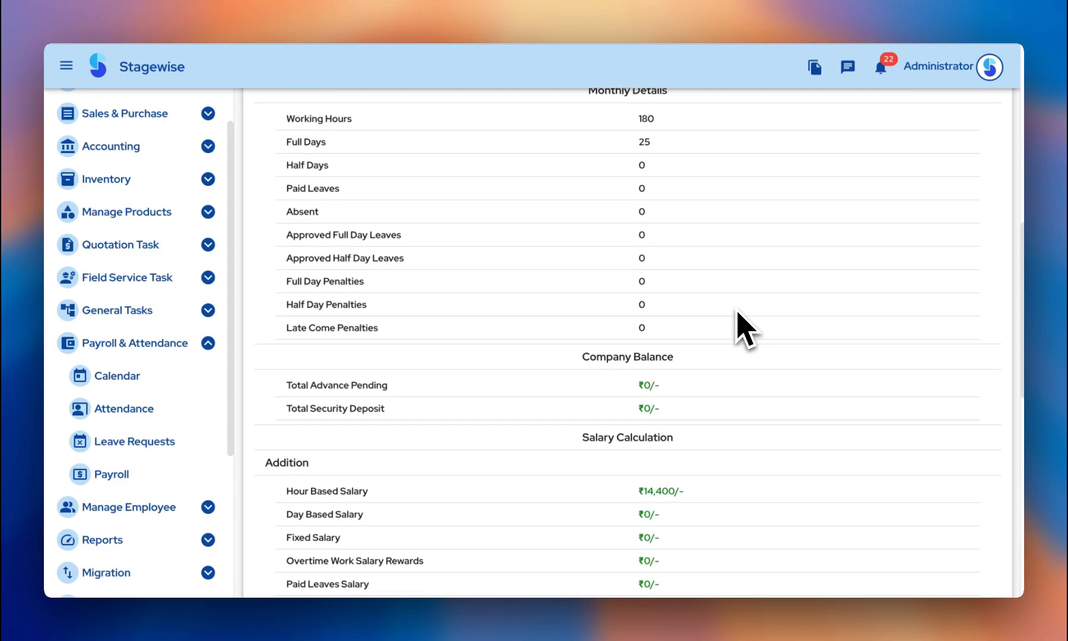
scroll(738, 321, down, 4)
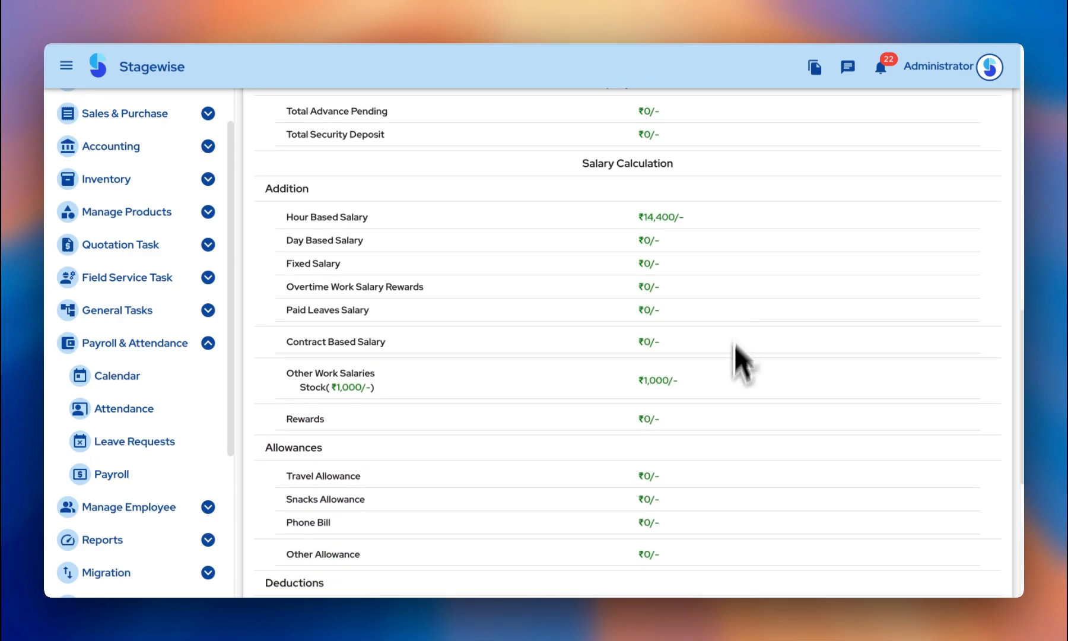
scroll(709, 475, down, 5)
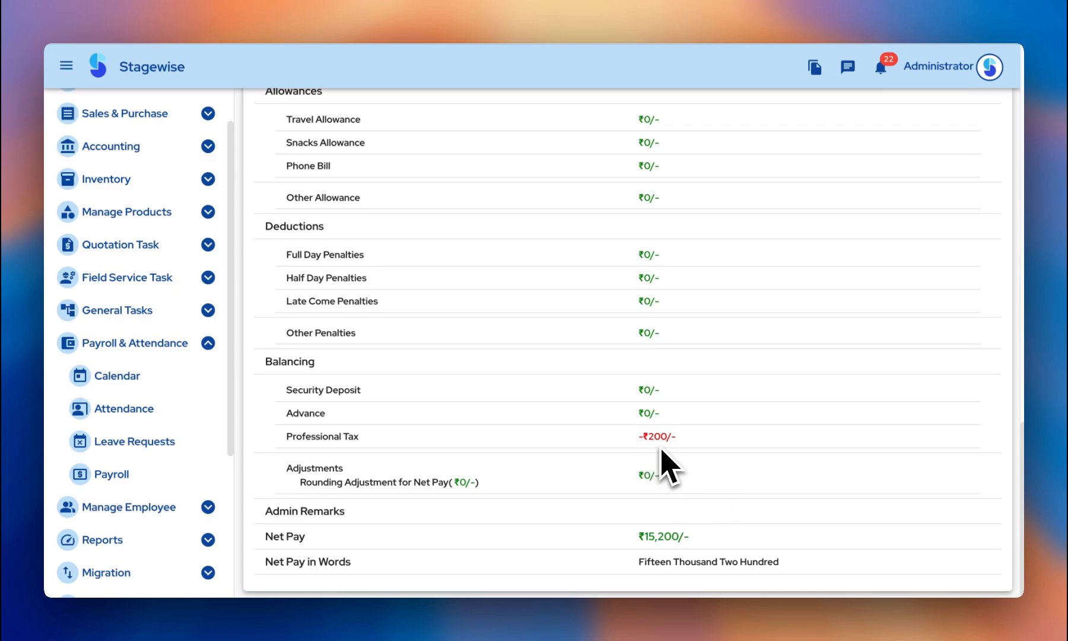
scroll(676, 486, down, 1)
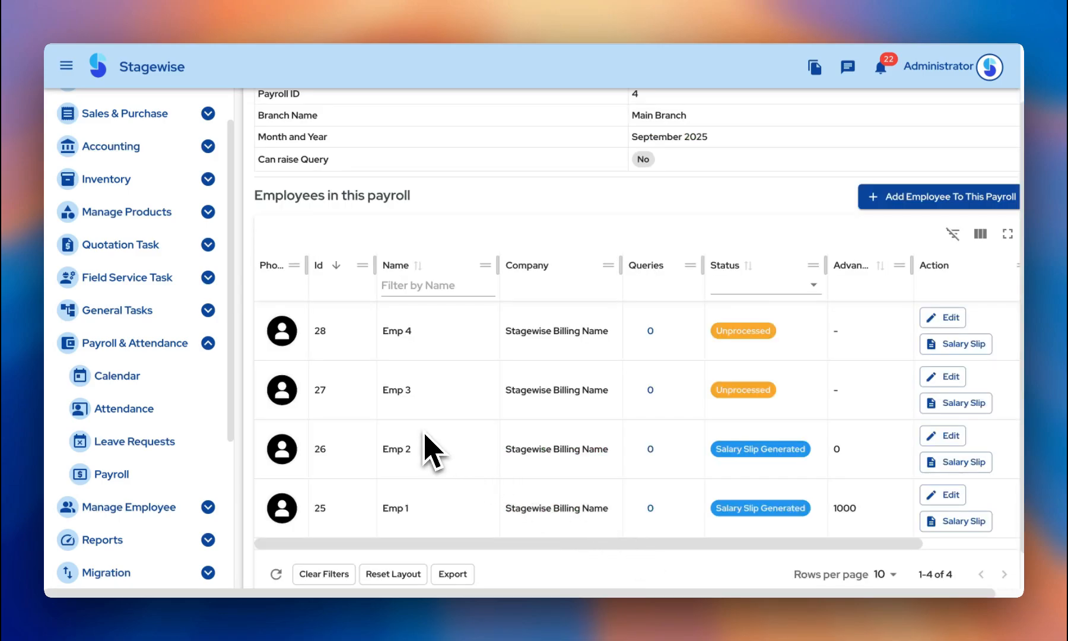
Step: Edit Emp 3's payroll with 24 full working days and 200 working hours, keeping professional tax applied, and submit it
click(952, 379)
scroll(698, 410, down, 5)
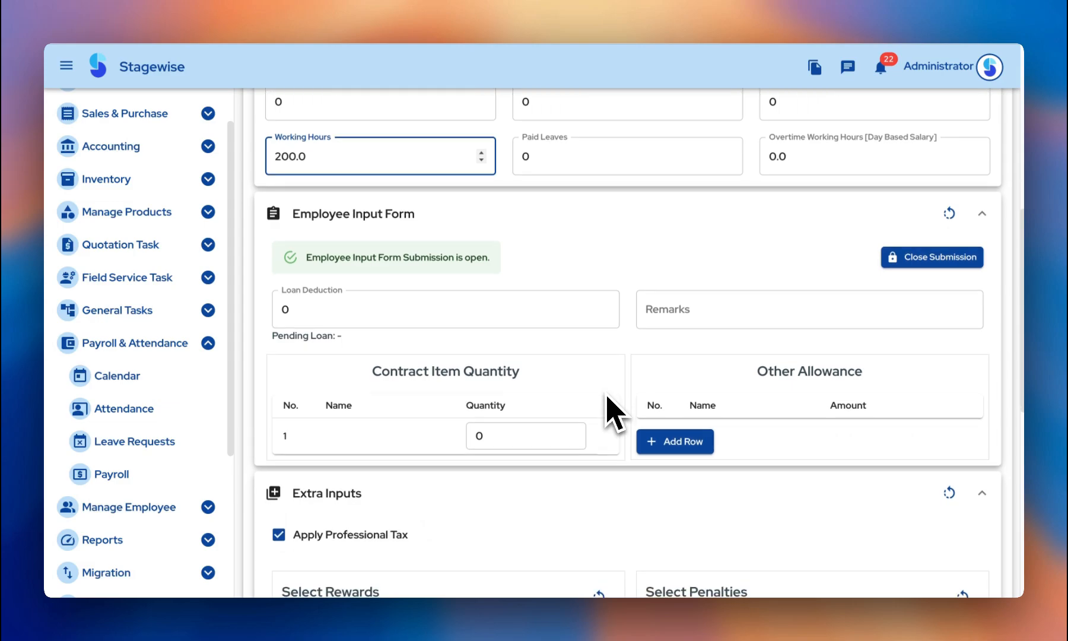
scroll(611, 412, down, 6)
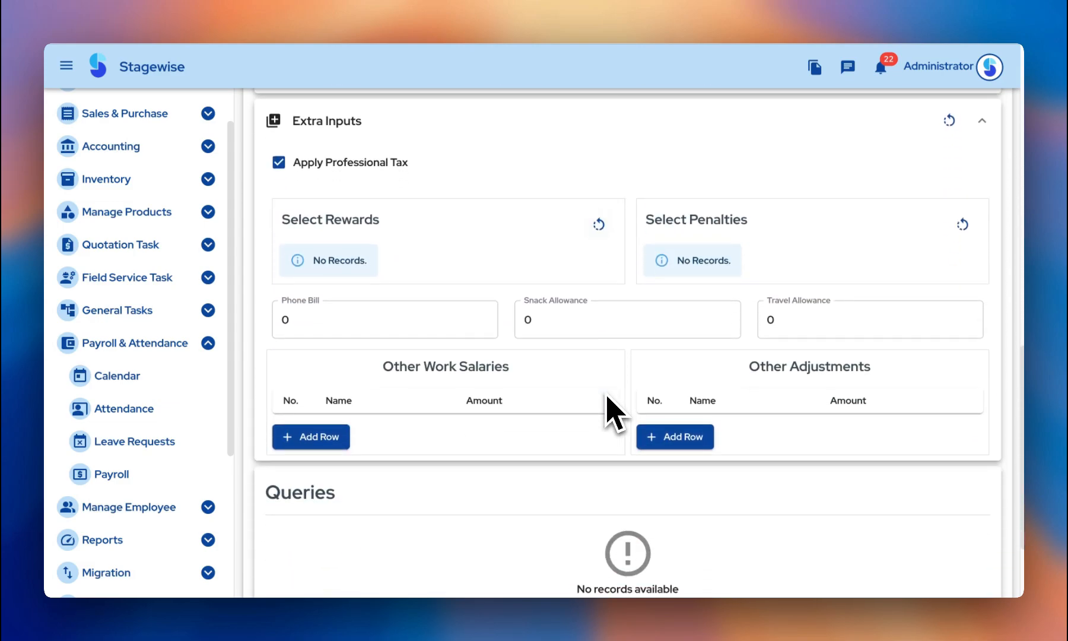
scroll(611, 413, down, 3)
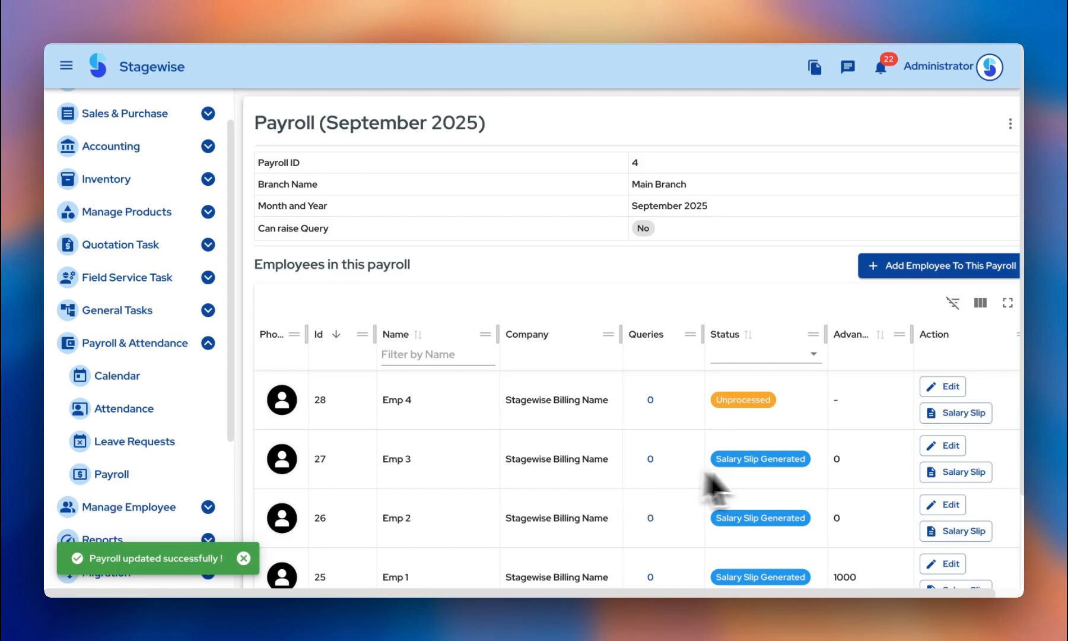
Step: Review Emp 3's salary slip from the salary details through the day-based calculation to the net pay, and return to the payroll
click(941, 475)
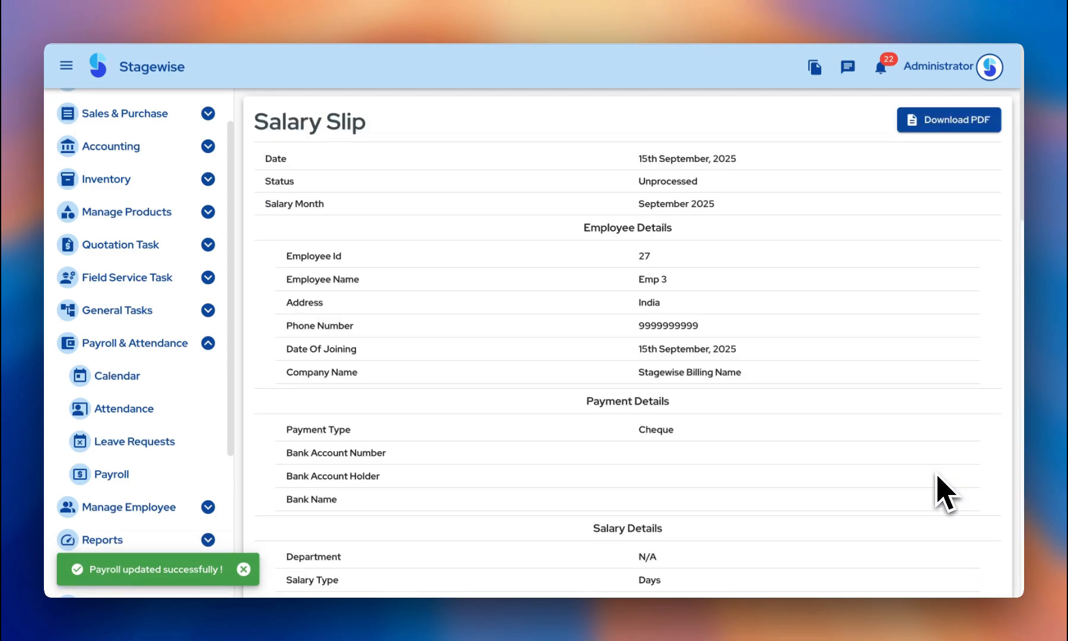
scroll(937, 475, down, 4)
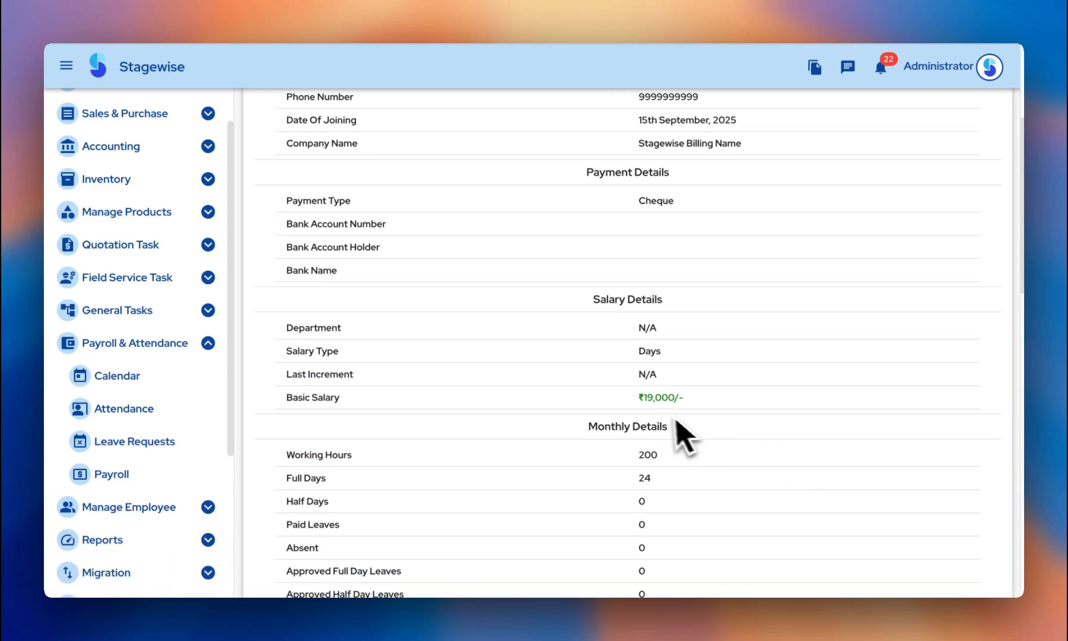
scroll(691, 439, down, 8)
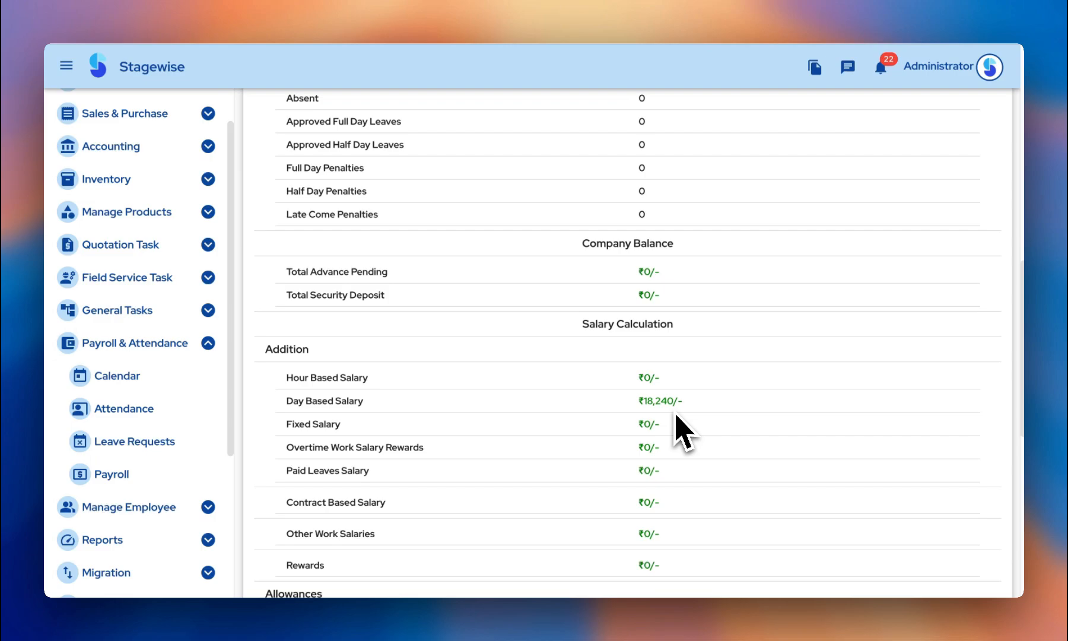
scroll(681, 416, down, 7)
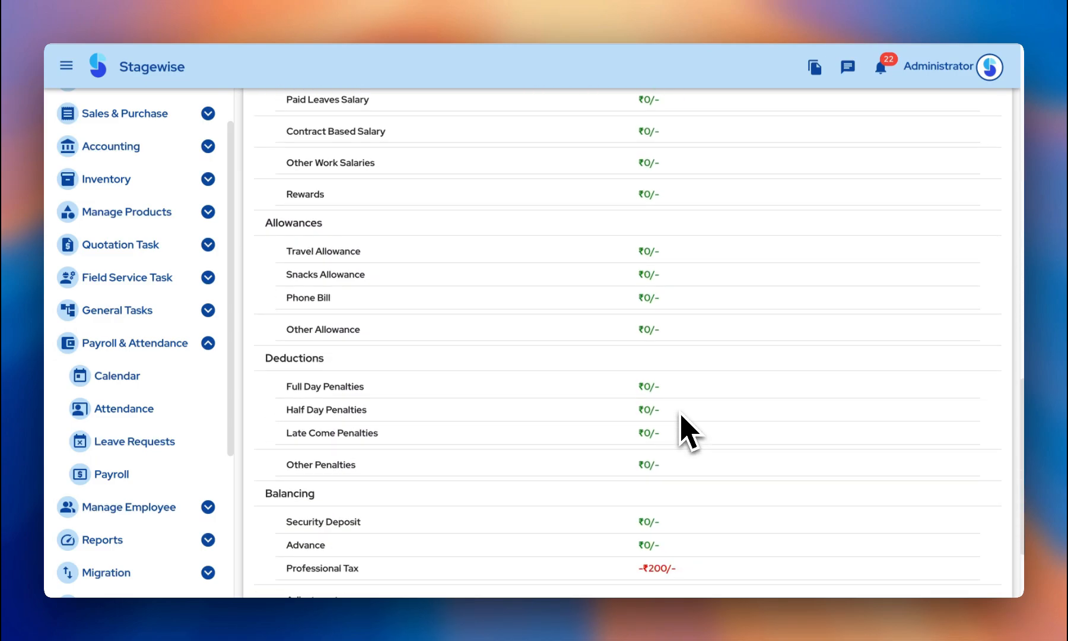
scroll(681, 415, down, 3)
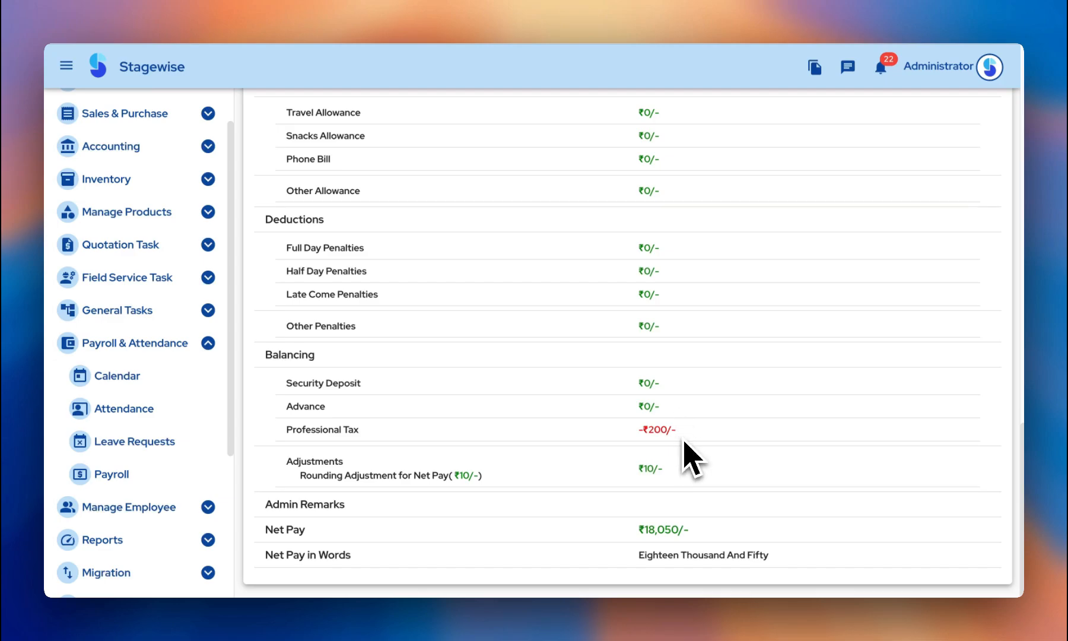
key(alt+Left)
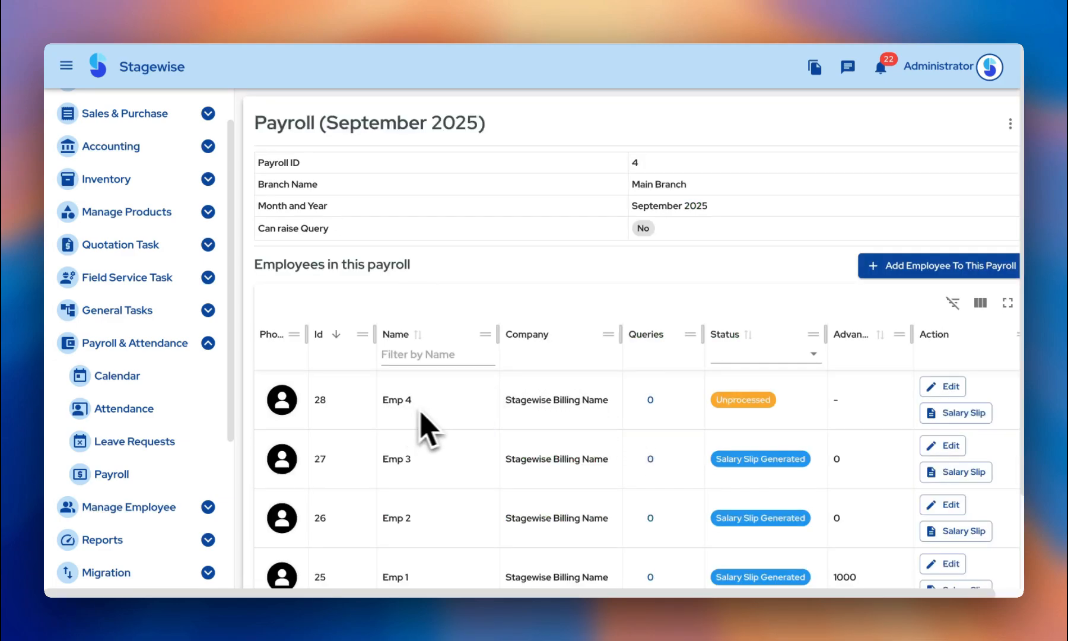
Step: Submit Emp 4's payroll with 25 full working days, 200 working hours and contract quantities of 10 for Task 1, 20 for Task 2 and 5 for Task 3
click(945, 388)
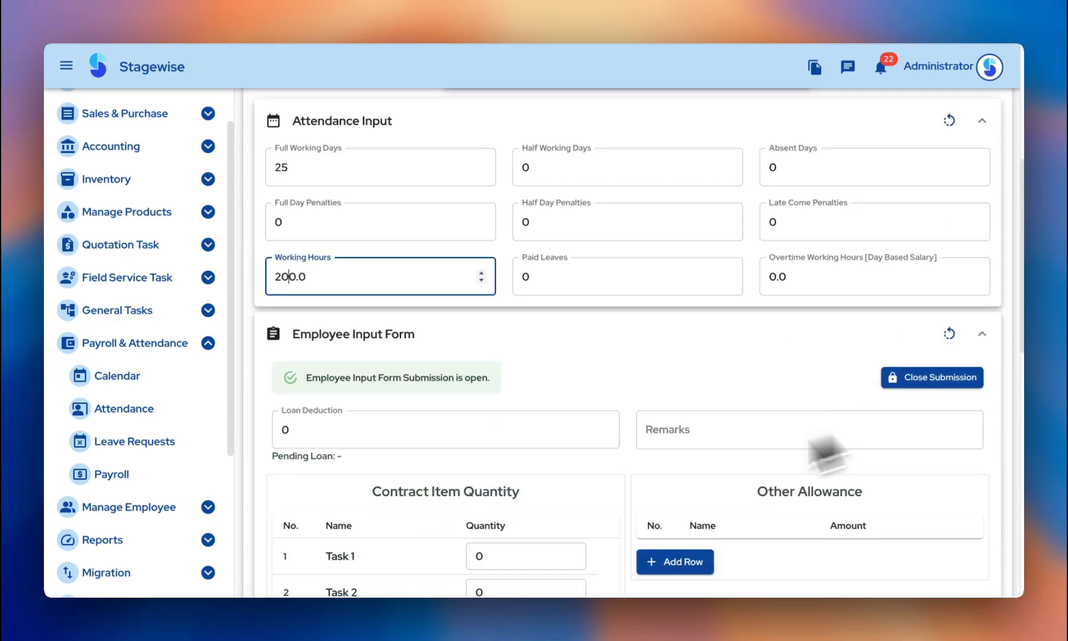
scroll(635, 513, down, 3)
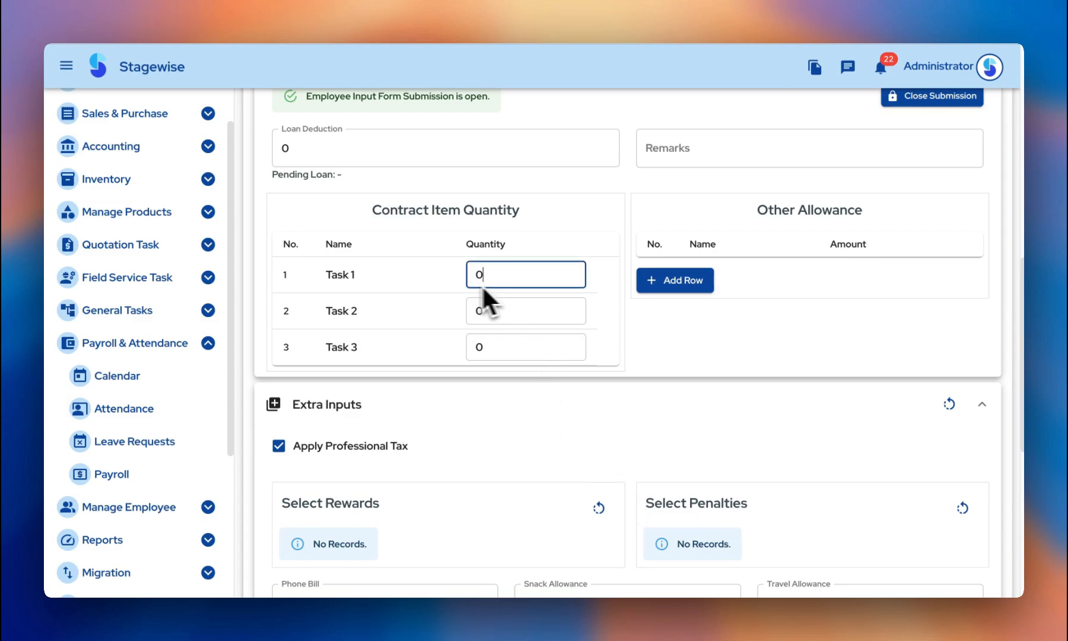
text(1)
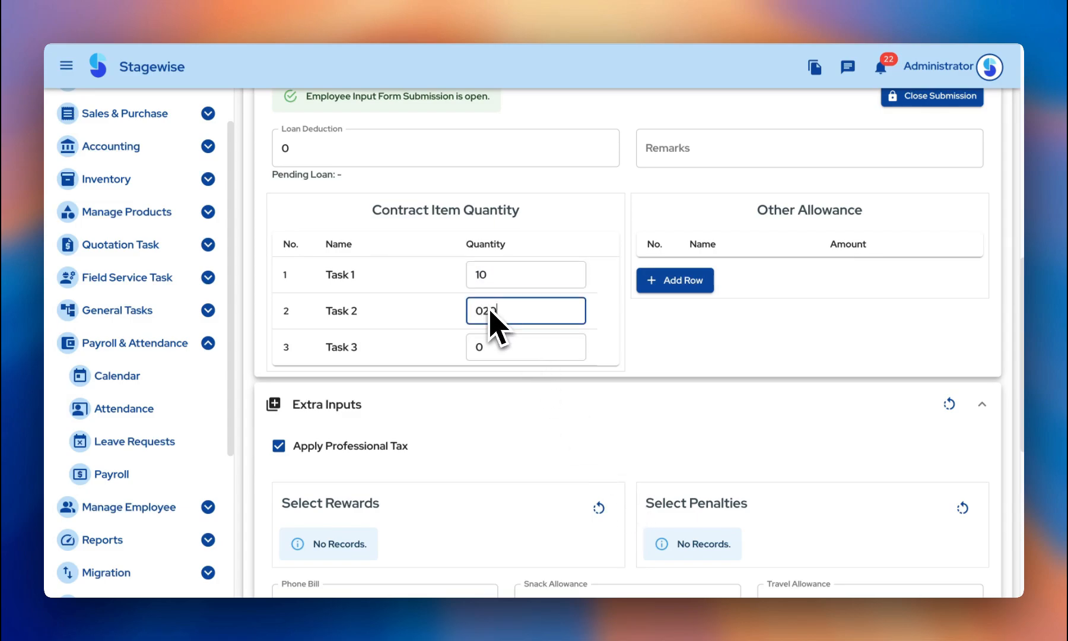
click(499, 350)
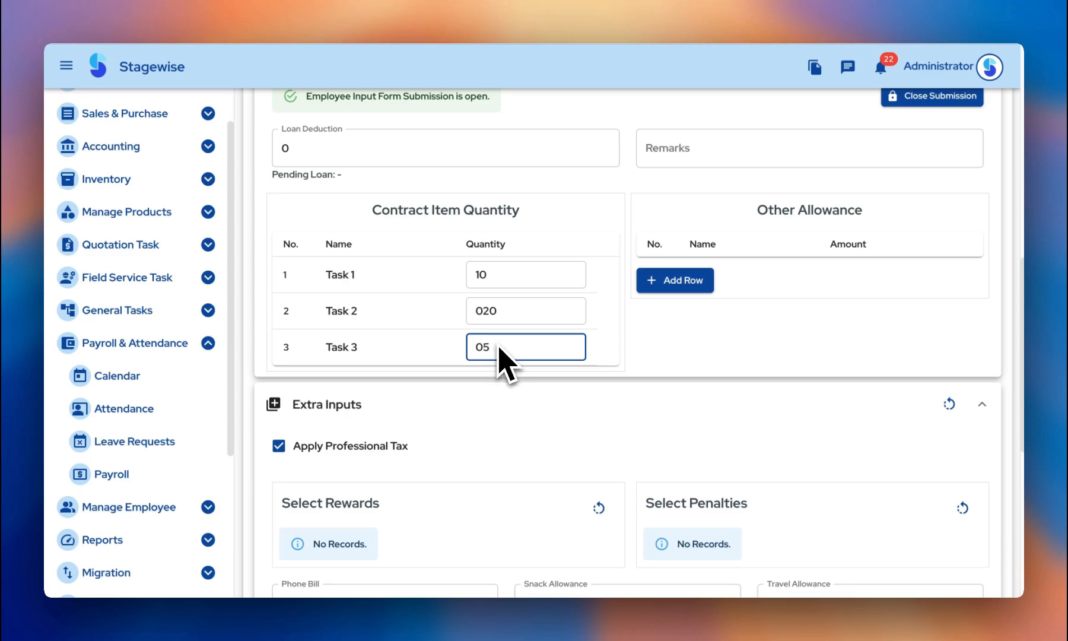
scroll(594, 436, down, 7)
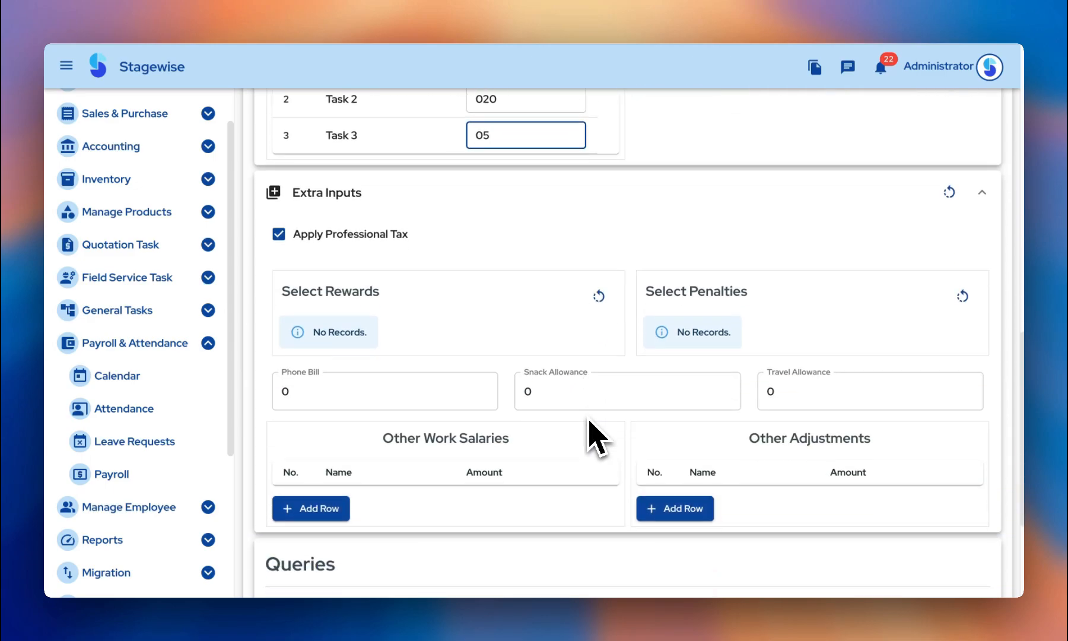
click(921, 558)
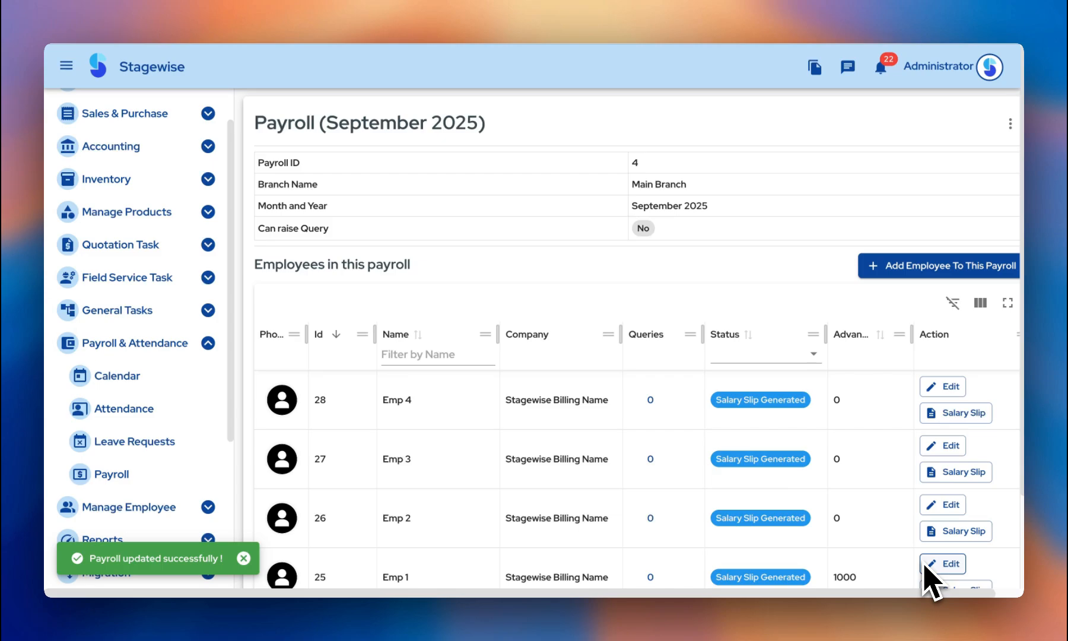
Step: Review Emp 4's salary slip, including the contract-based salary per task and the net pay, and return to the payroll
click(947, 414)
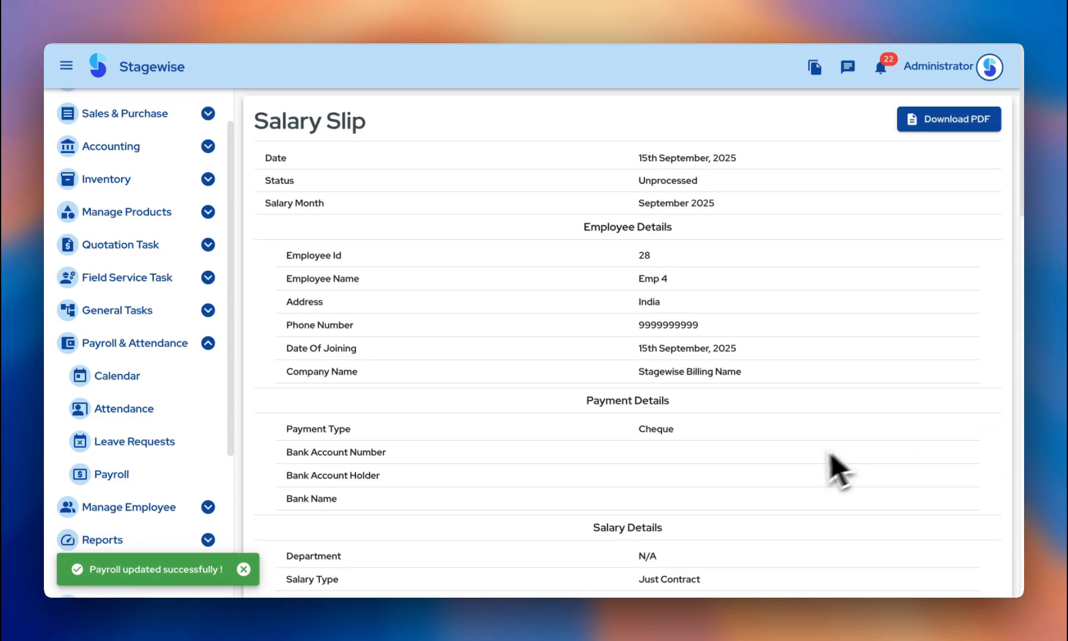
scroll(827, 457, down, 7)
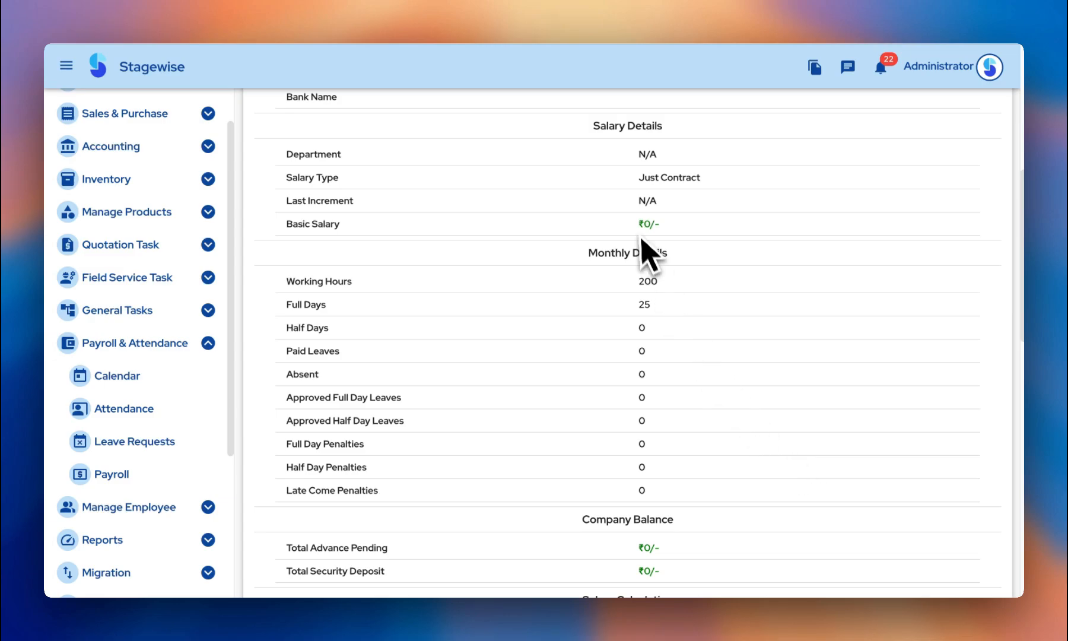
scroll(688, 281, down, 6)
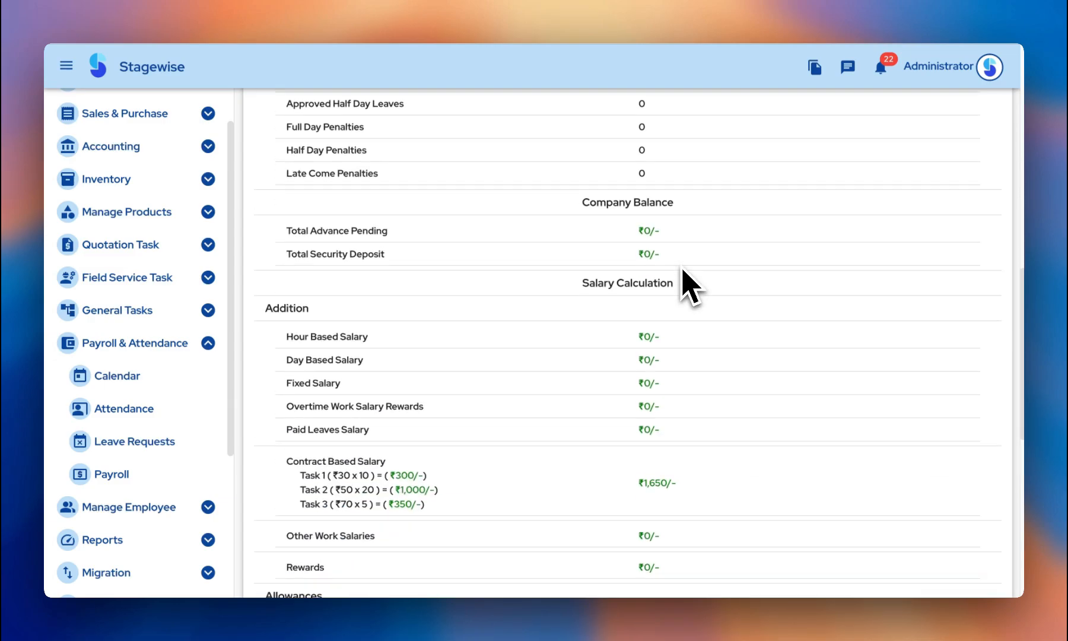
scroll(683, 279, down, 2)
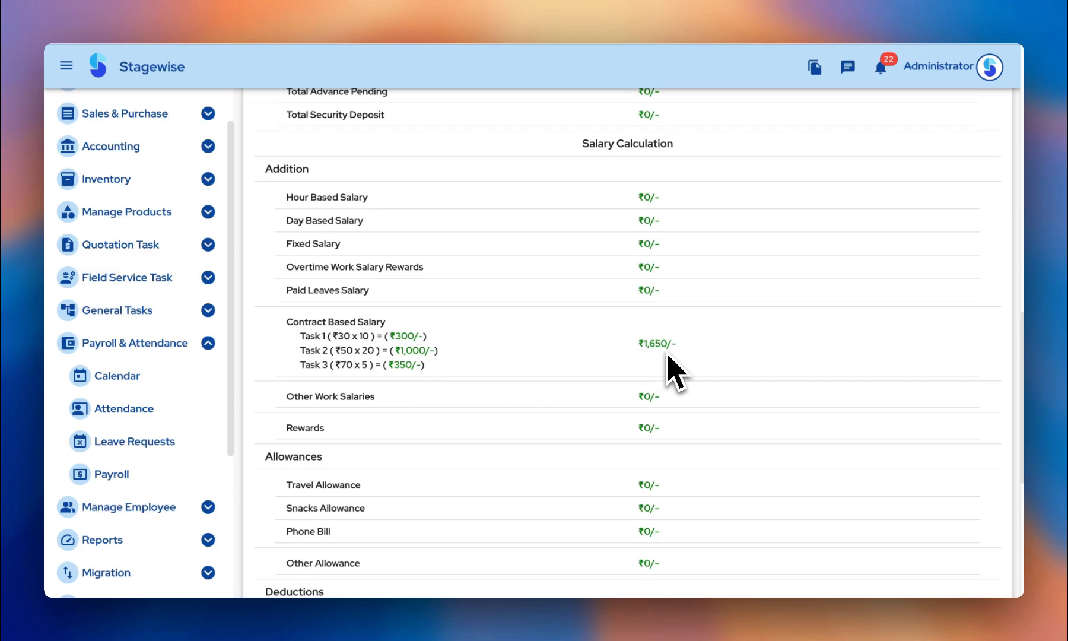
scroll(582, 411, down, 5)
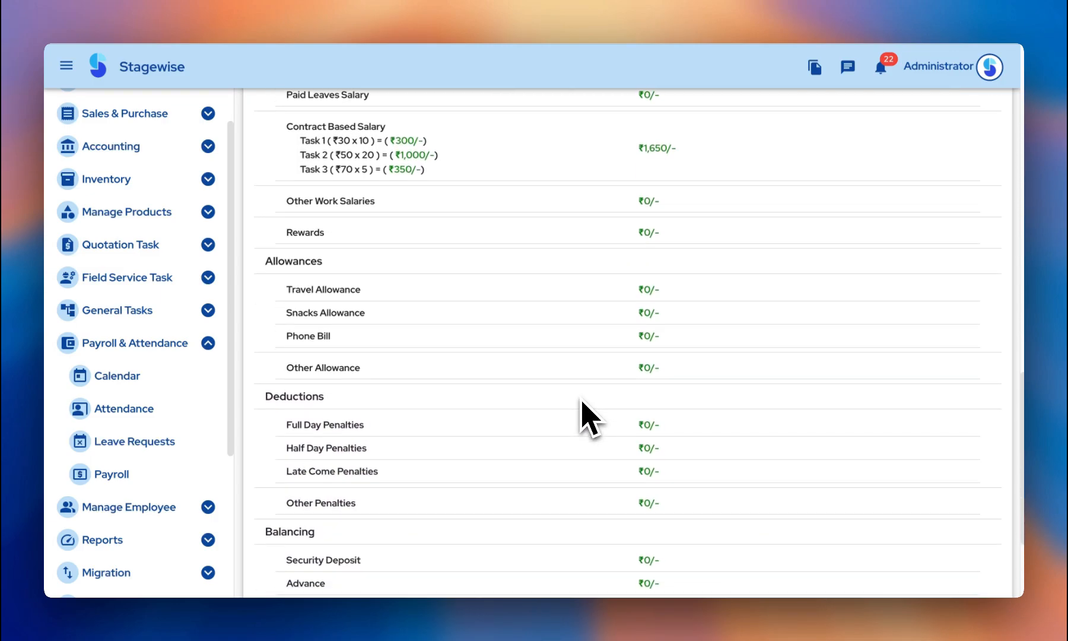
scroll(582, 411, down, 5)
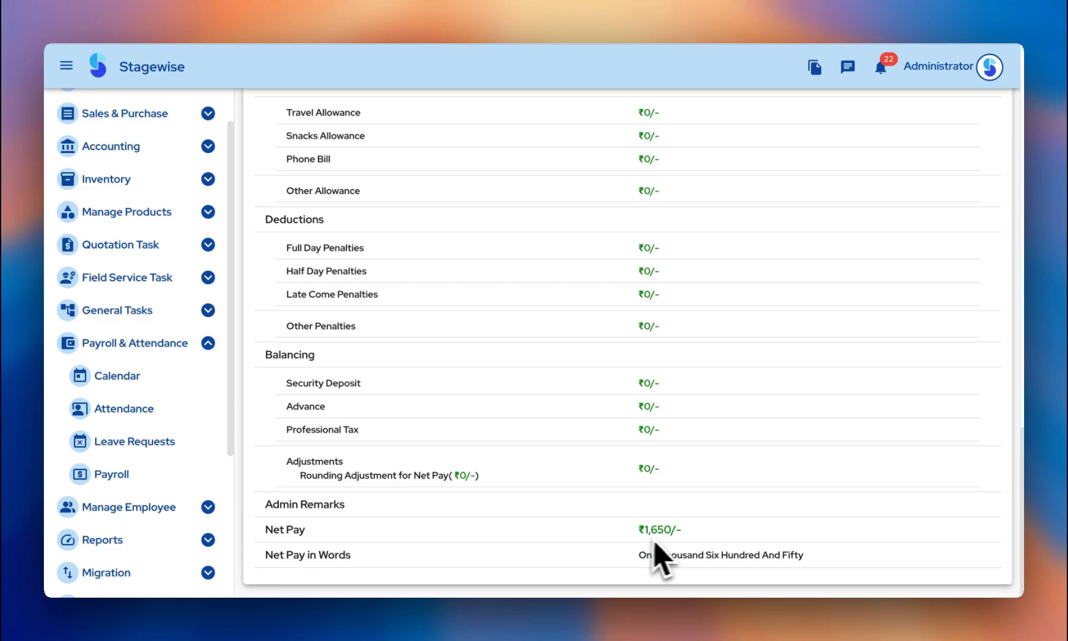
key(alt+Left)
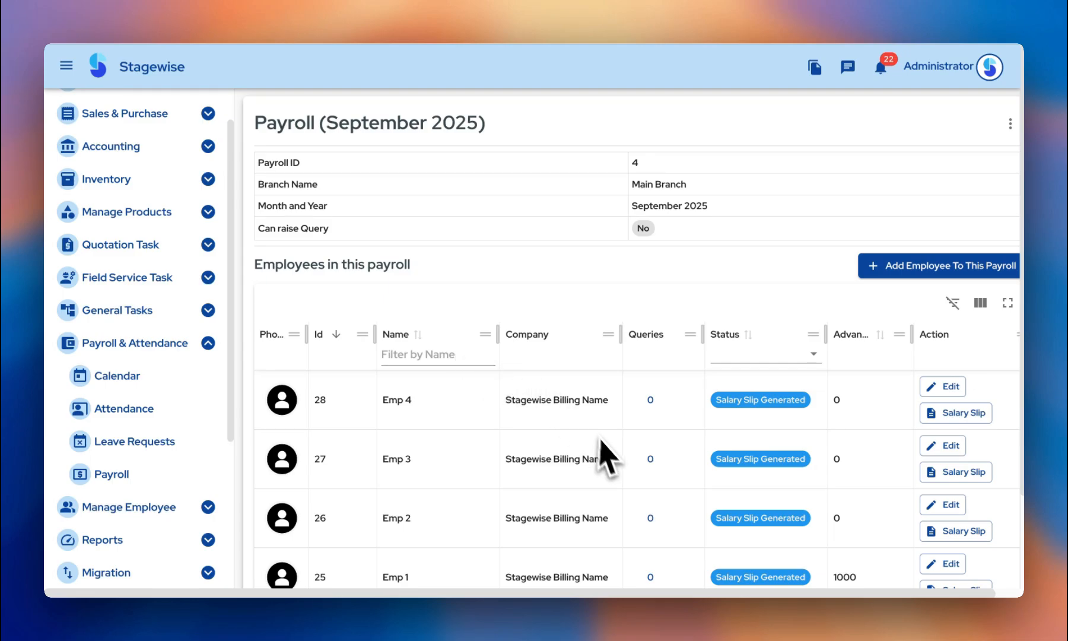
Step: Check the employees' statuses in the September 2025 payroll and start query raising for it
scroll(611, 462, down, 2)
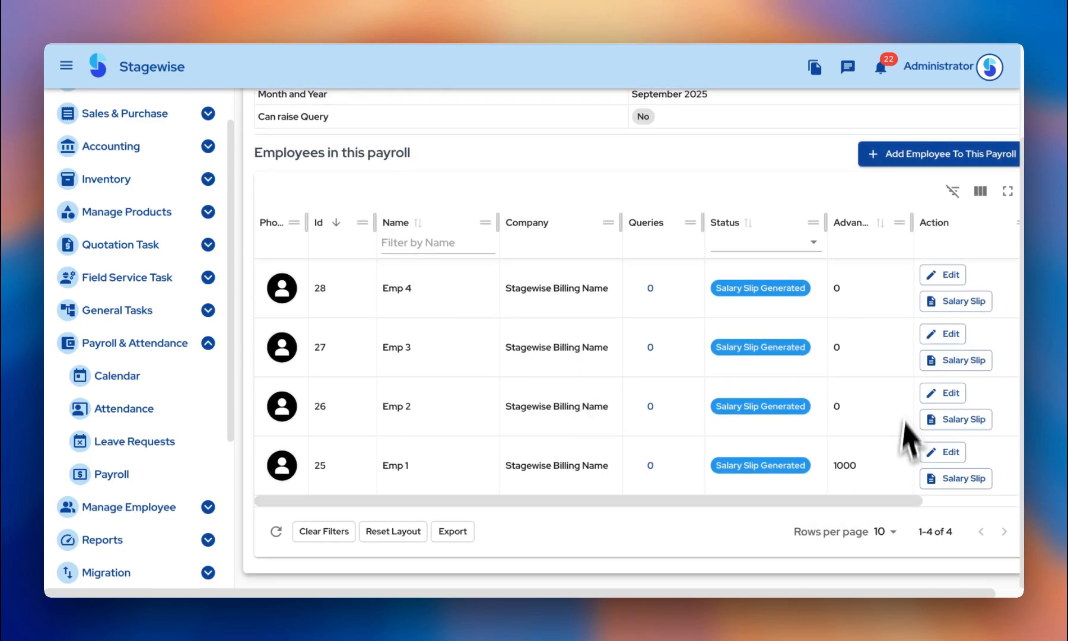
scroll(902, 391, up, 2)
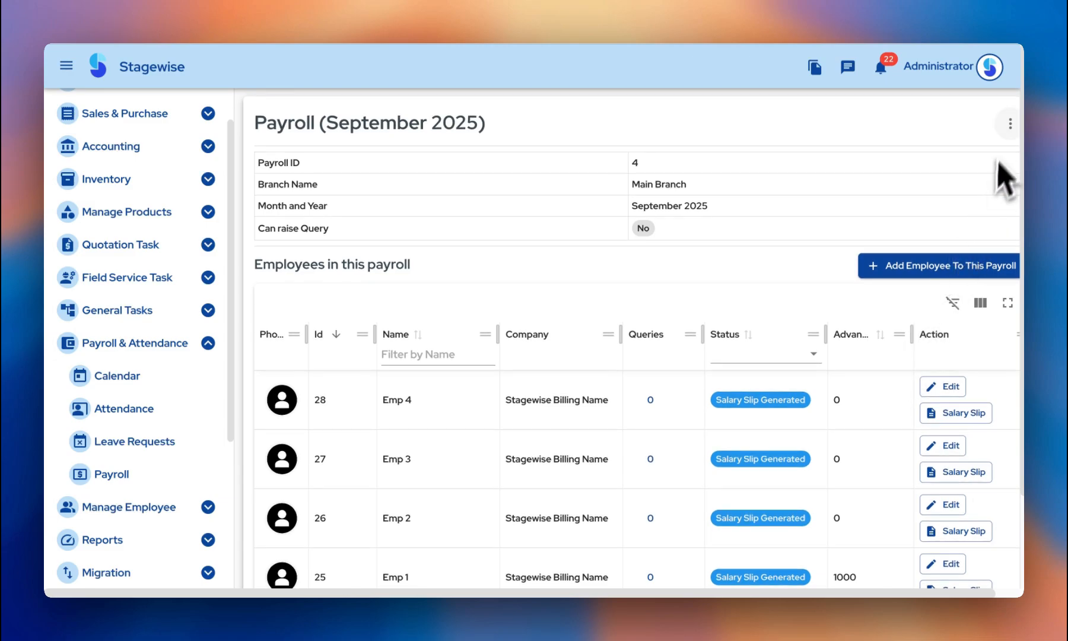
click(1010, 125)
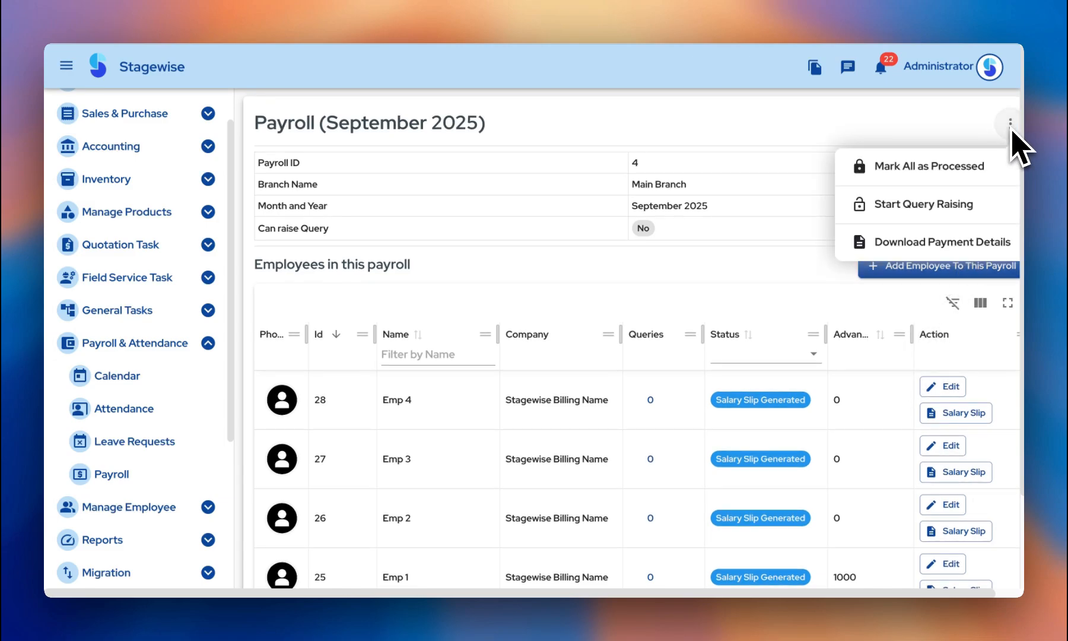
click(914, 204)
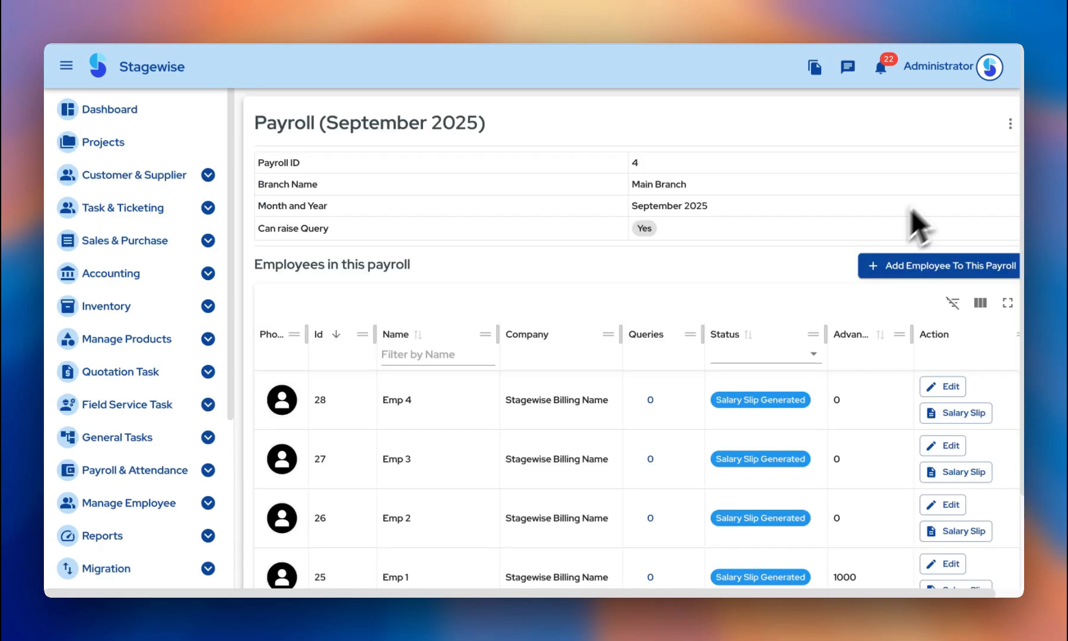
Step: Mark all employees in the September 2025 payroll as processed and confirm locking the items
scroll(687, 396, down, 2)
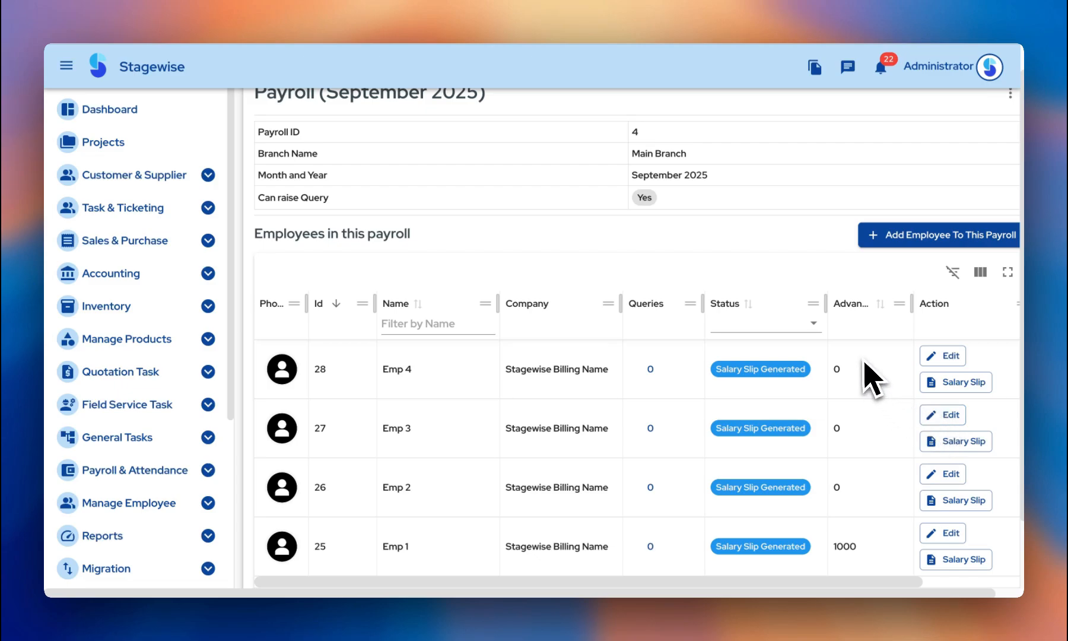
click(1010, 94)
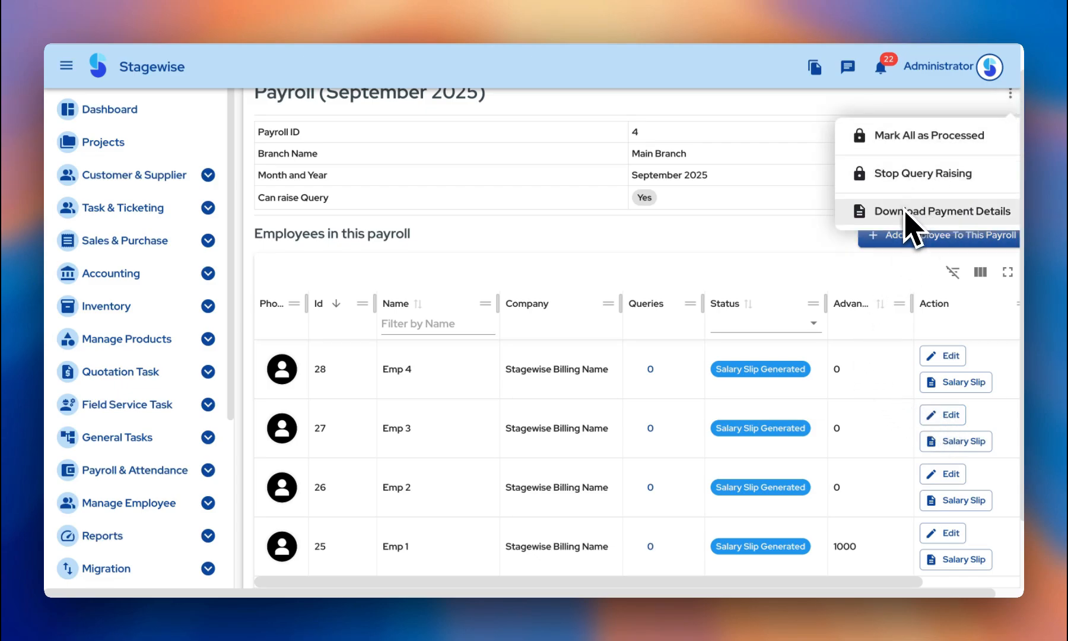
click(911, 135)
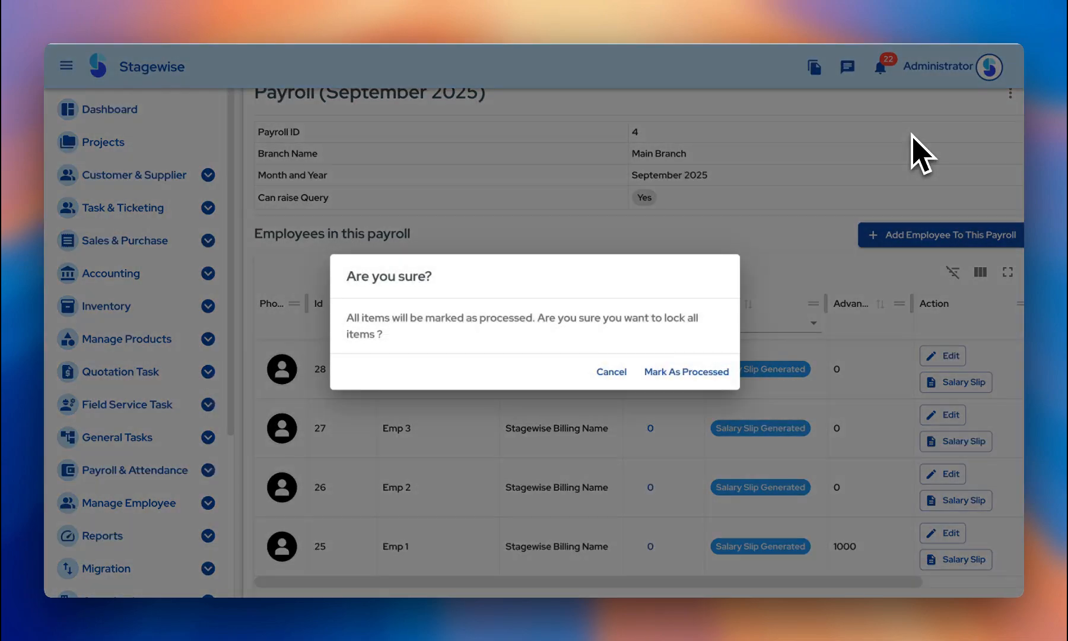
click(706, 372)
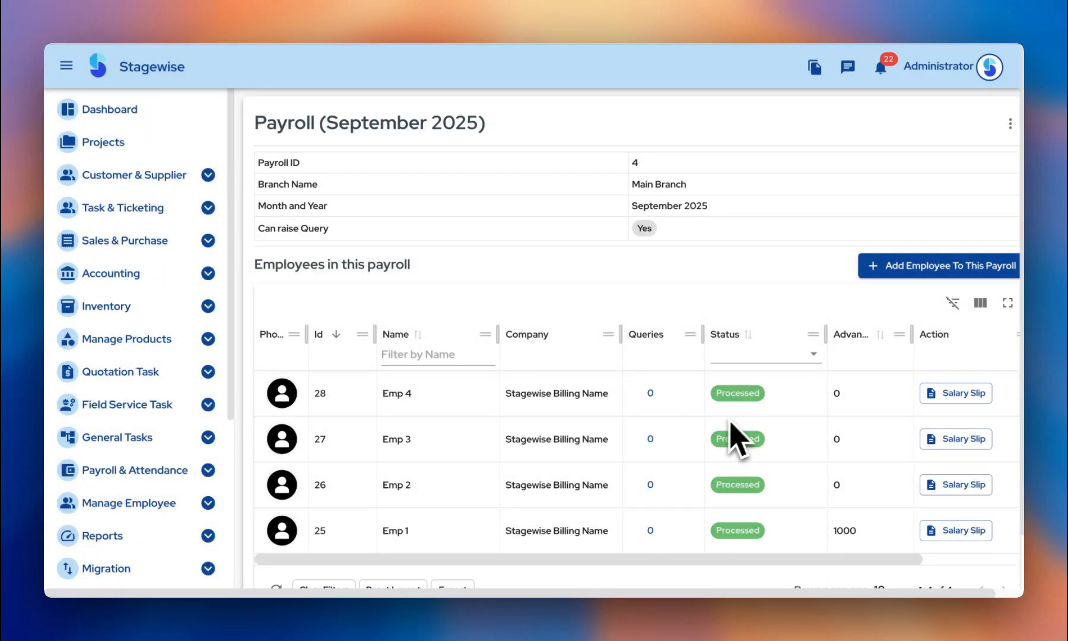